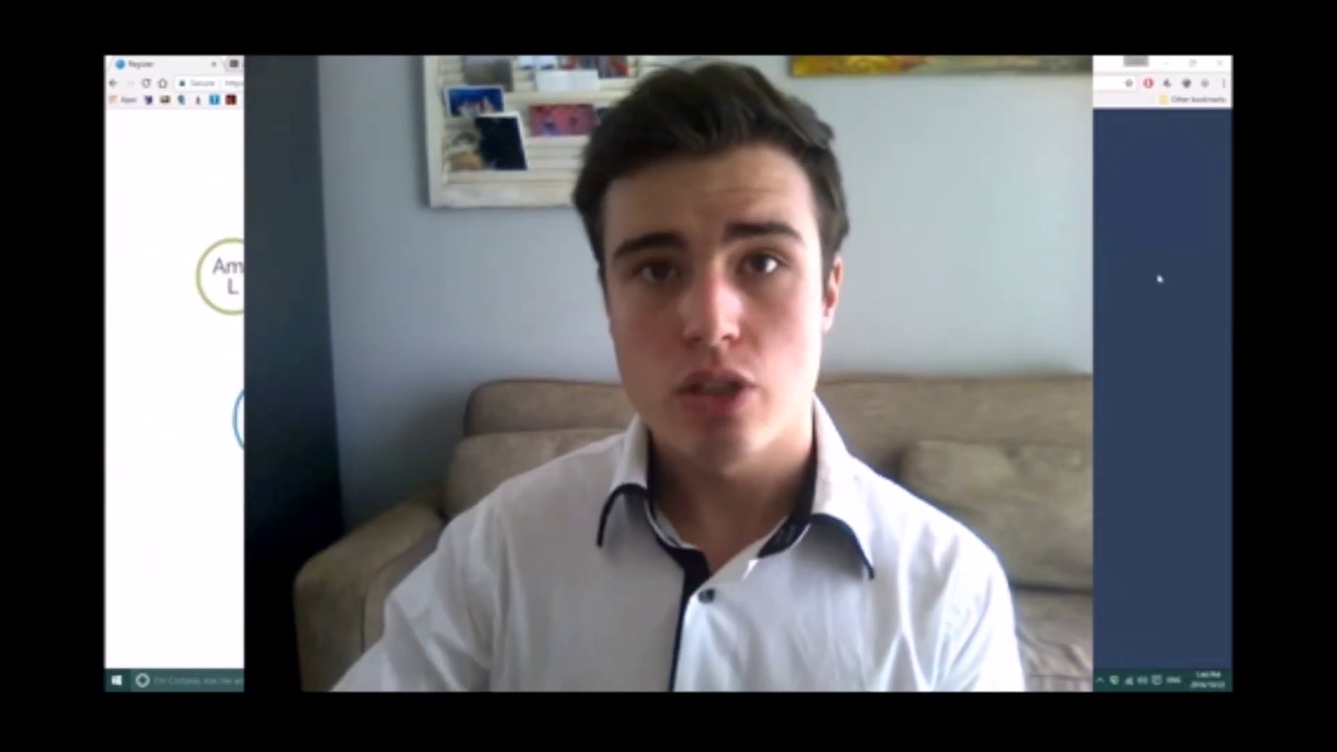
double_click(804, 284)
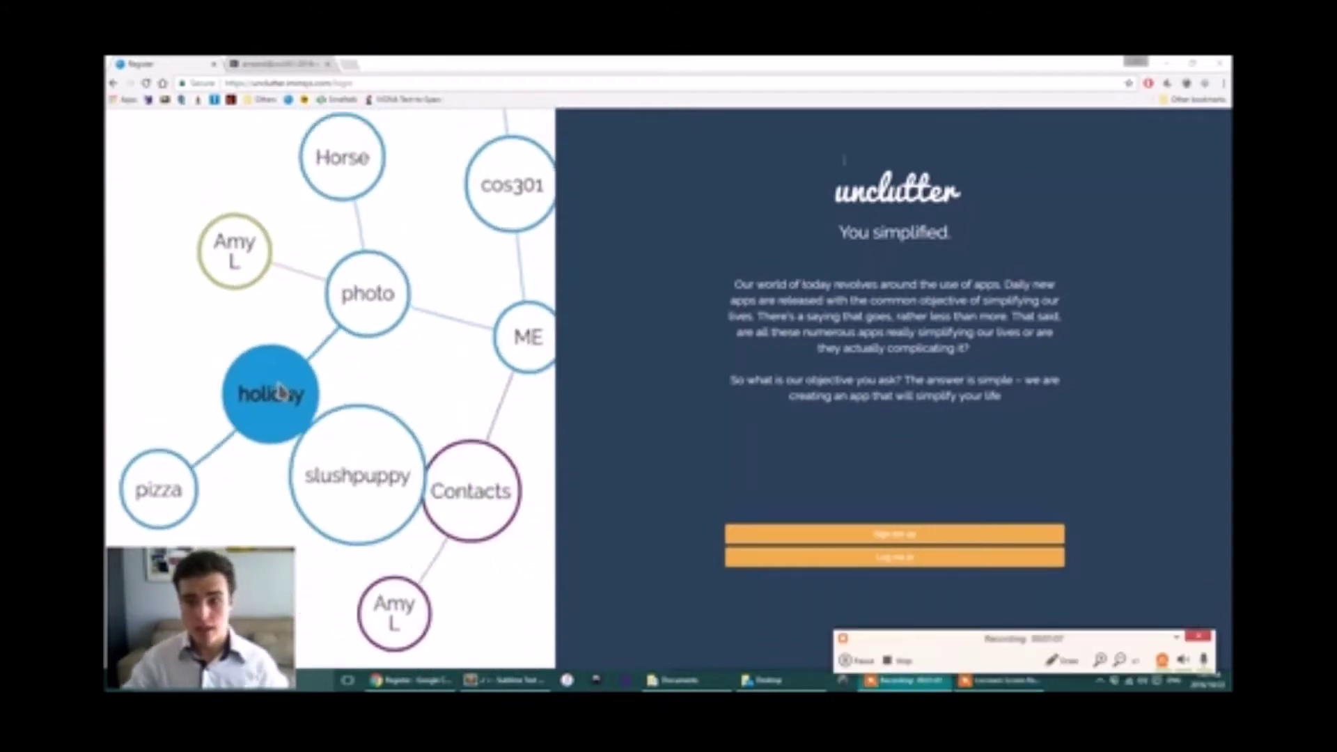
click(1068, 662)
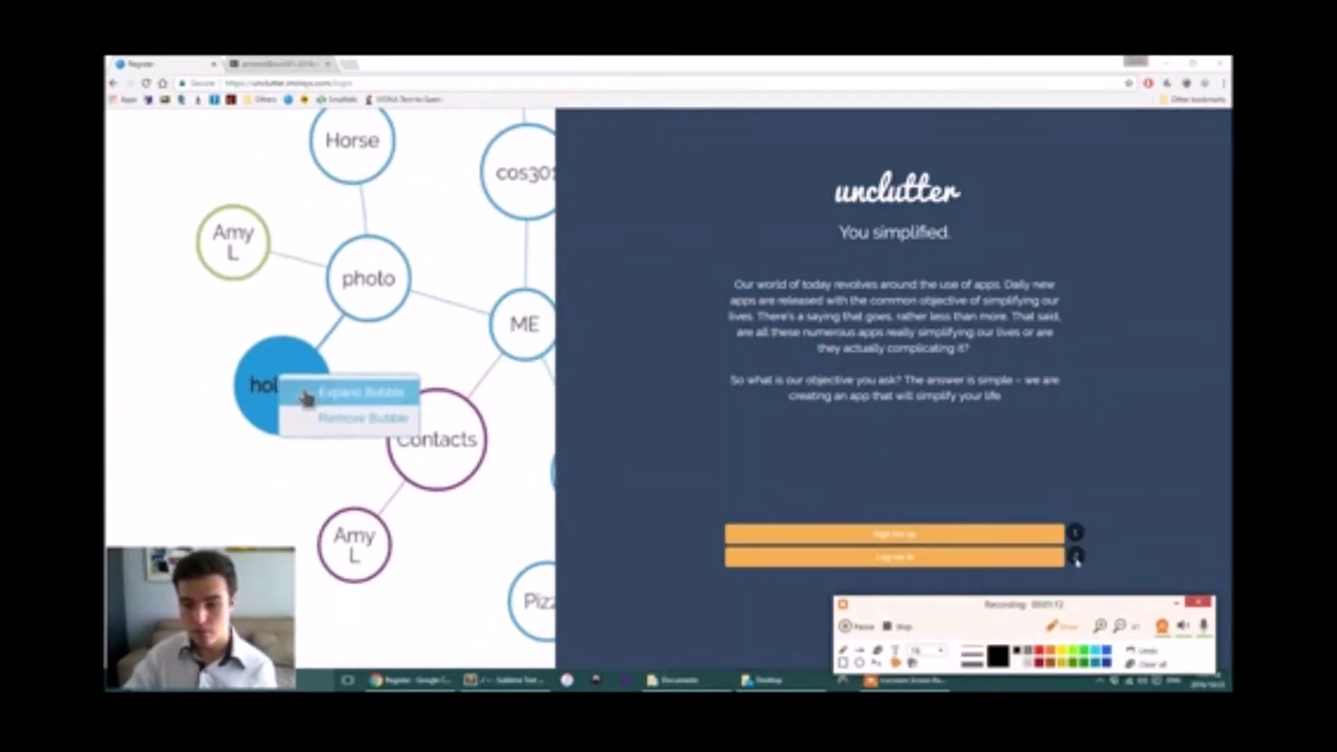
click(1075, 556)
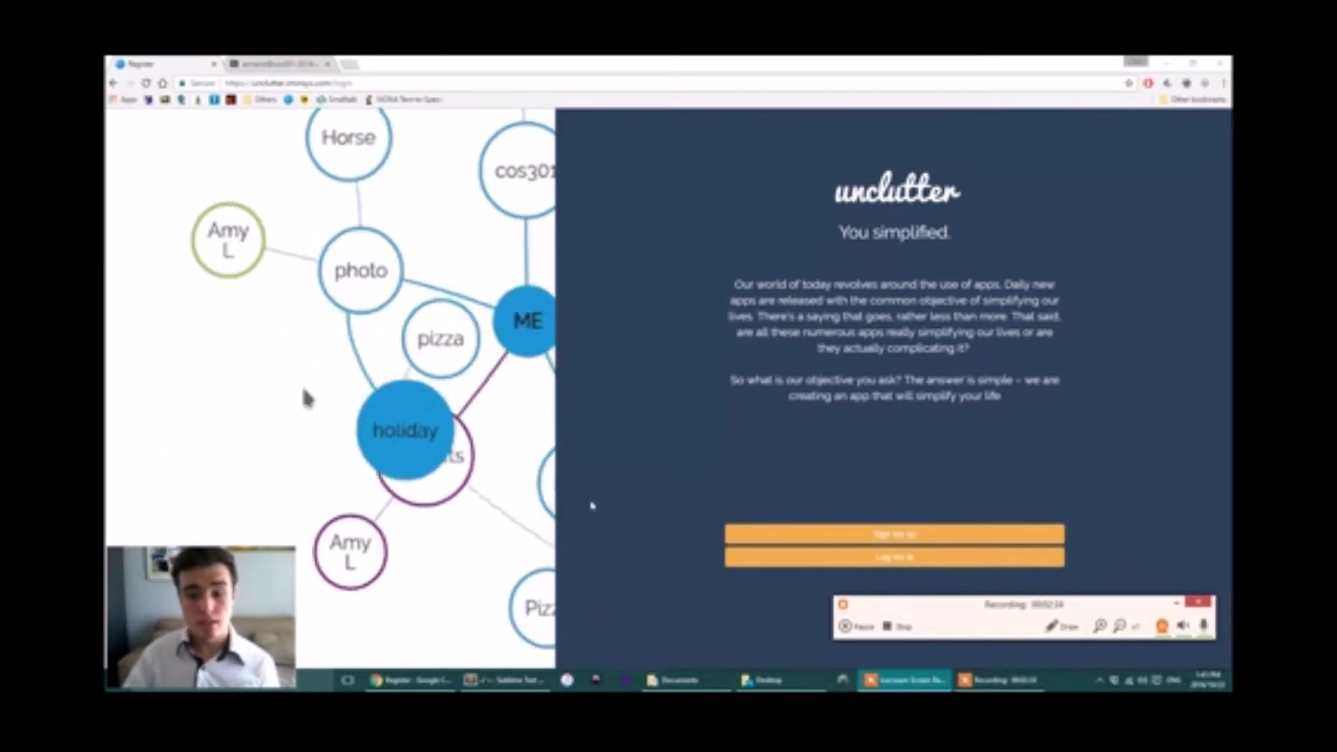
- Start signing up for a new account and connect Gmail as a source, allowing the requested offline access
click(837, 543)
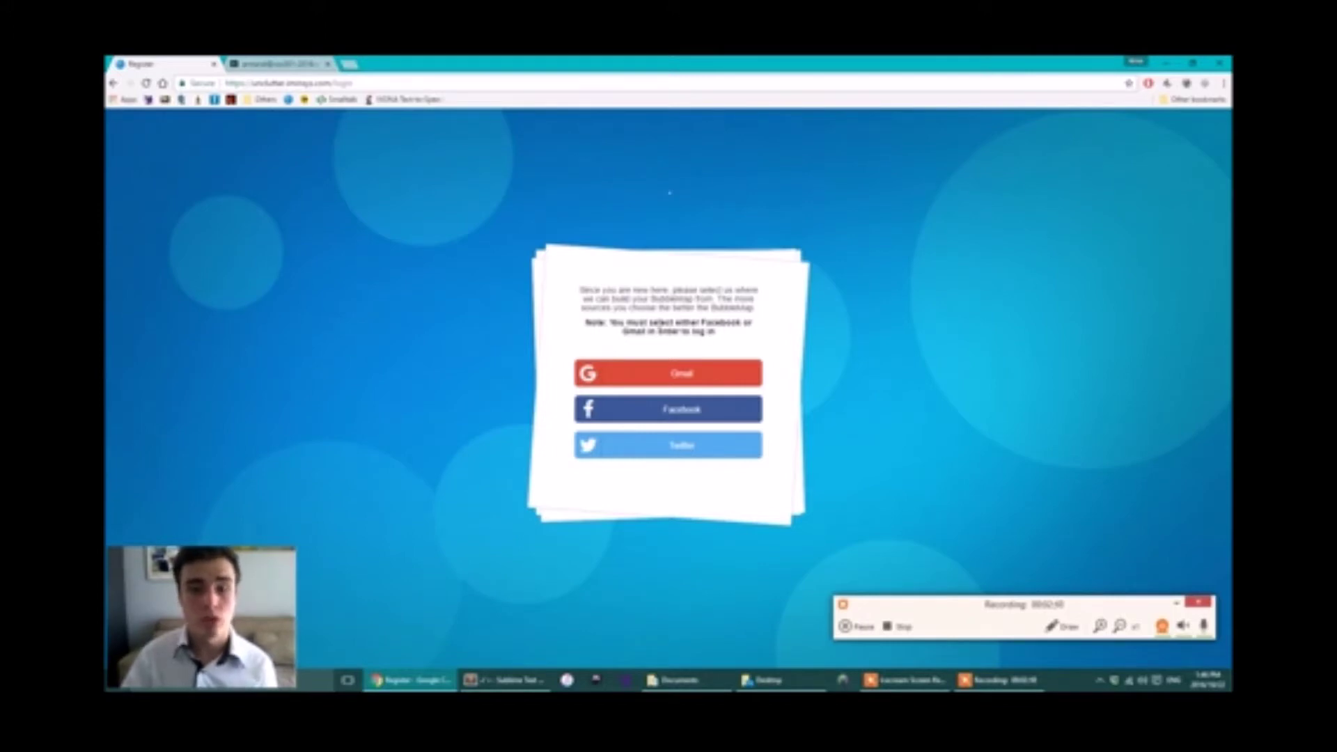
click(661, 376)
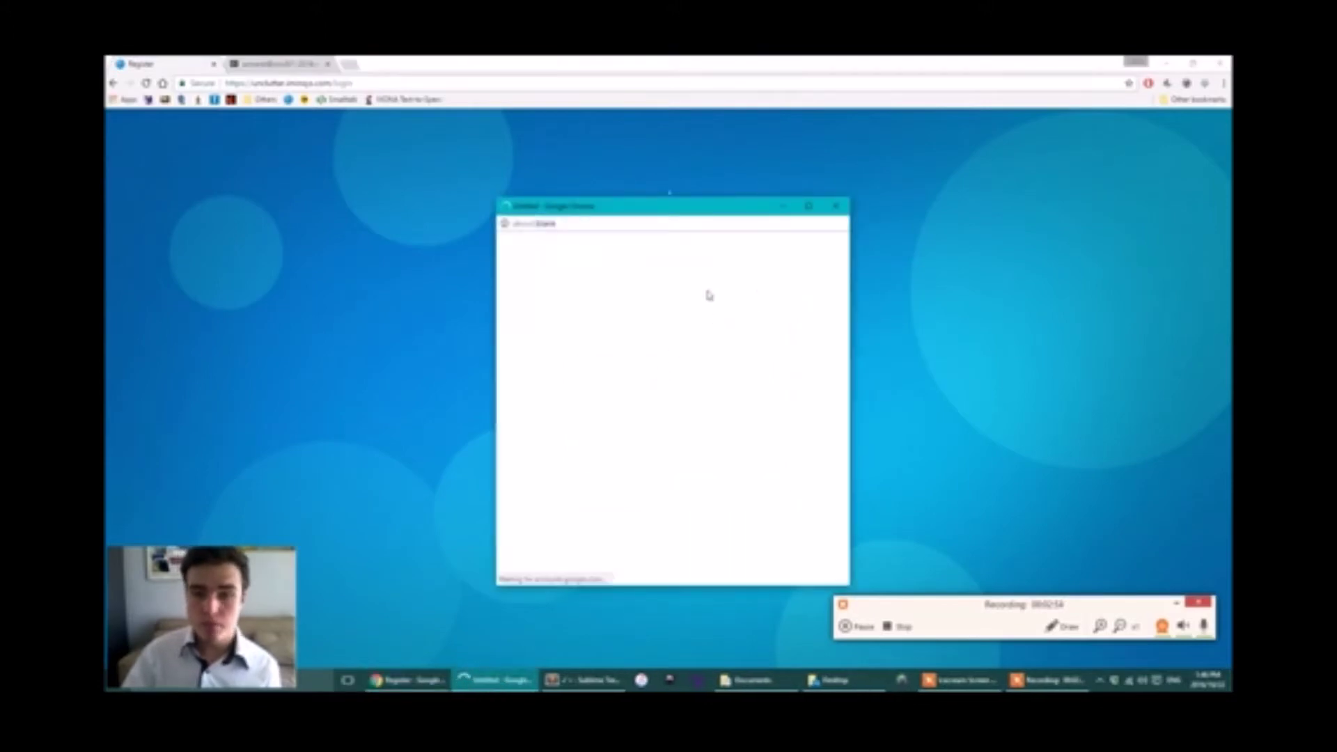
click(629, 380)
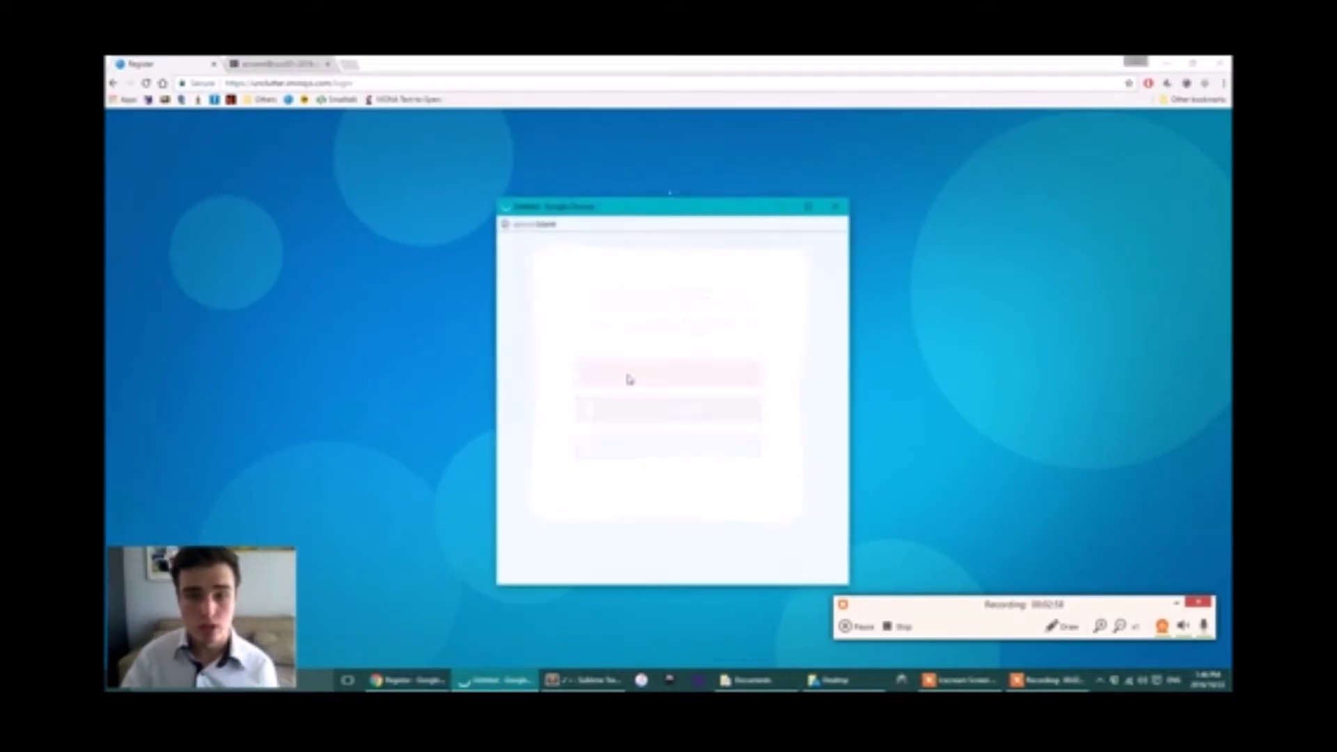
click(756, 383)
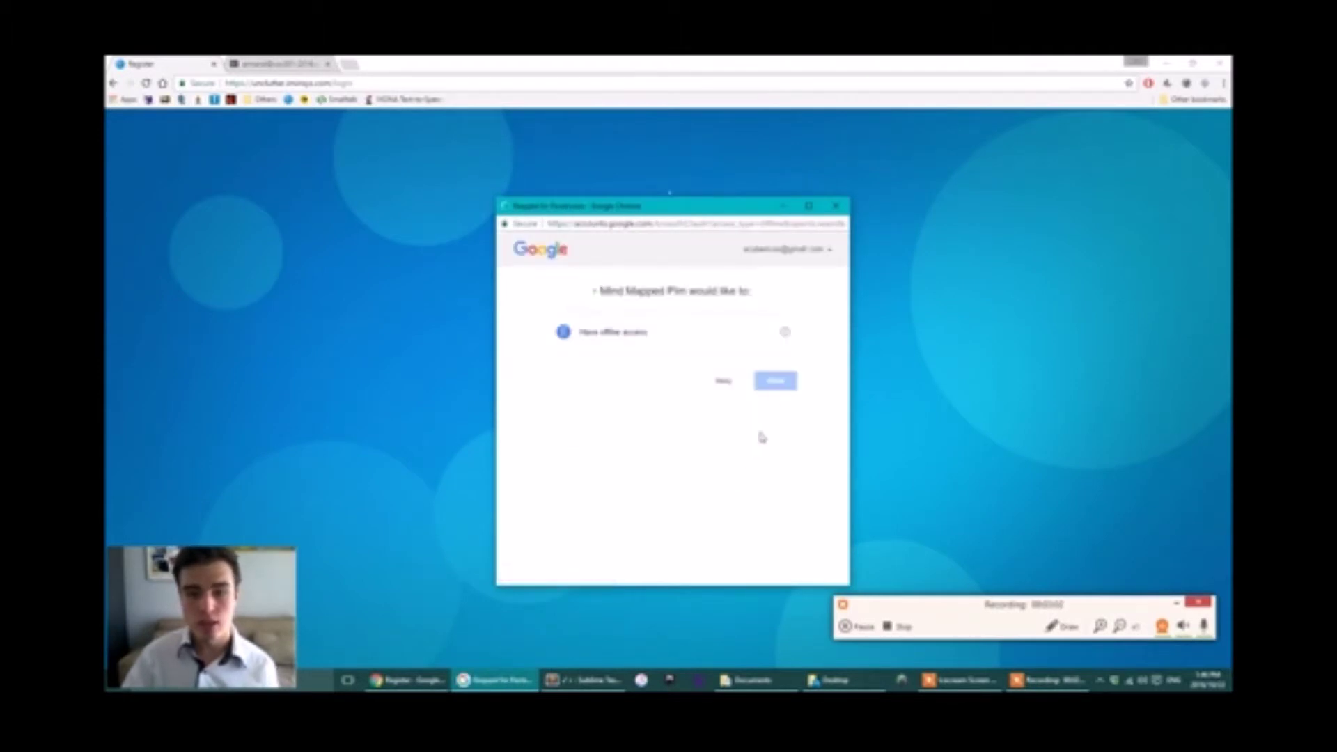
click(777, 383)
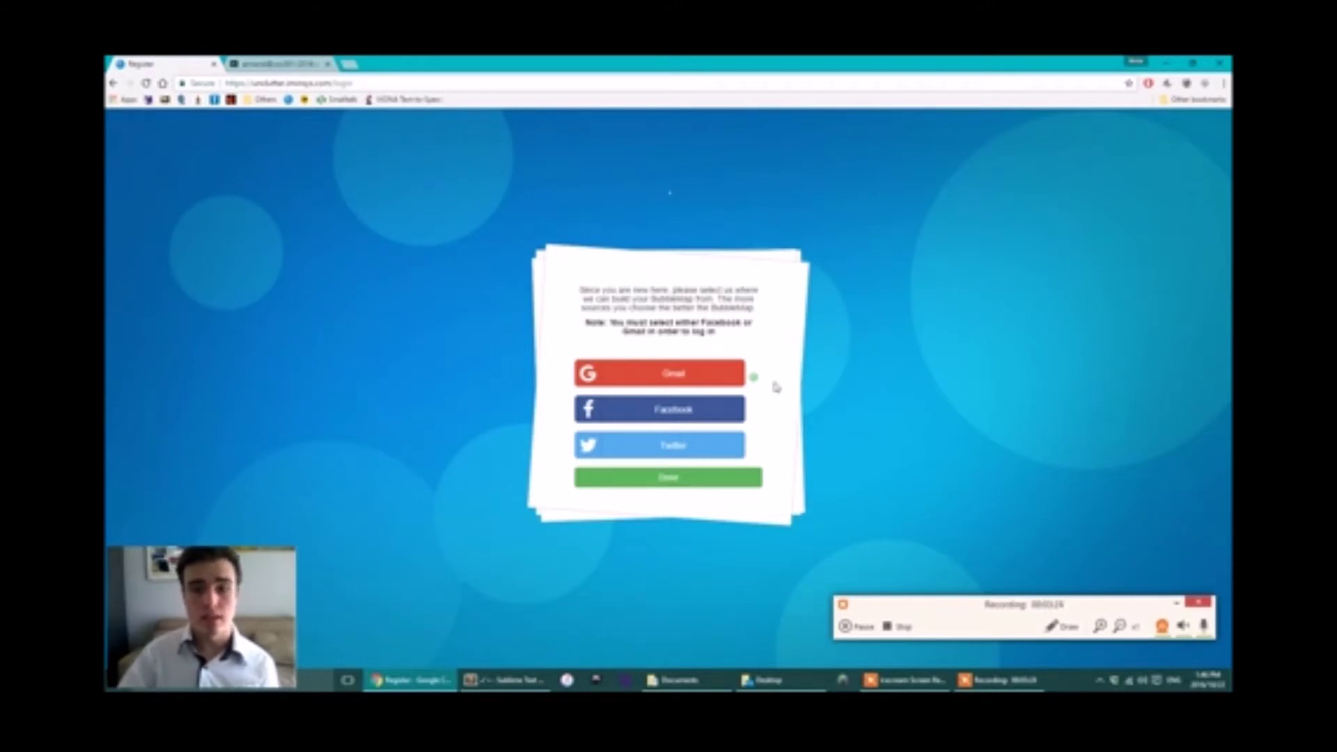
- Connect Facebook and Twitter as further sources, entering the Twitter handle, and finish the source selection
click(716, 411)
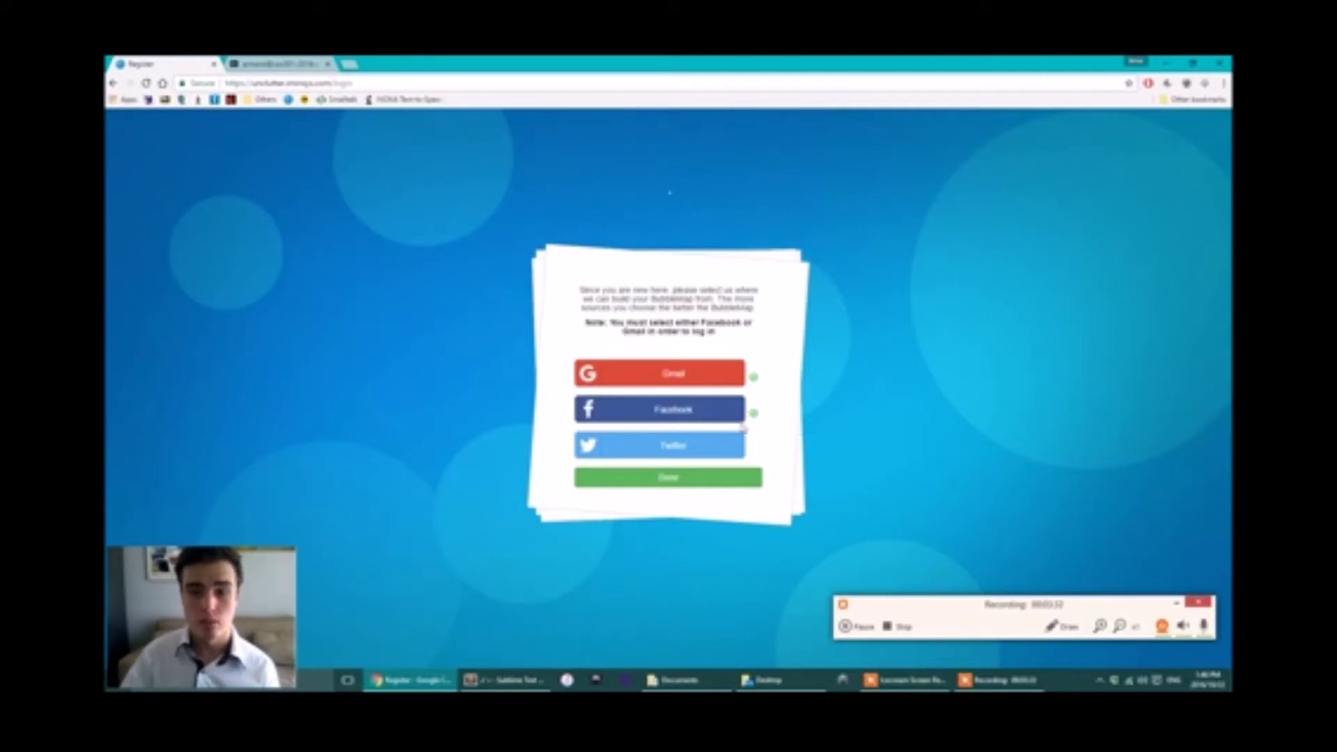
click(697, 450)
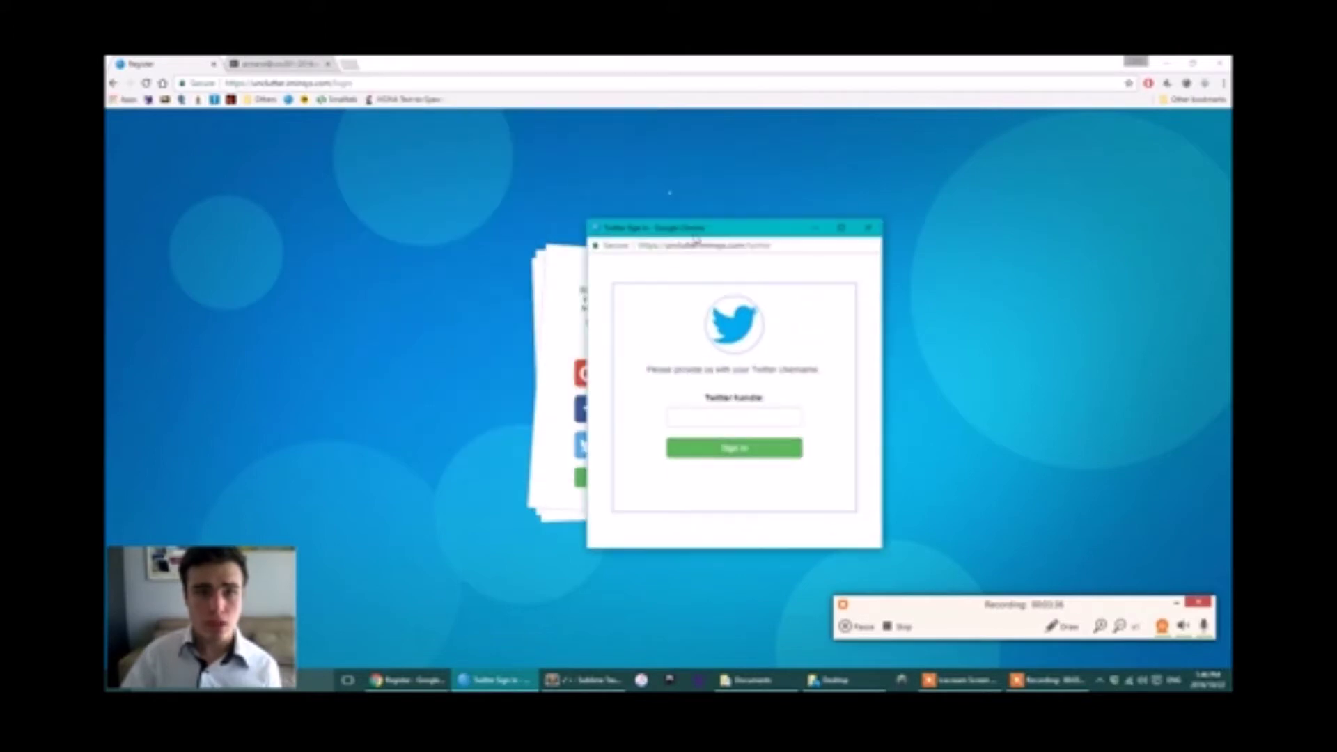
click(708, 416)
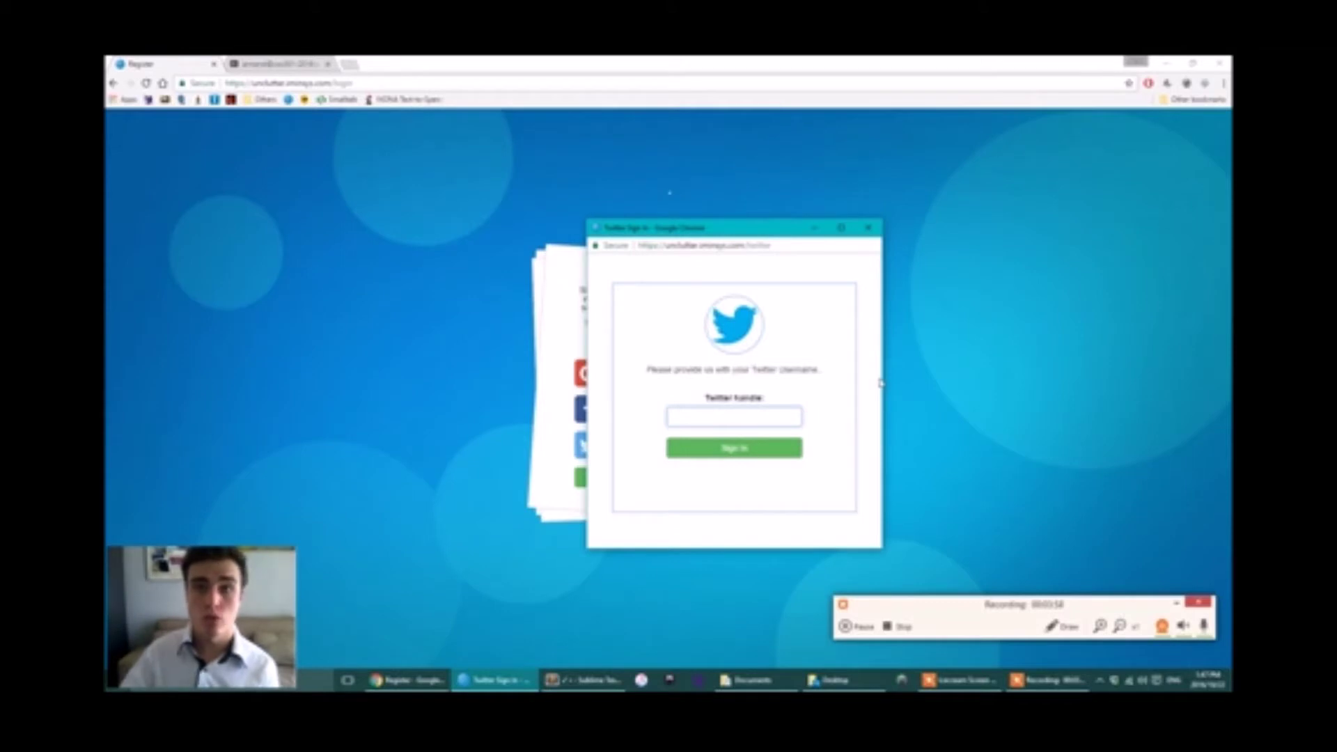
text(@cos301)
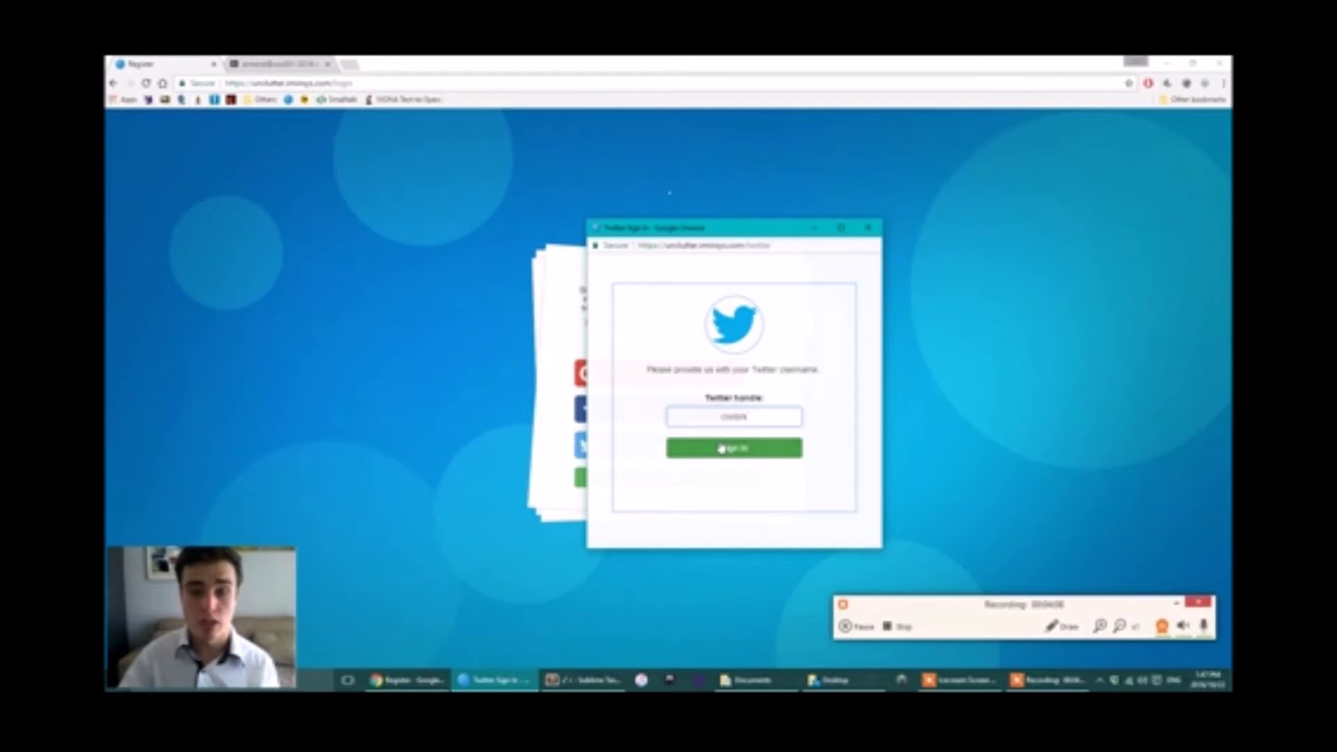
click(721, 448)
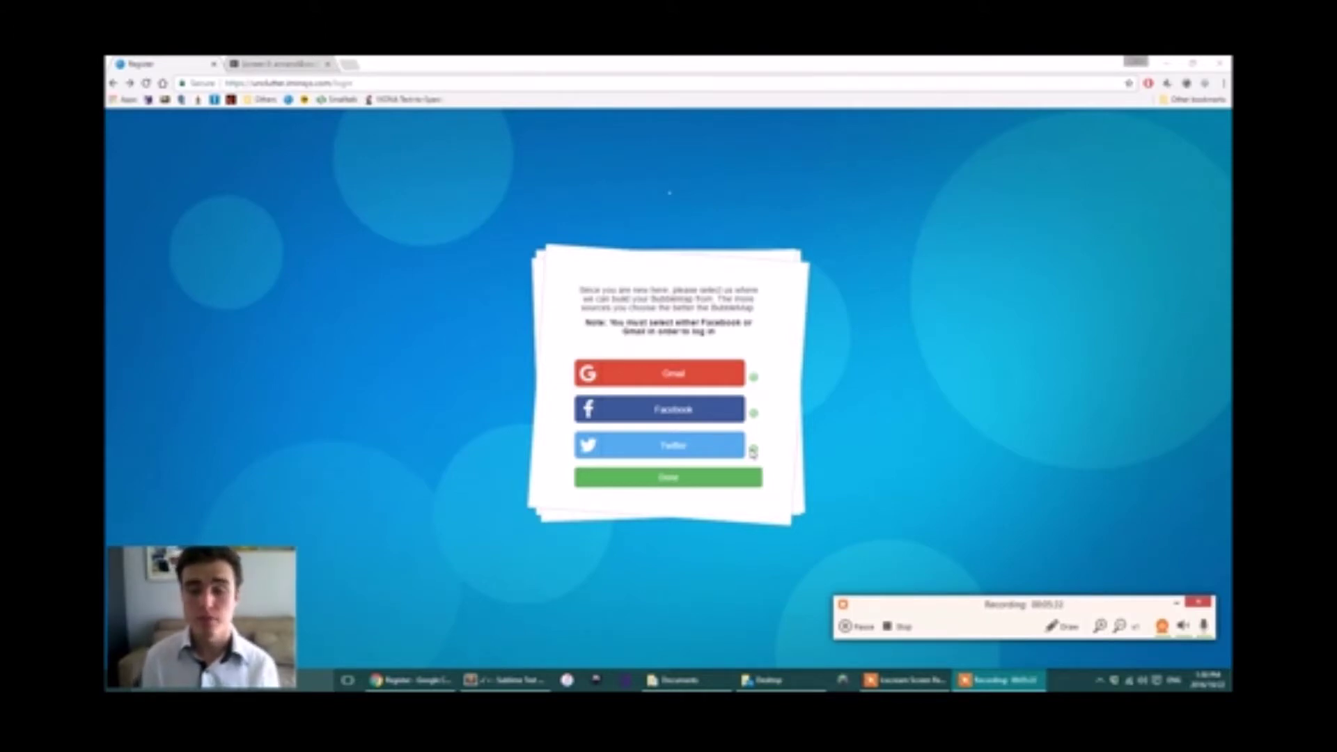
click(736, 480)
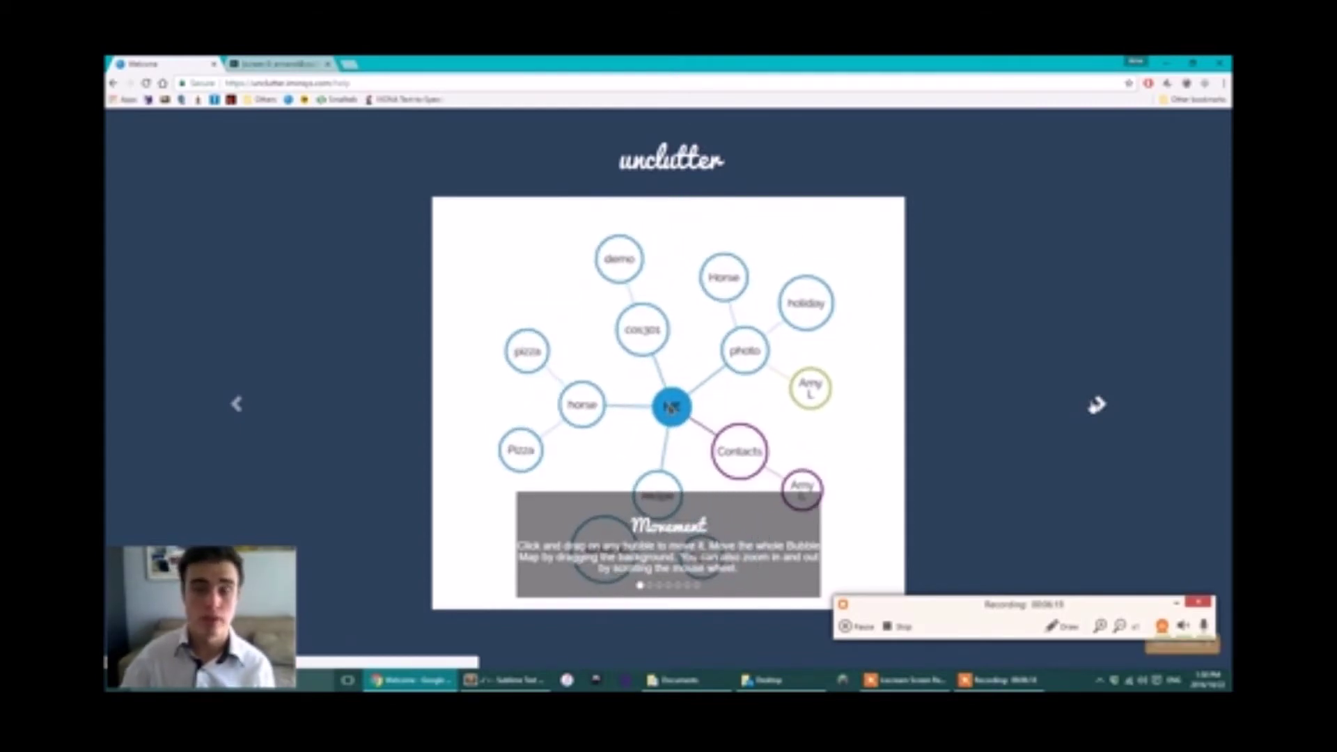
- Go through the introductory help slides from Movement up to Loading and continue to the bubble map
click(1097, 405)
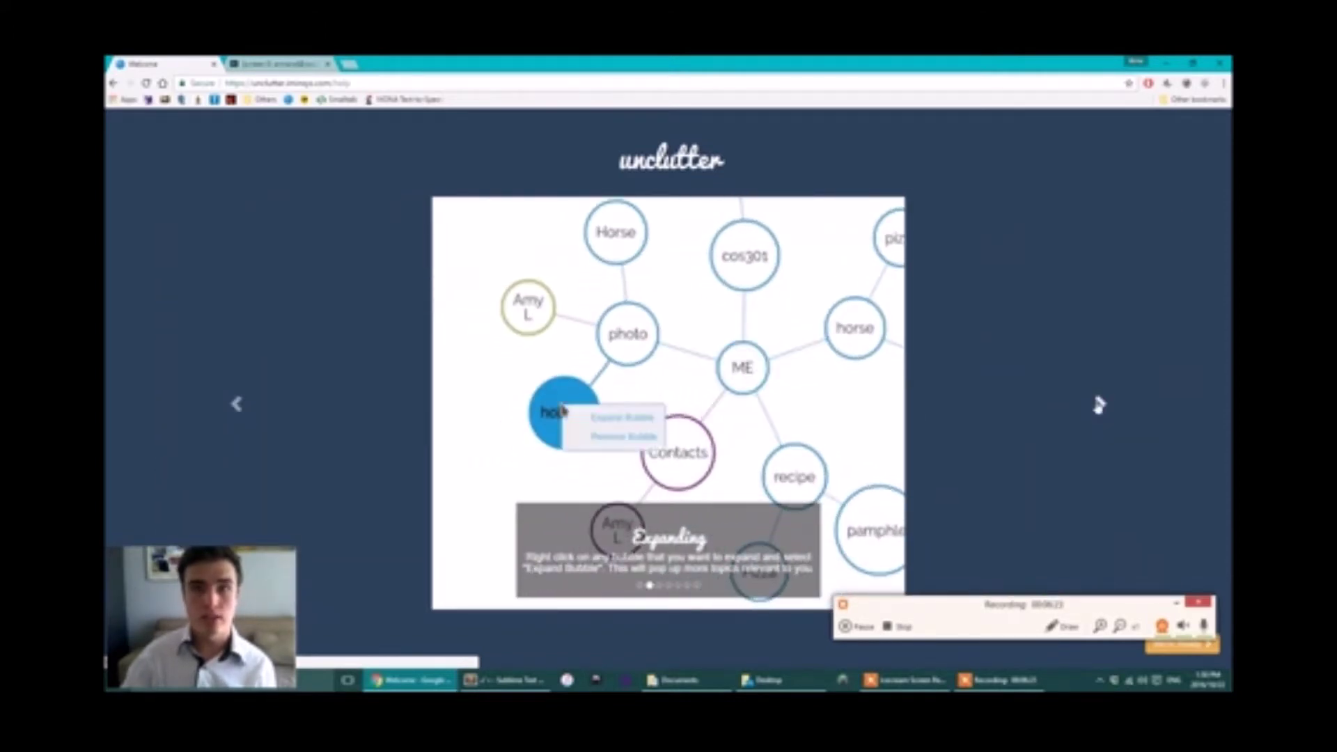
click(1098, 405)
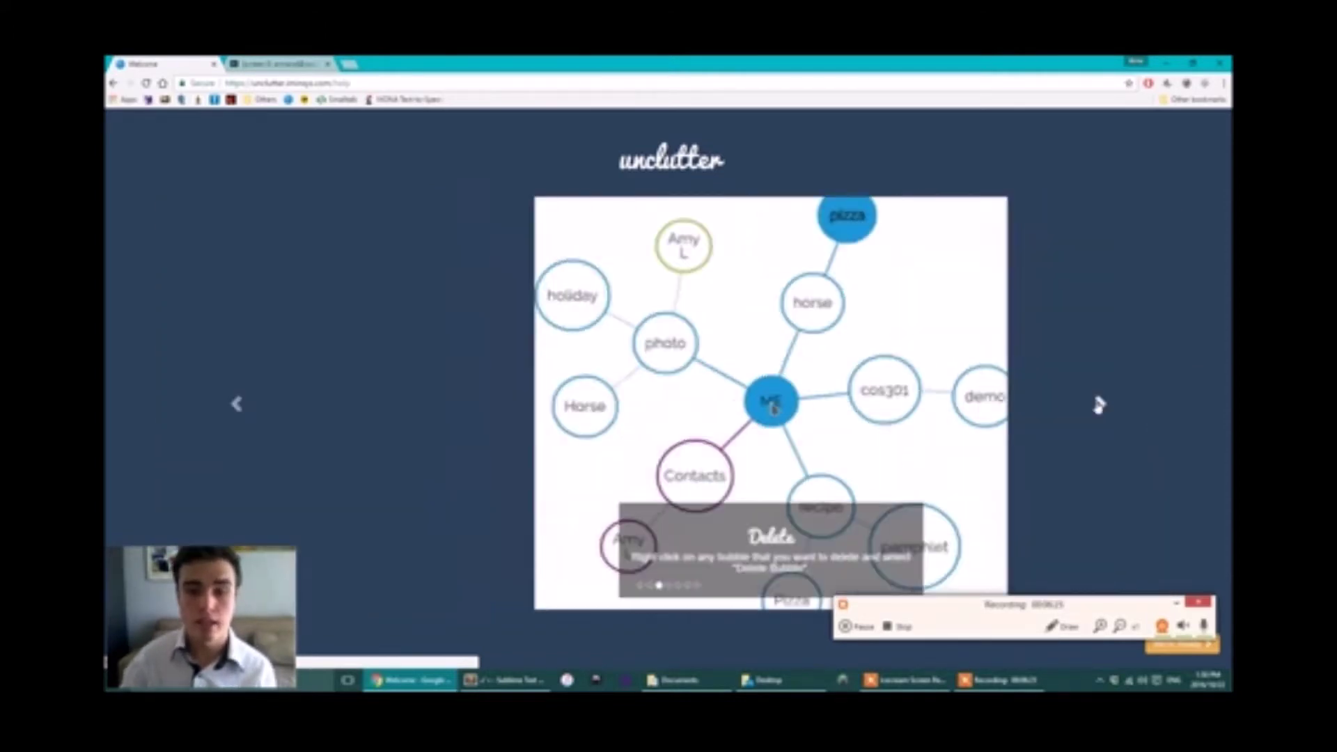
click(1098, 404)
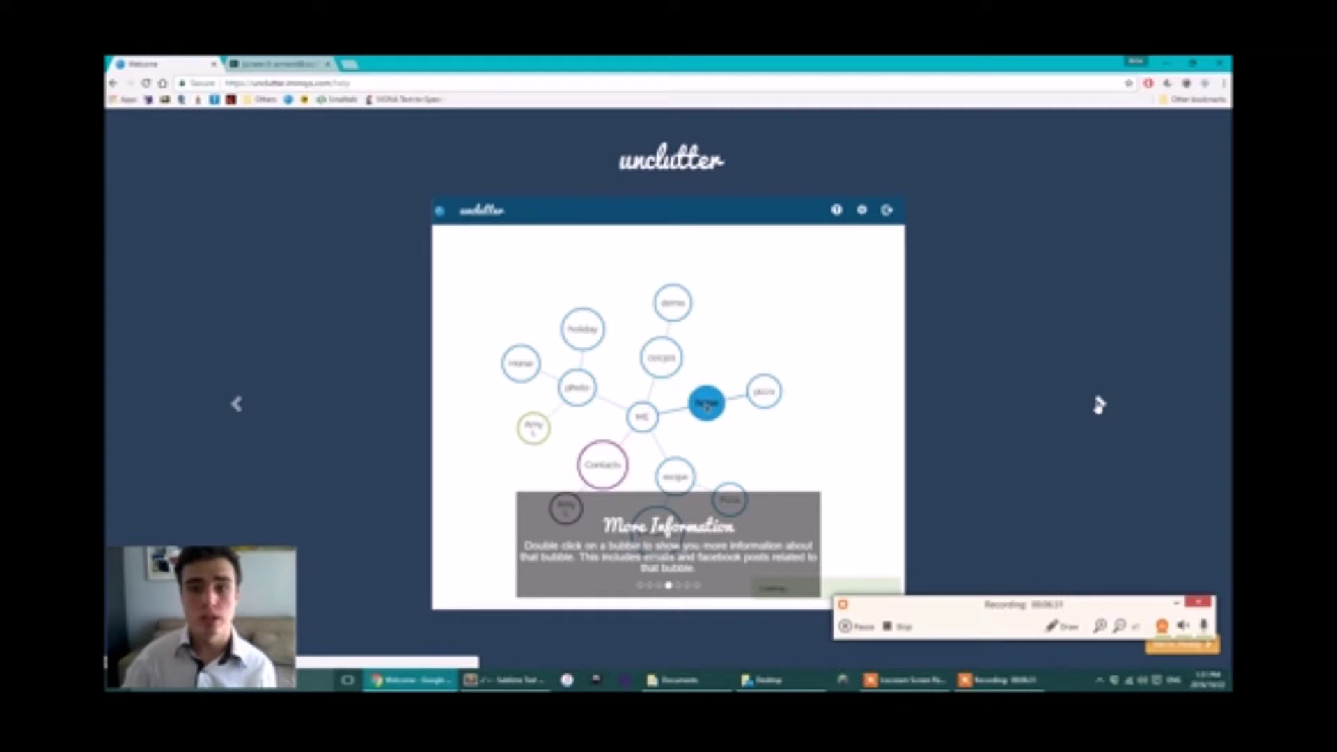
click(1099, 405)
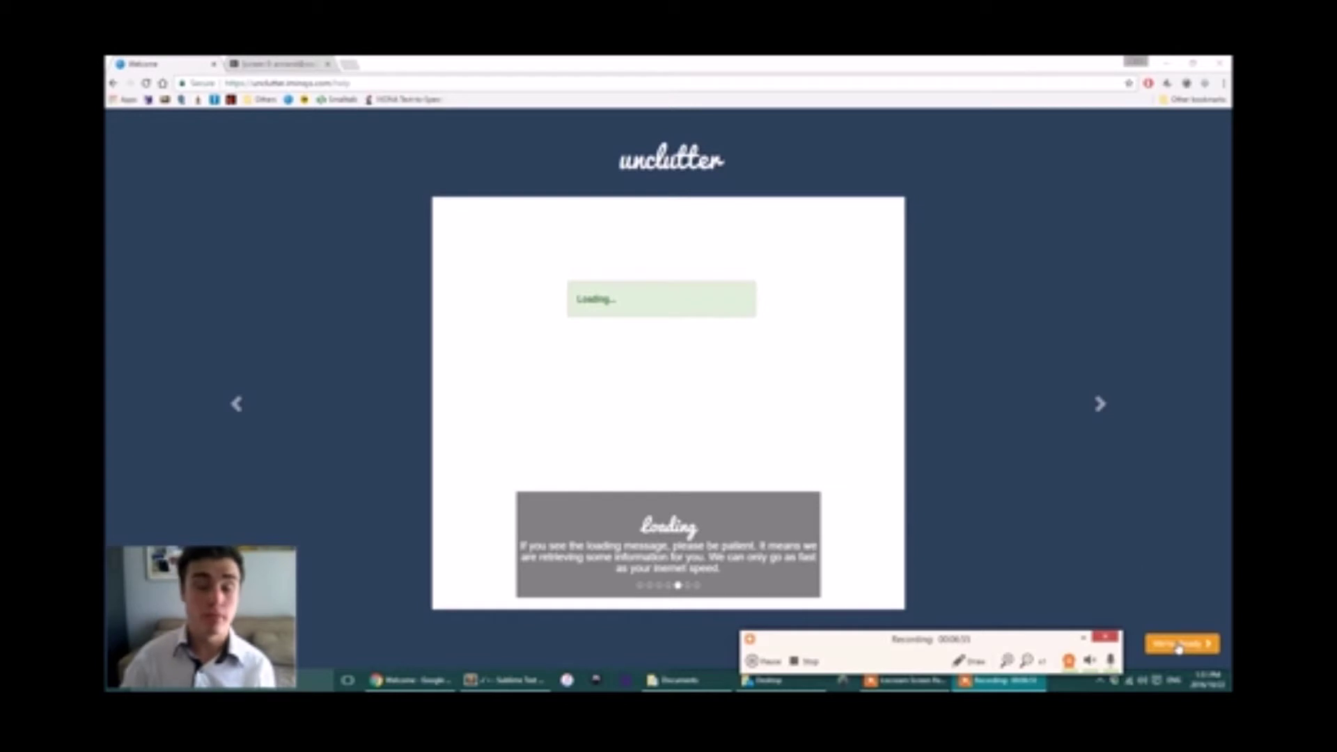
click(1178, 646)
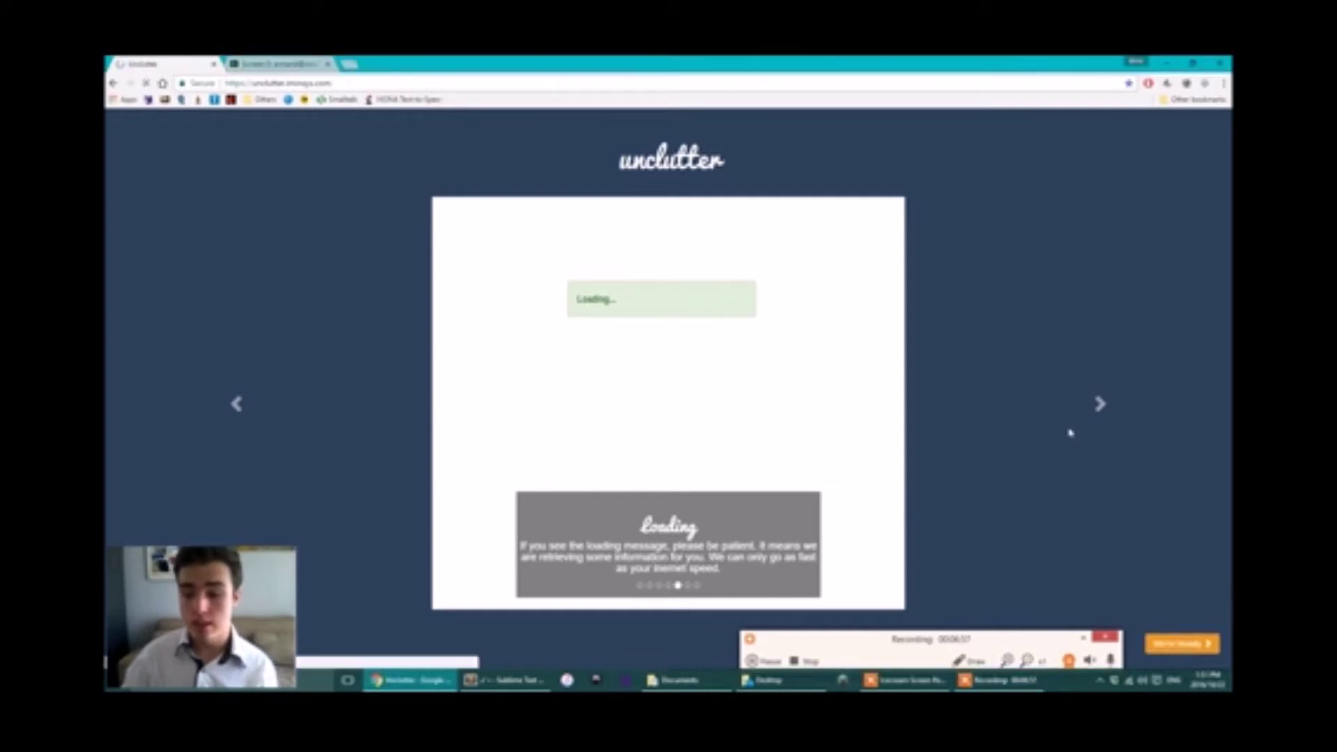
drag(933, 639, 1046, 639)
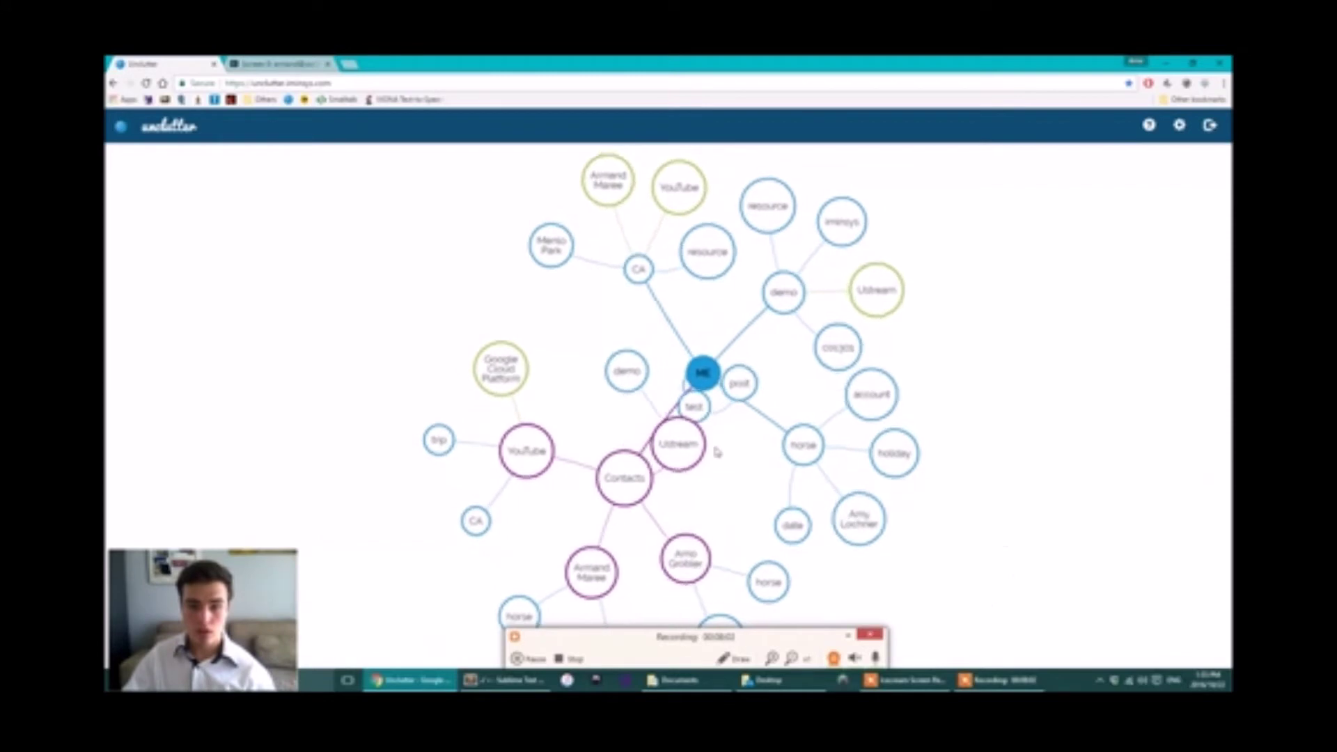
- Spread out the bubble map by moving the test bubble, Ustream's demo bubble and horse's date bubble into free space
drag(693, 401, 510, 247)
drag(580, 369, 455, 319)
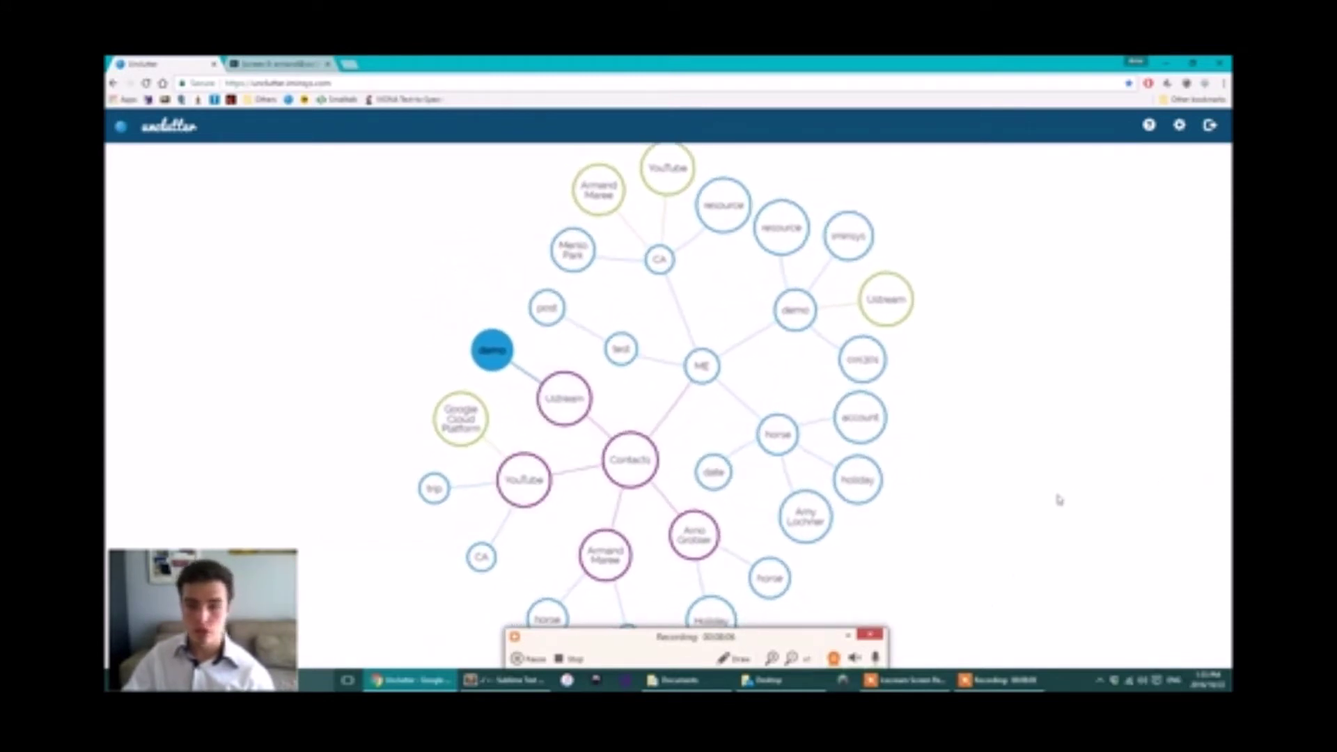
drag(1059, 499, 1008, 465)
drag(679, 449, 719, 492)
drag(1000, 355, 1000, 415)
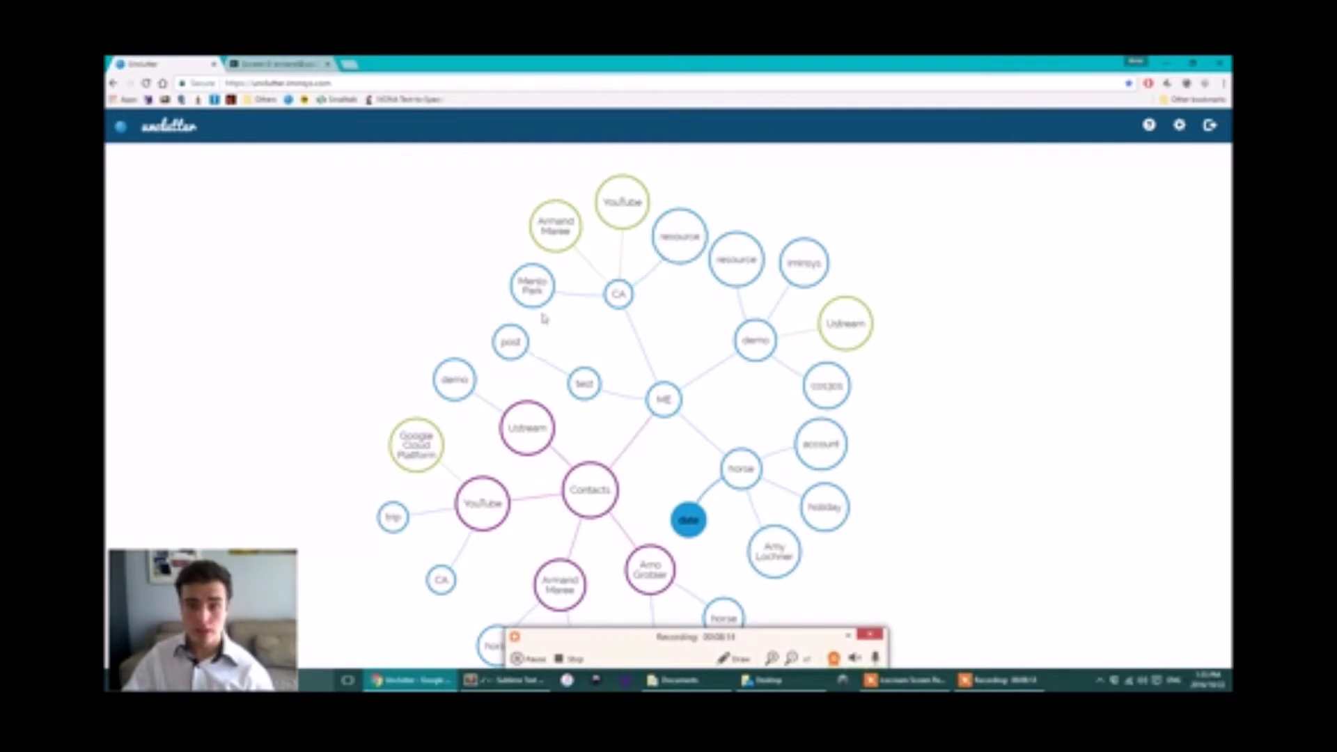
- View the actions available for the resource bubble attached to demo and dismiss them
right_click(736, 252)
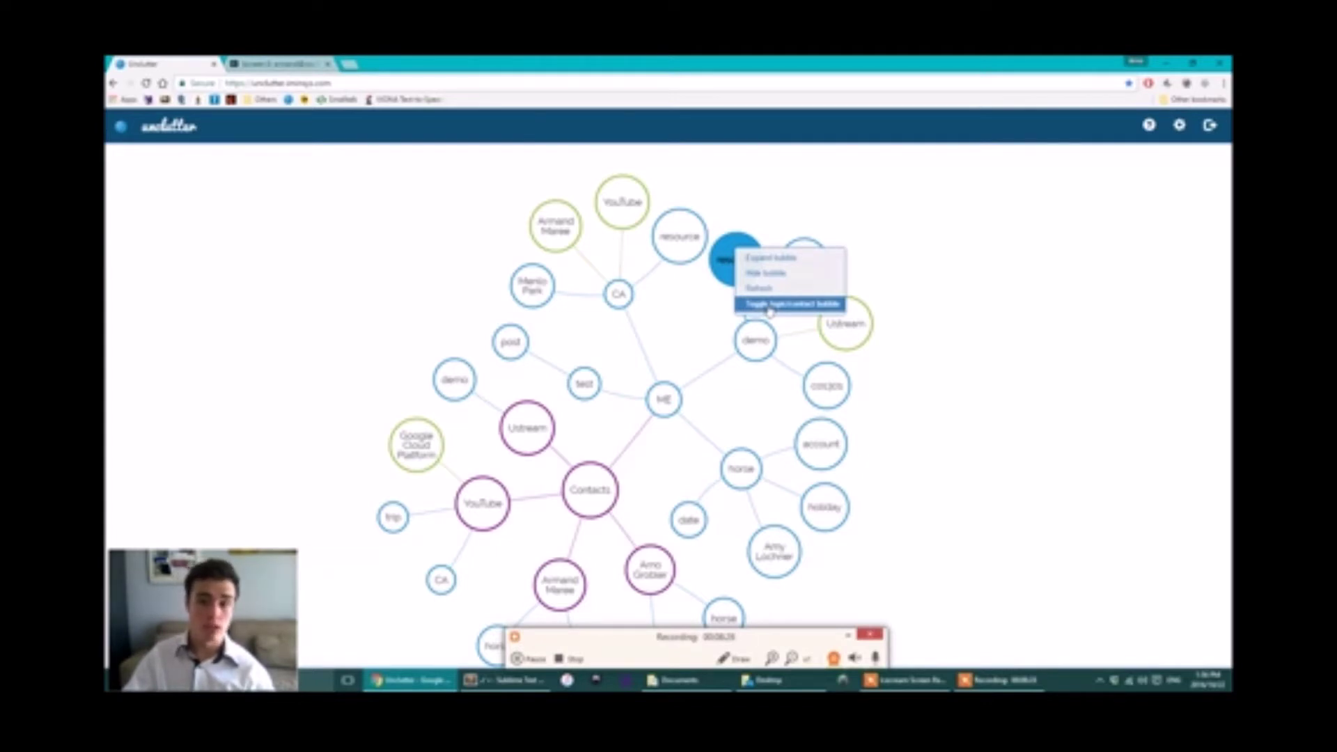
click(905, 358)
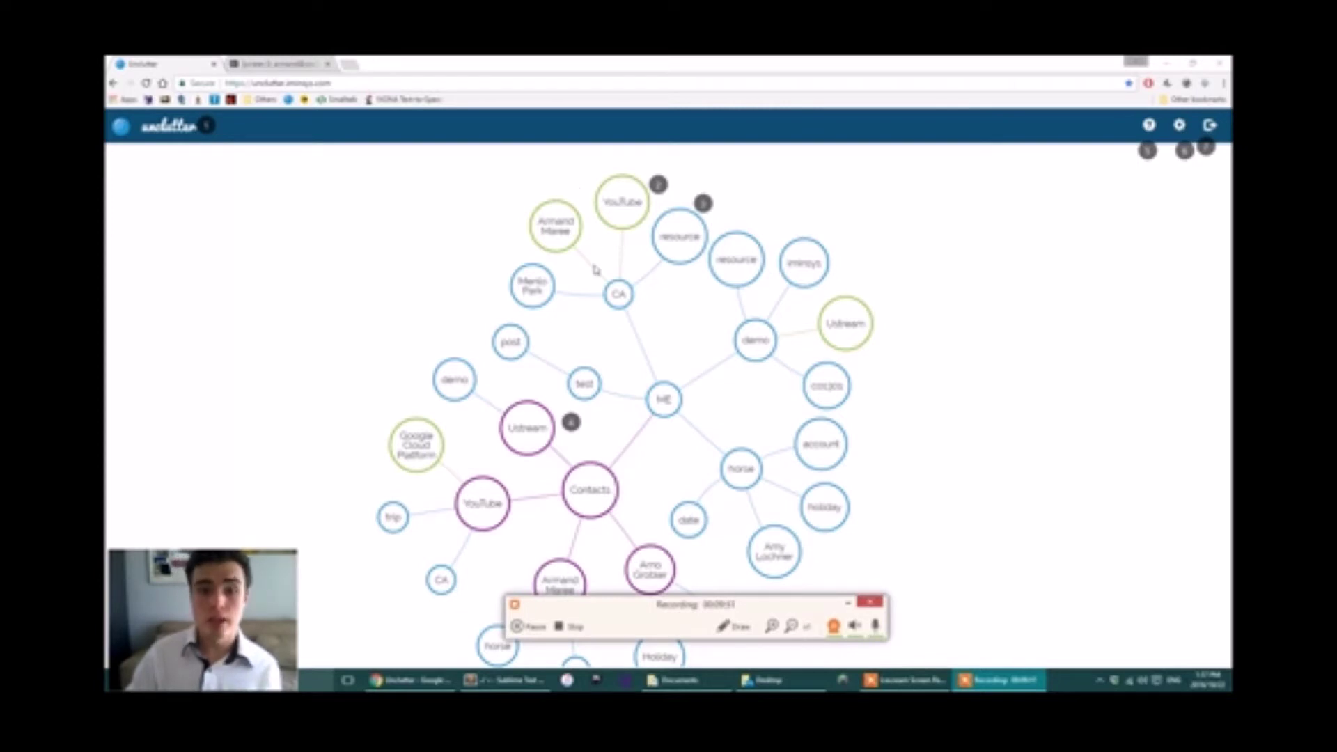
click(415, 444)
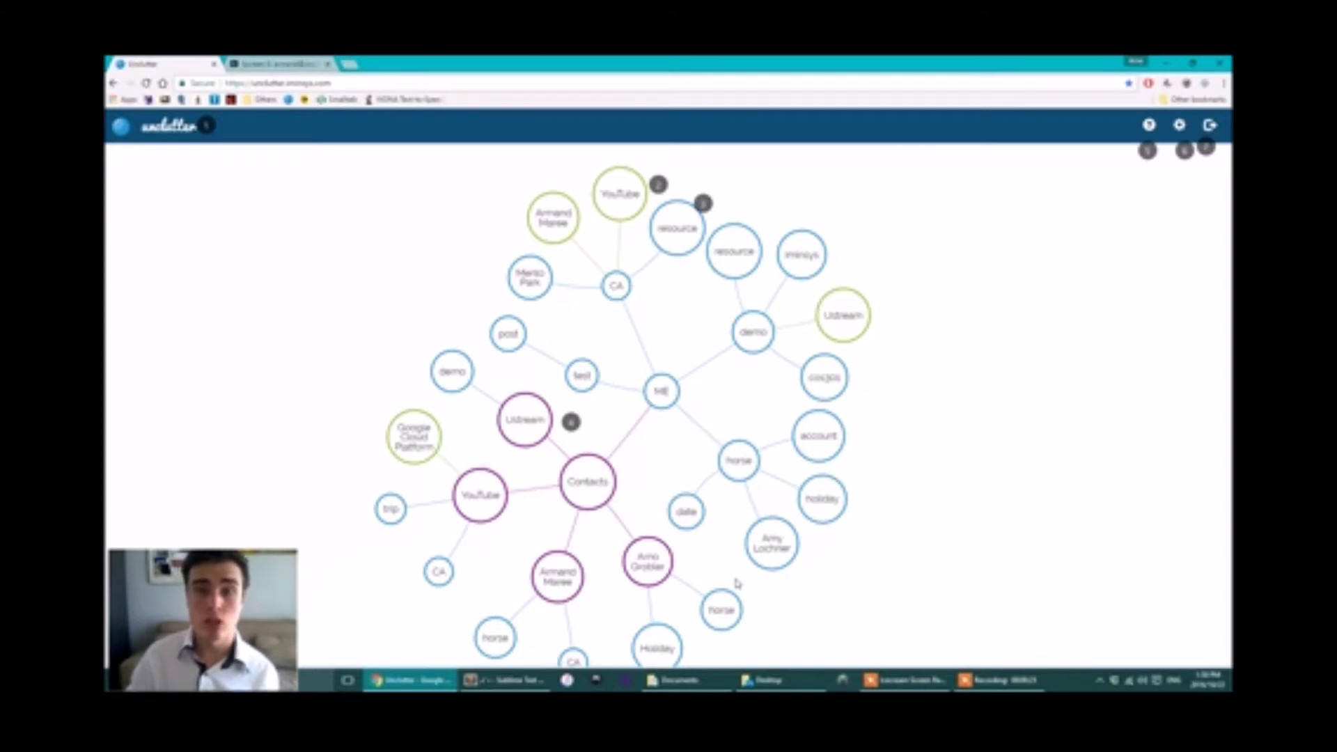
- Toggle the person-named topic bubble attached to horse to a contact bubble
right_click(764, 545)
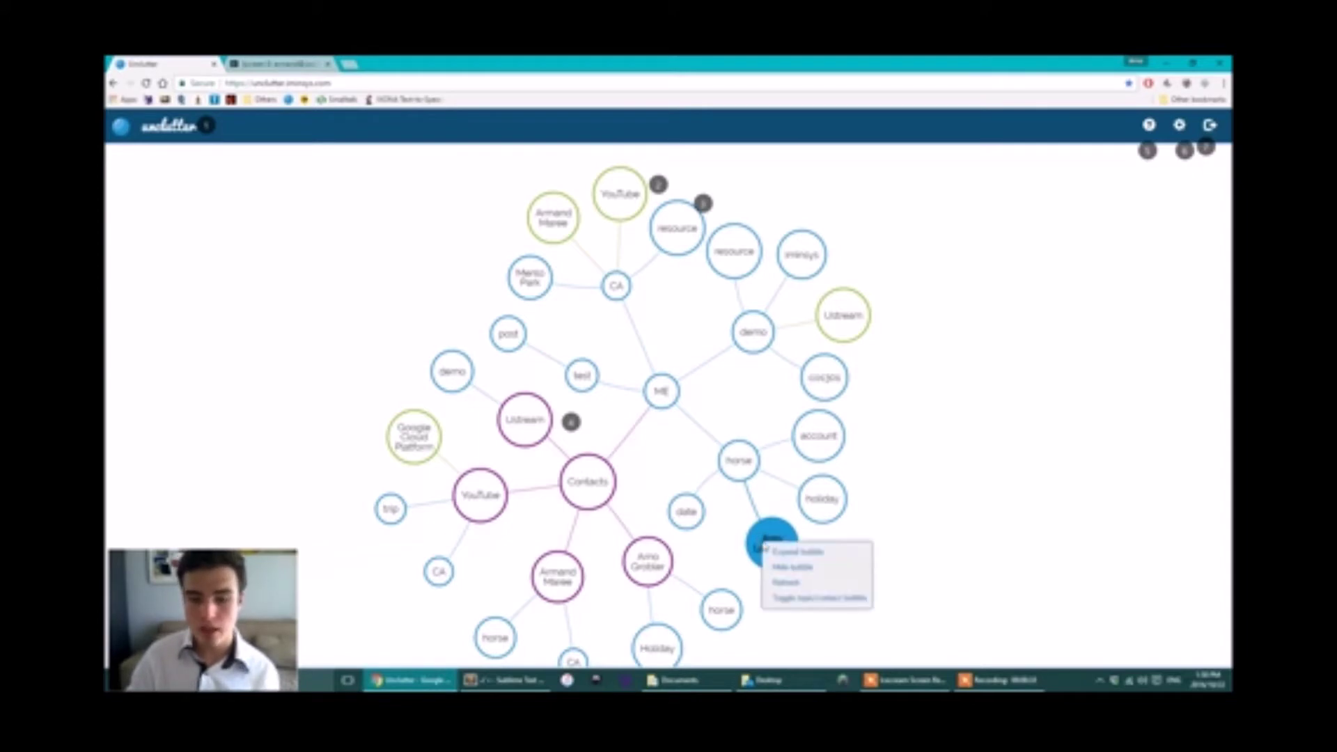
click(789, 600)
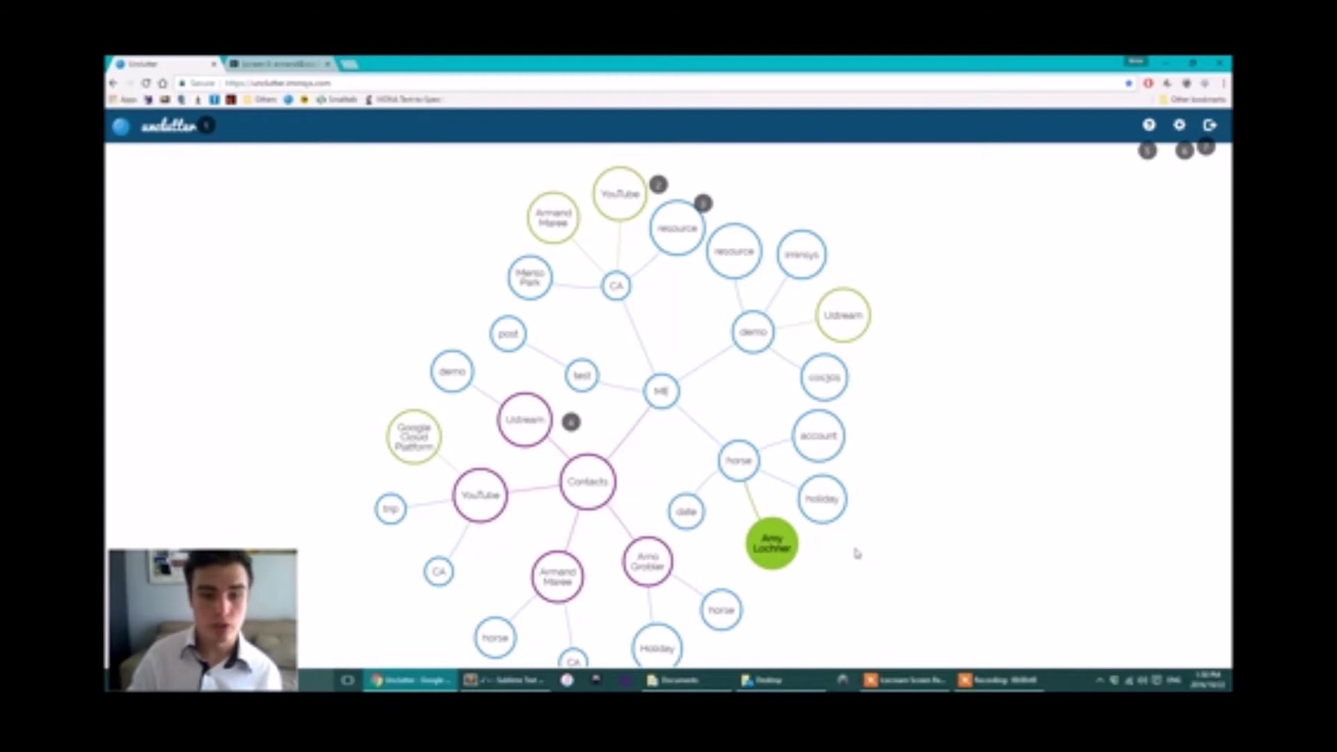
mouse_move(862, 570)
mouse_down()
mouse_move(831, 566)
mouse_move(857, 576)
mouse_up()
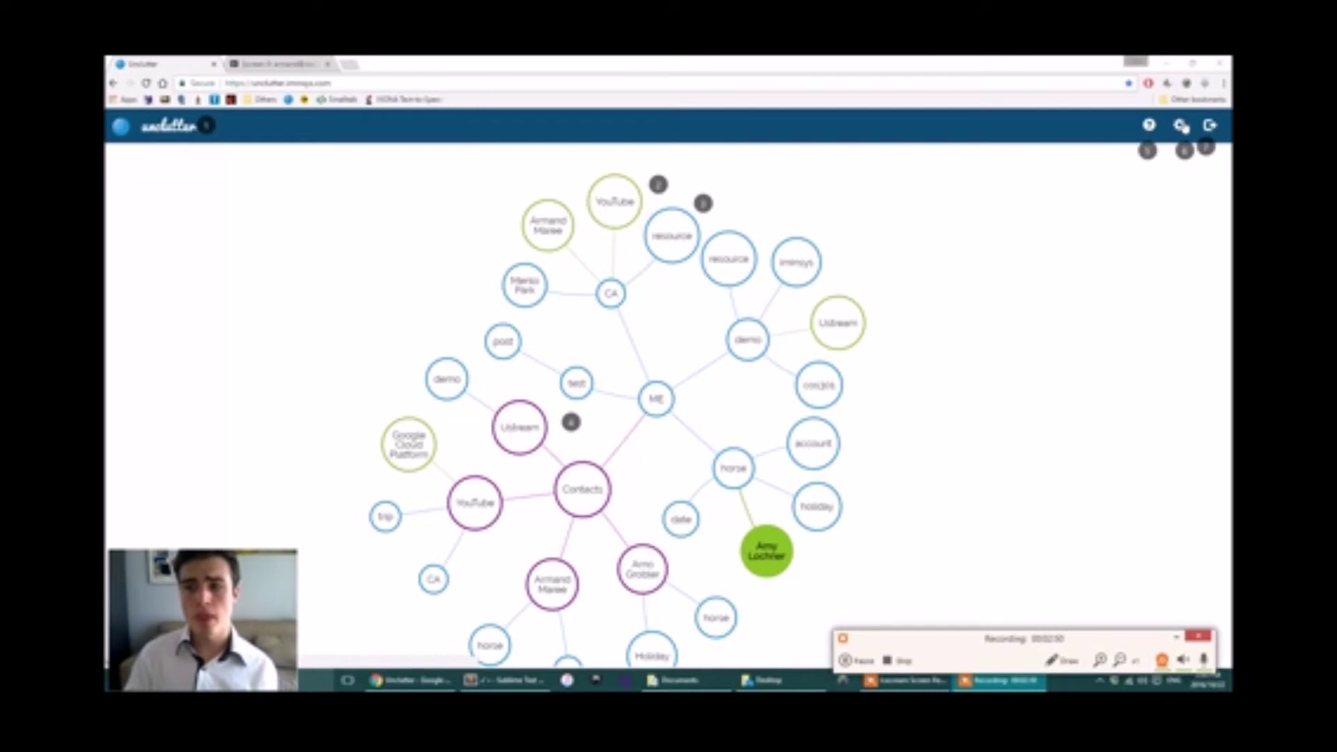
- View the graph settings, including the branching factor and depth limit, and close them unchanged
click(1207, 259)
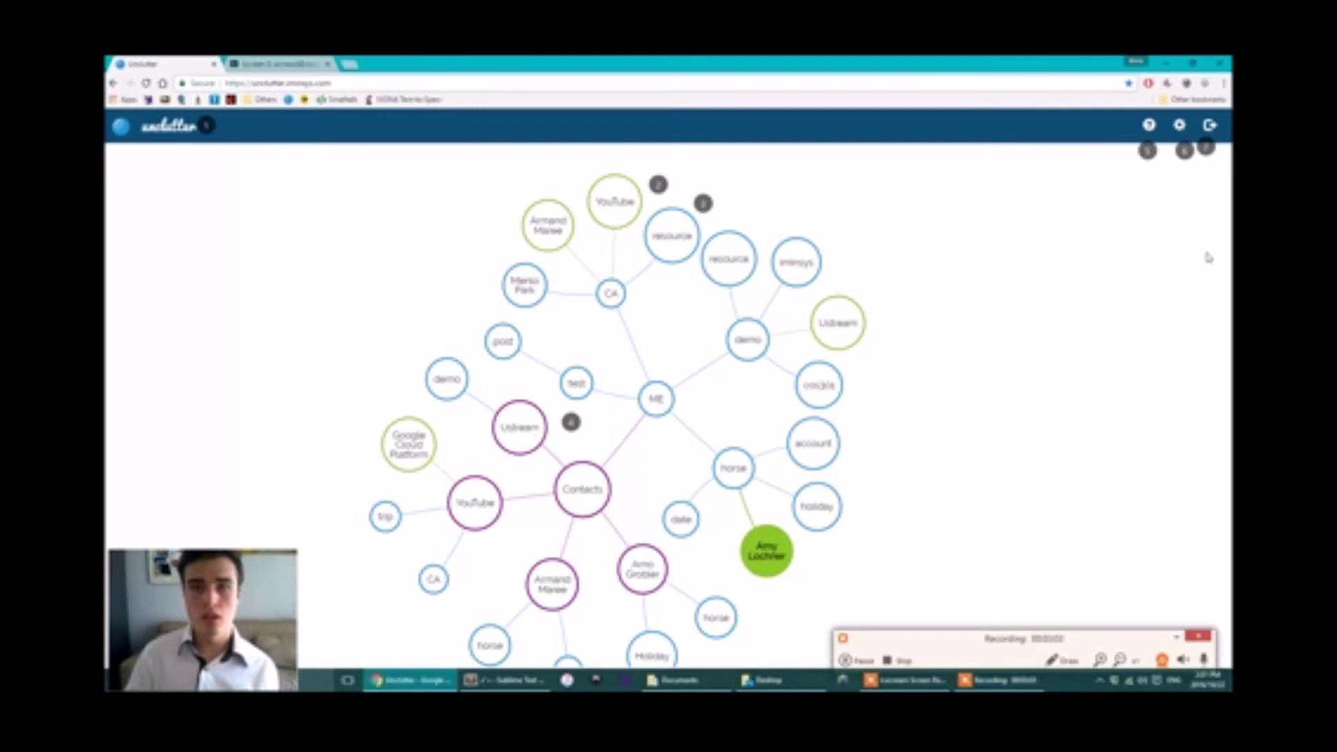
click(1180, 126)
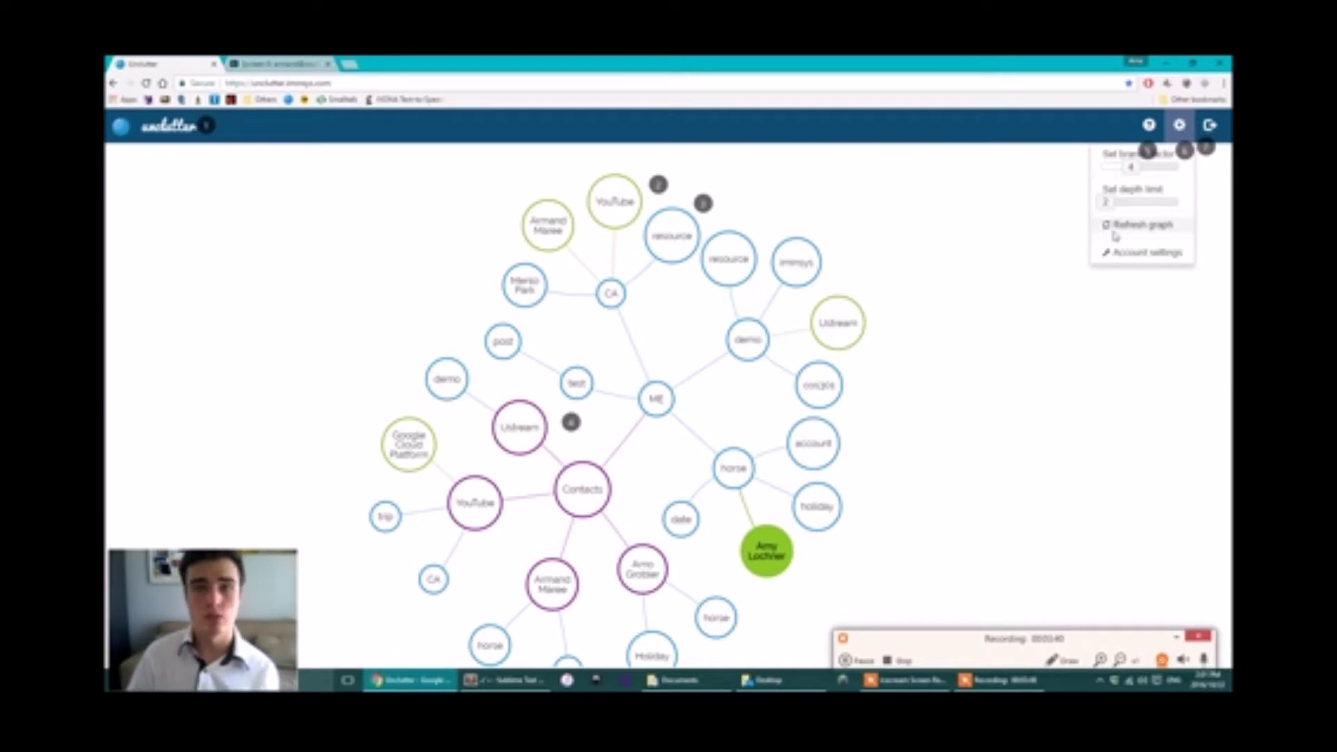
click(1088, 307)
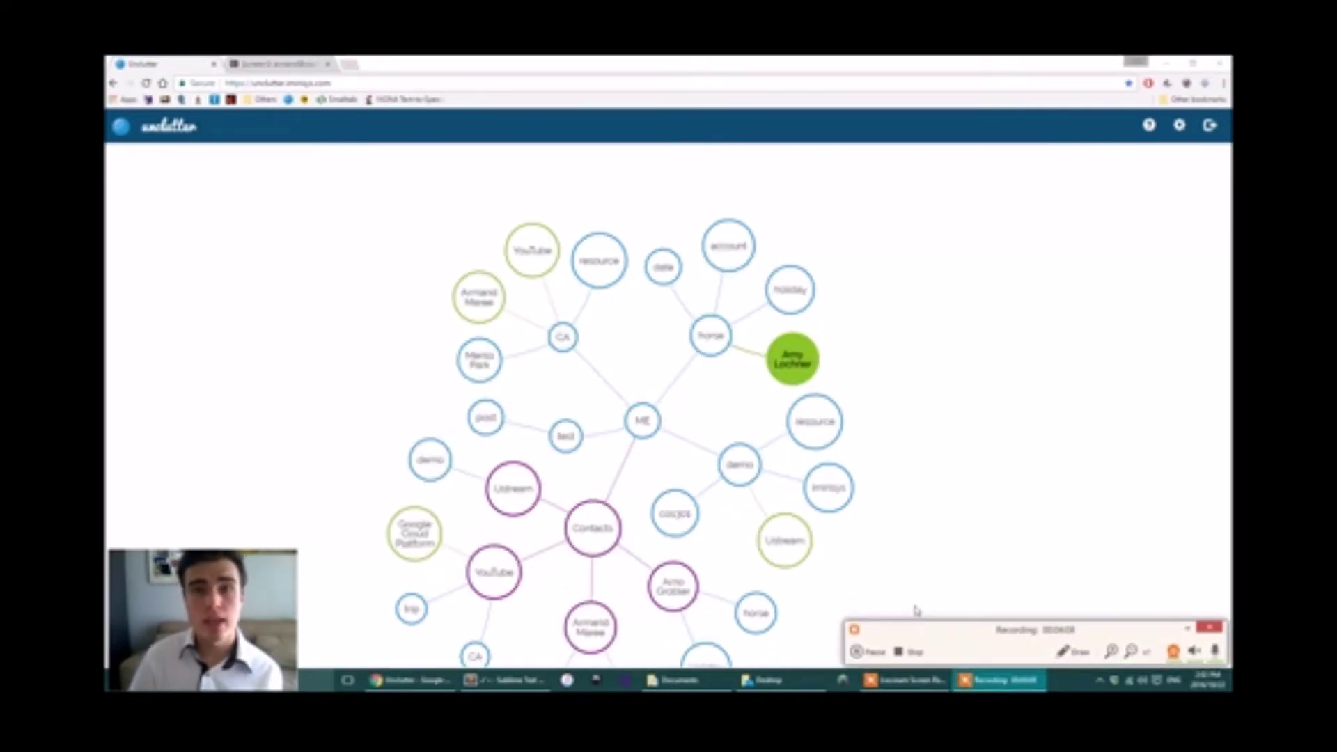
- Hide the CA bubble attached directly to ME in the bubble map
click(886, 551)
drag(886, 550, 915, 443)
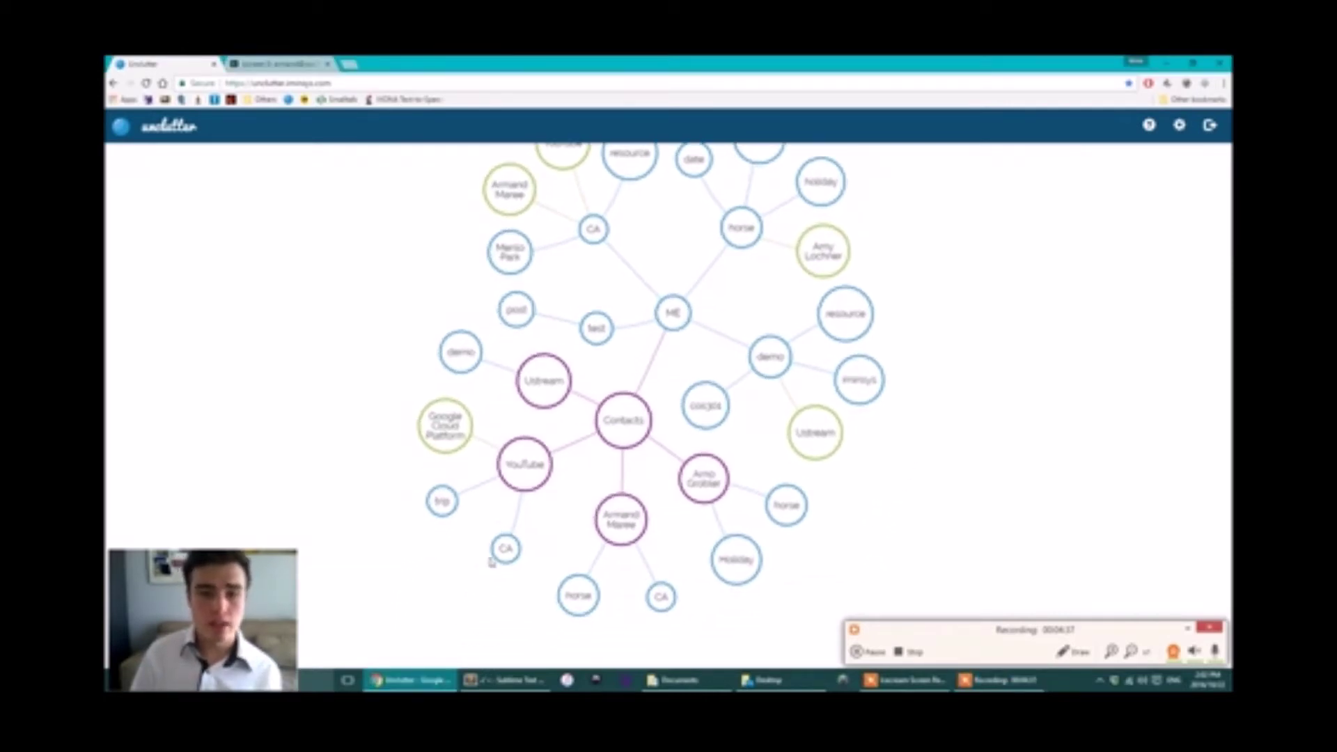
drag(610, 282, 597, 301)
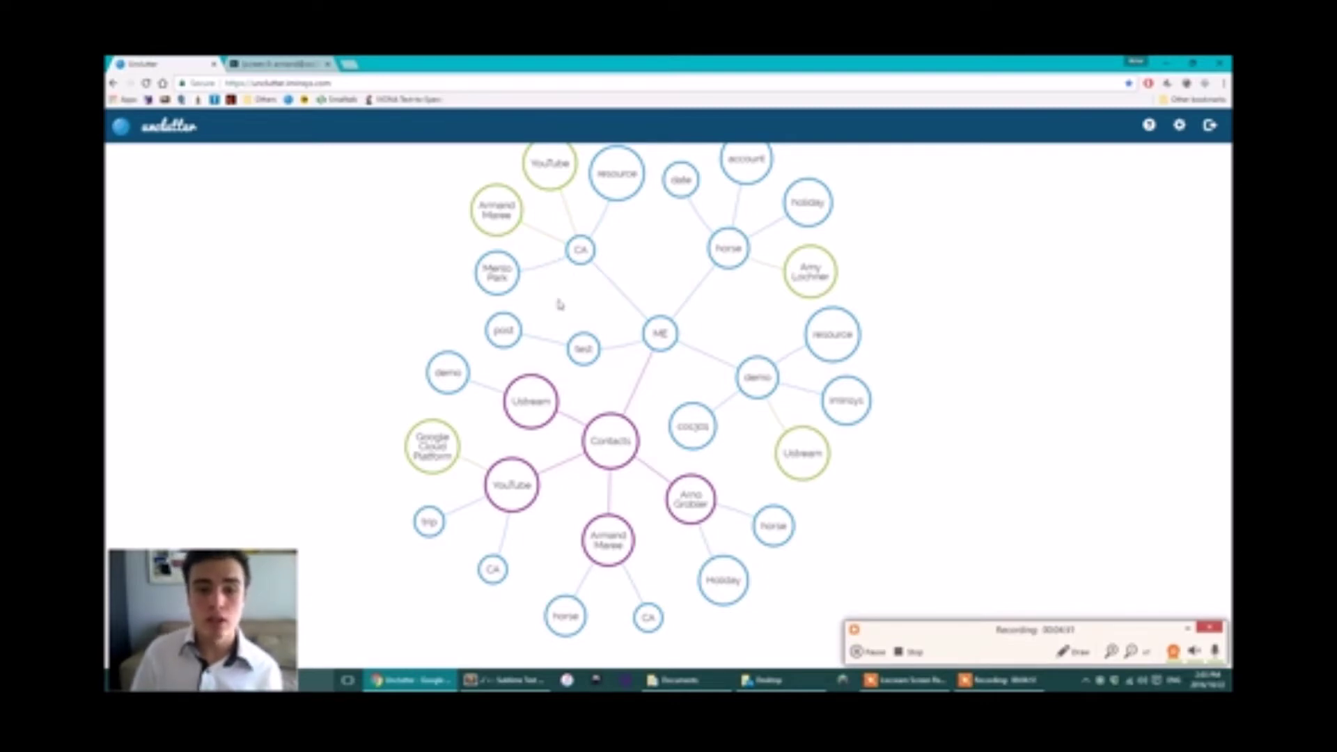
right_click(580, 251)
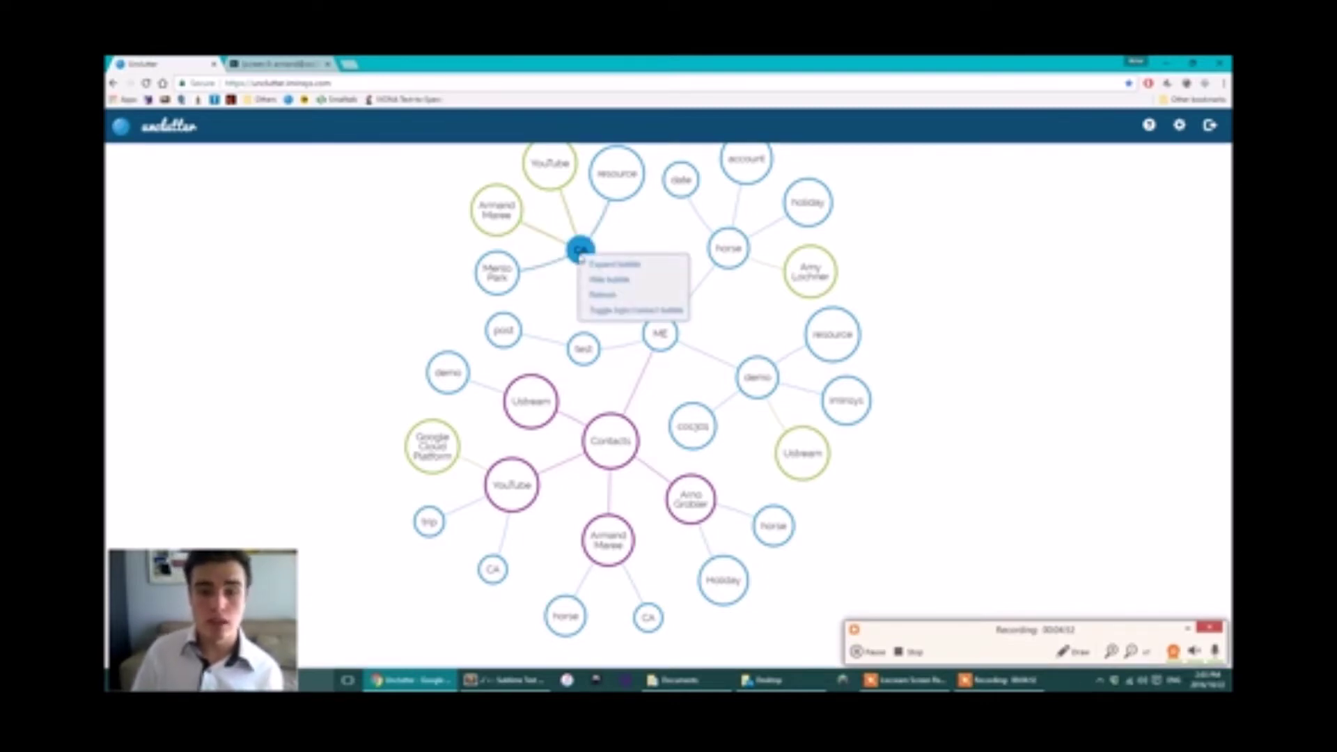
click(627, 280)
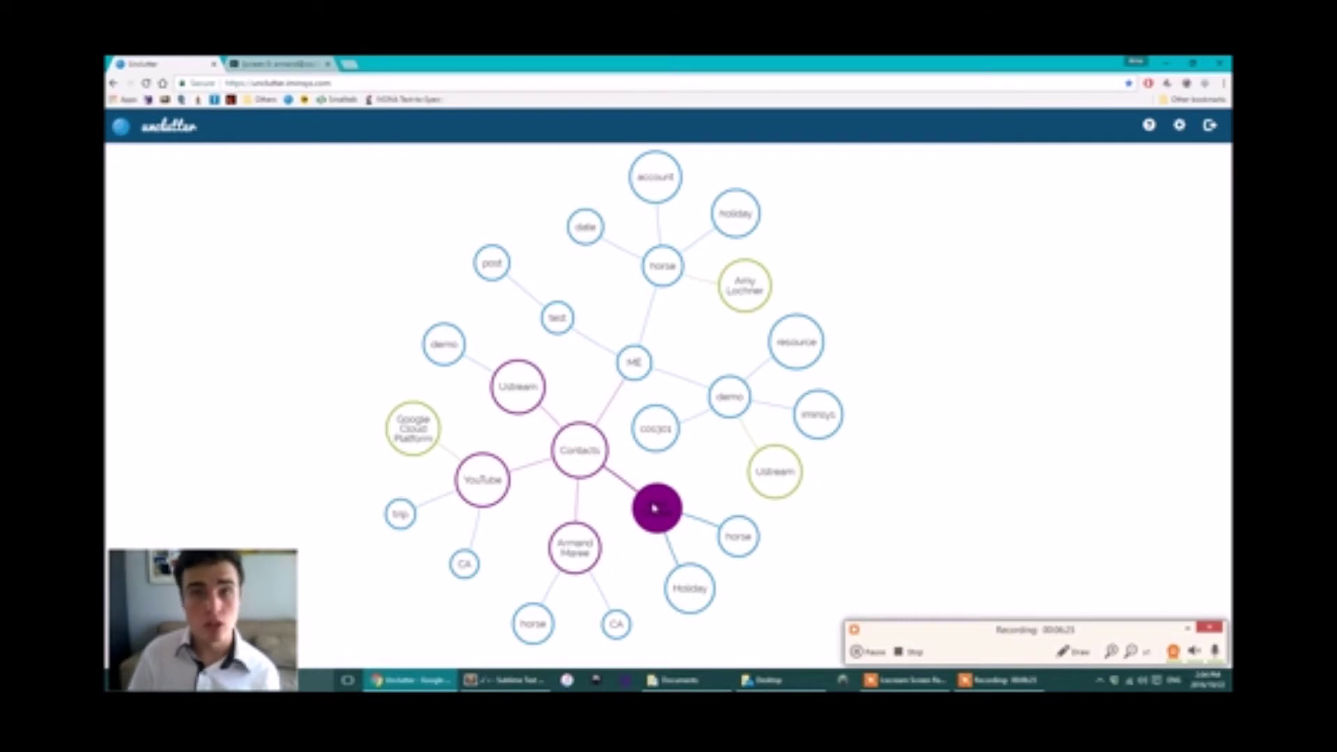
- Expand the horse bubble attached to the contact bubble beside Holiday and move it clear of the surrounding bubbles
right_click(735, 535)
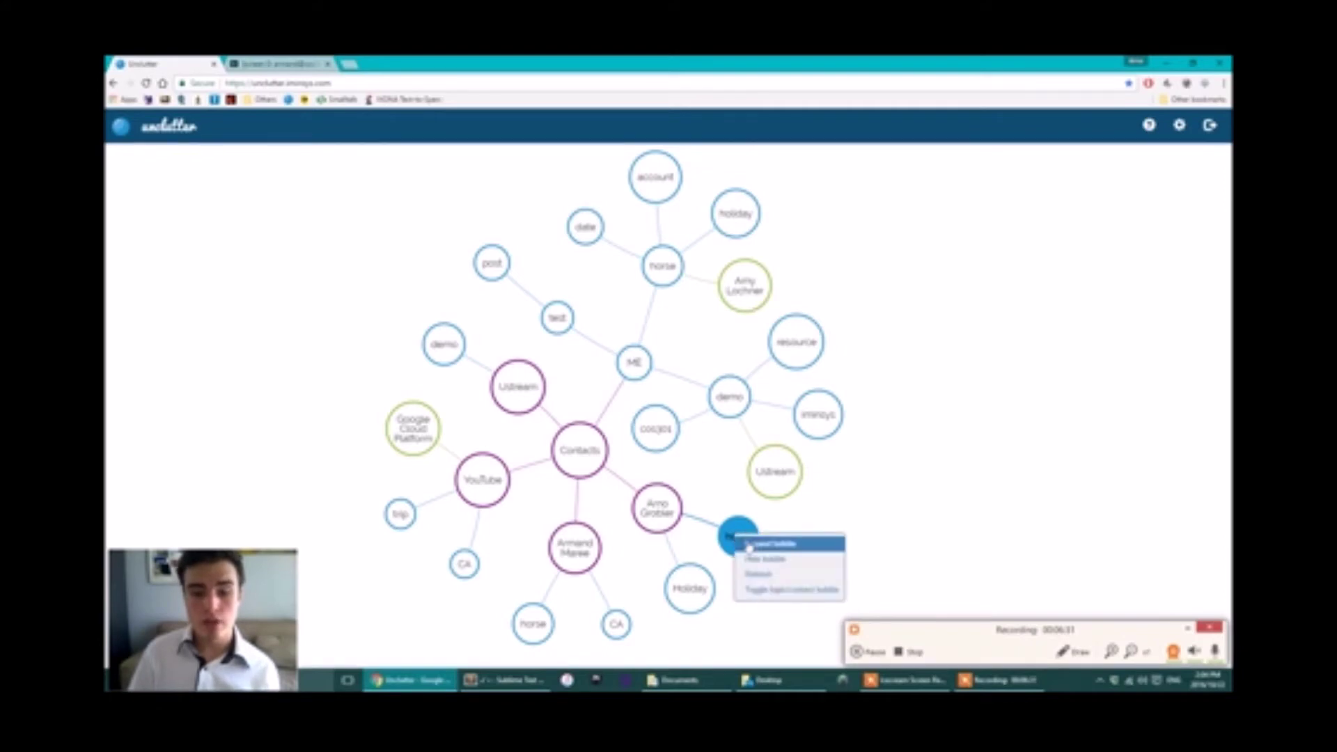
click(753, 544)
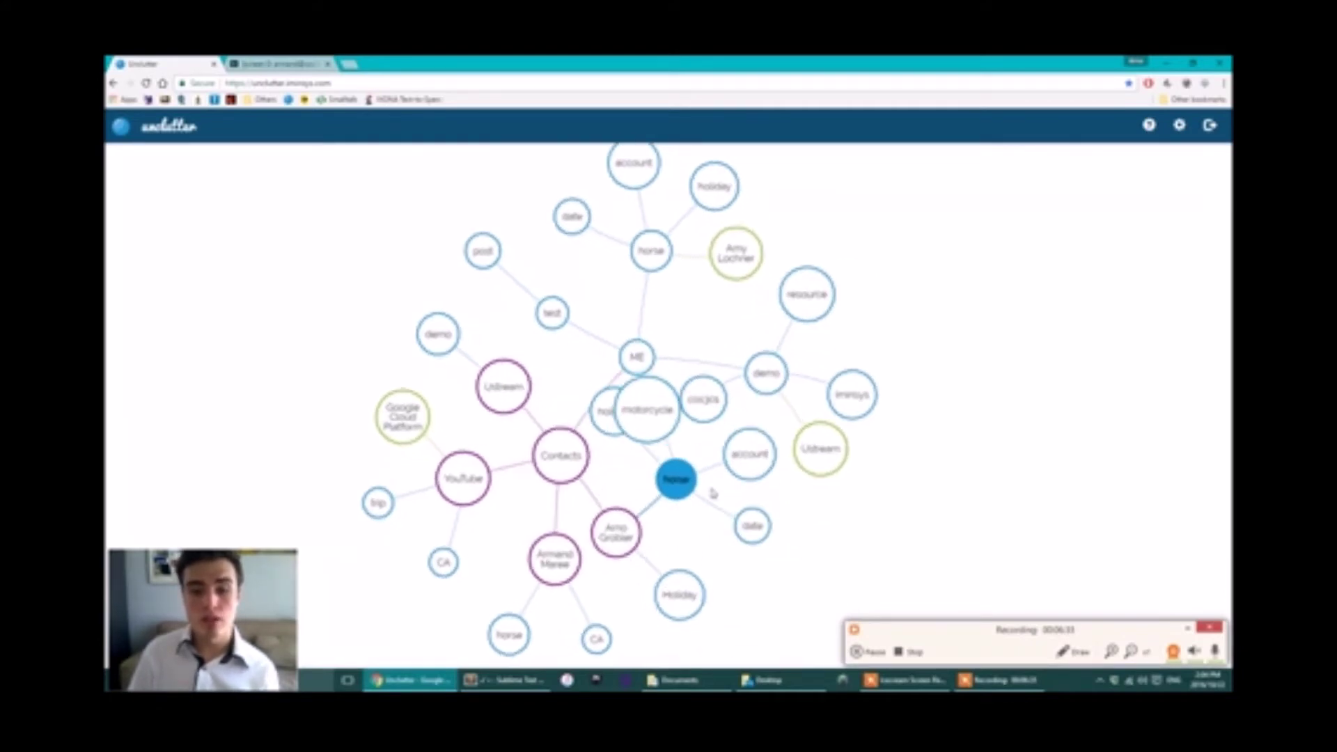
drag(744, 563, 708, 590)
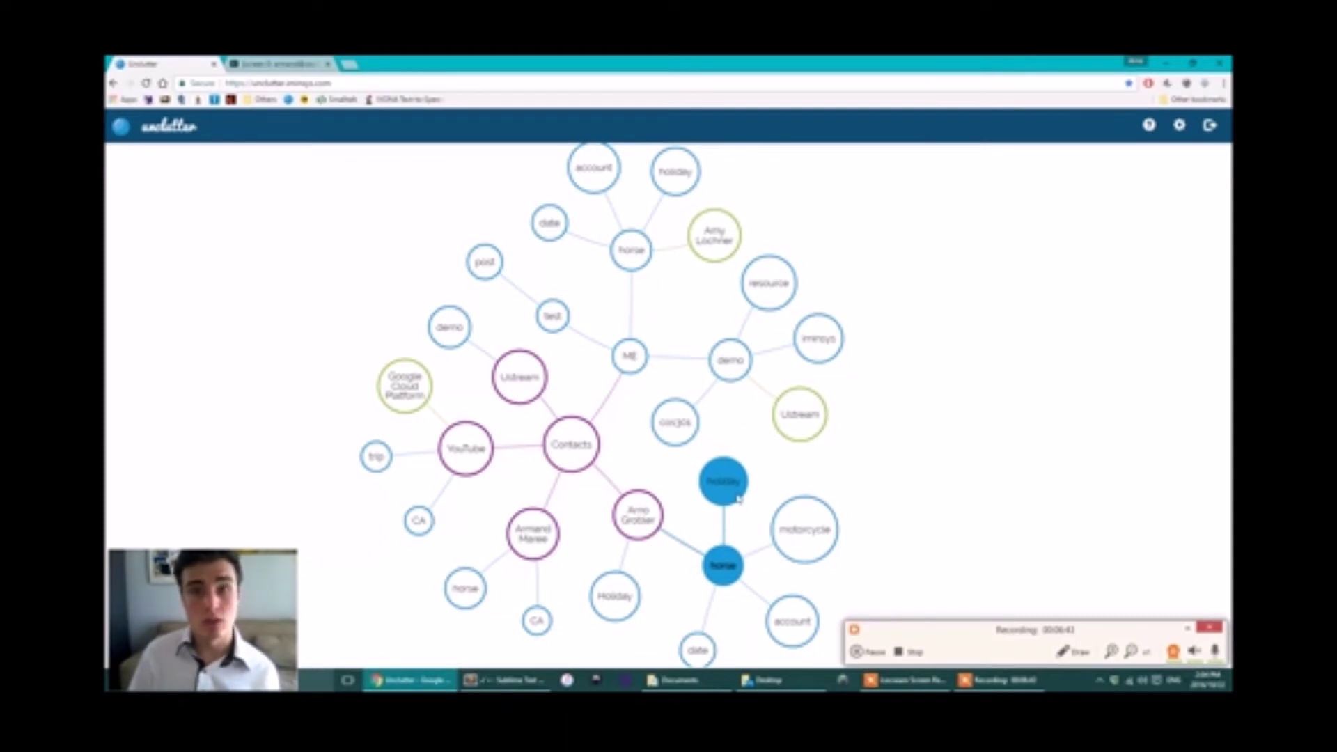
scroll(763, 581, down, 1)
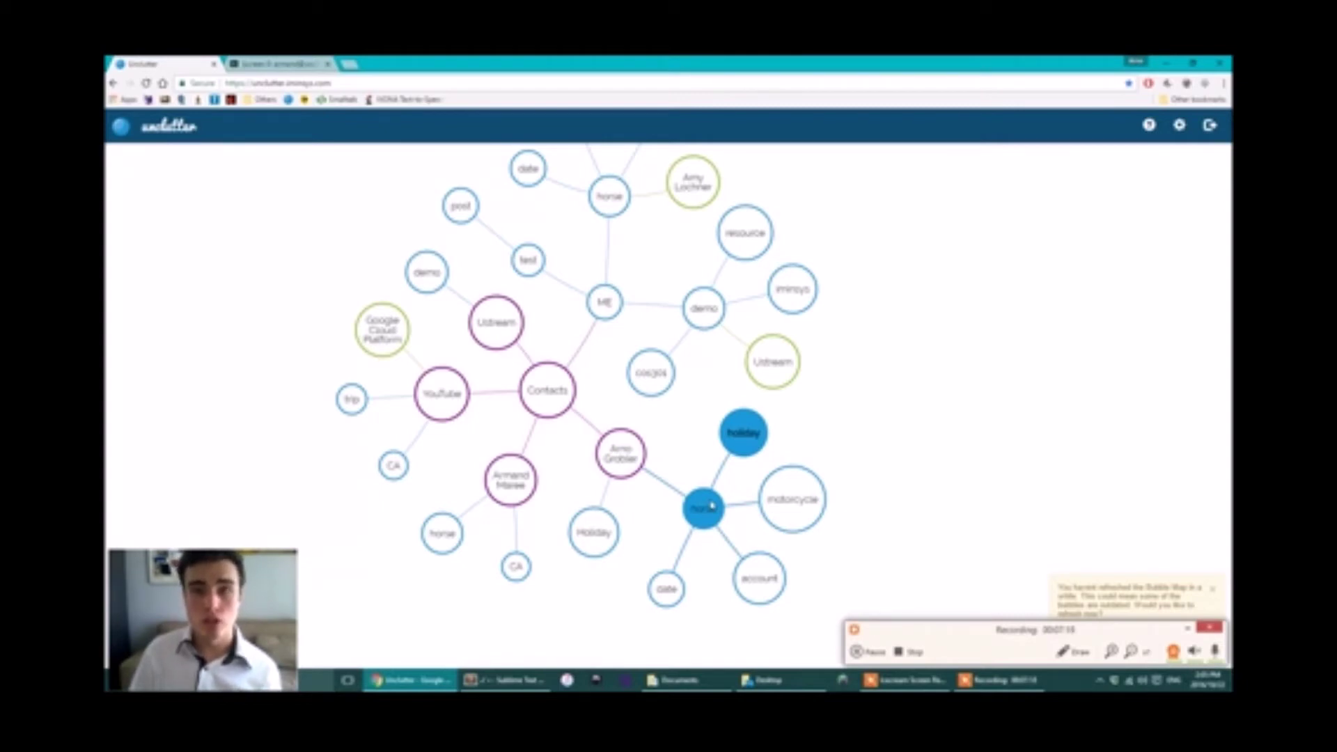
- Dismiss the notification suggesting a refresh of the bubble map
drag(914, 633, 547, 630)
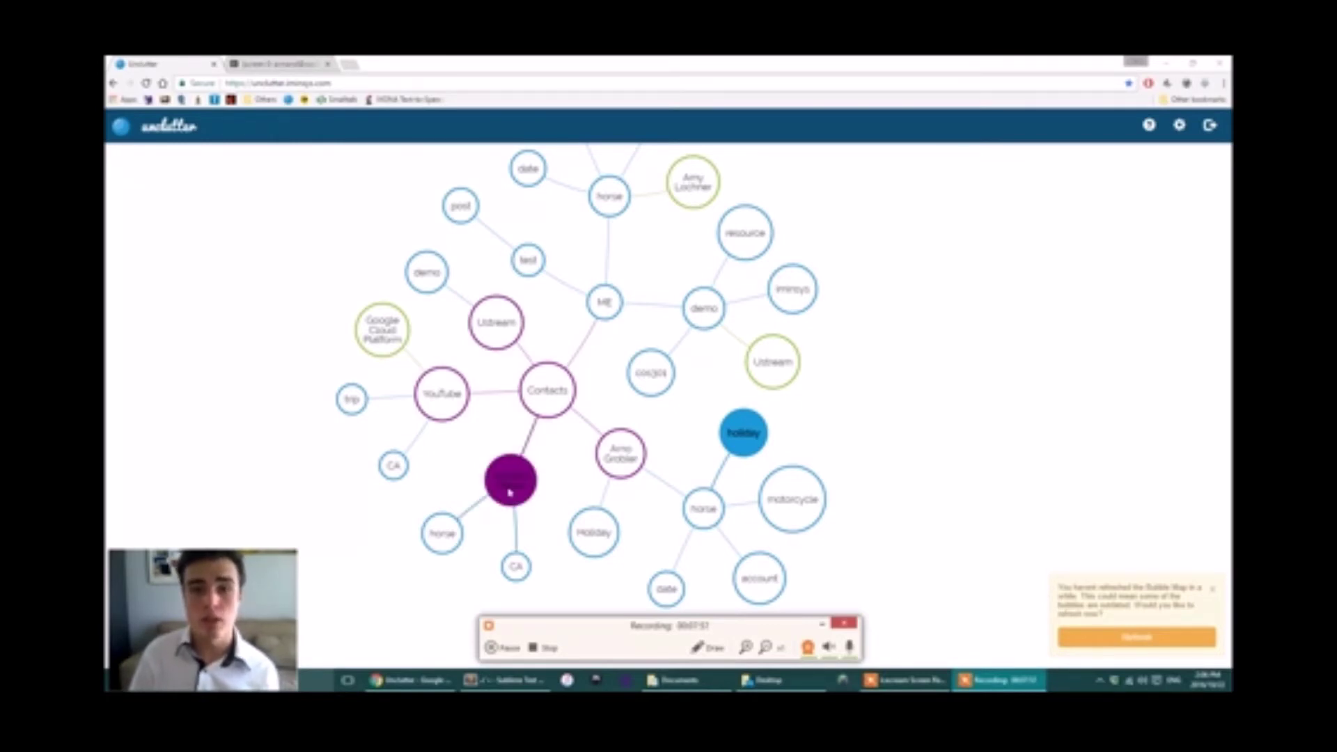
click(1213, 593)
click(1213, 593)
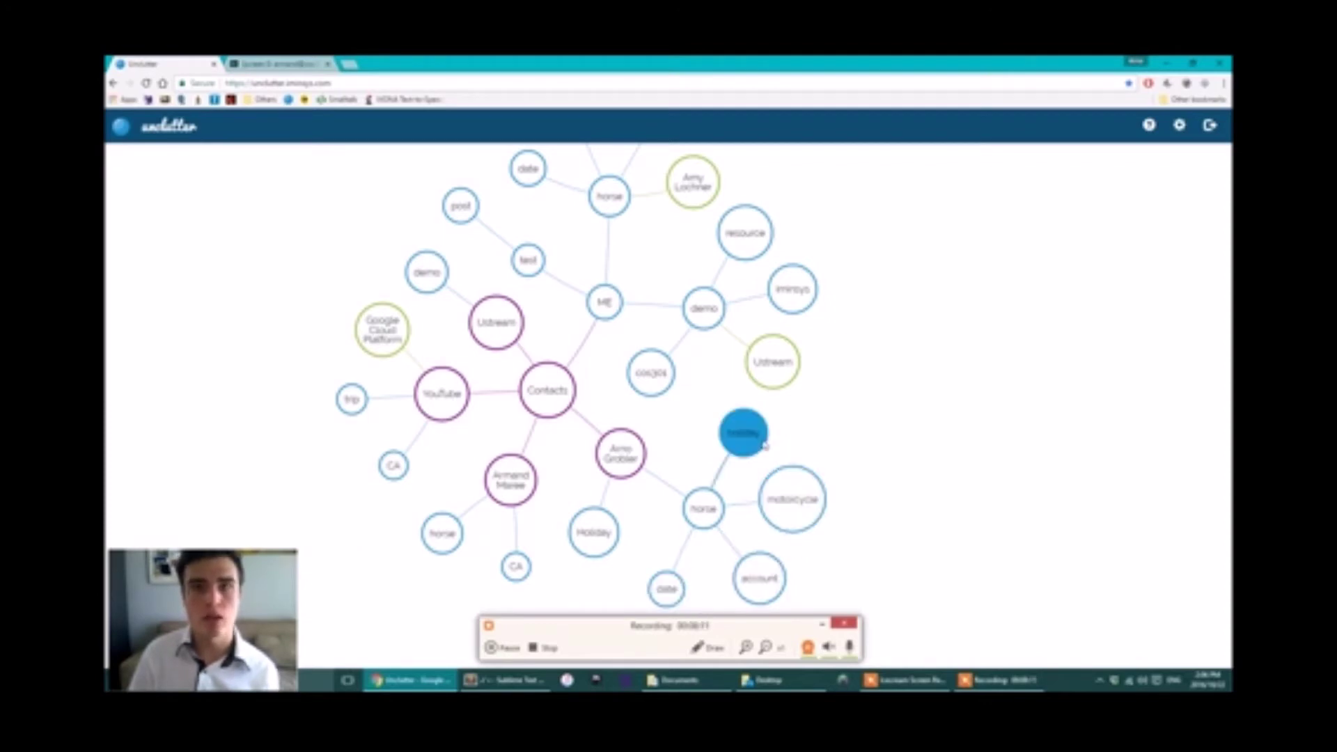
- Open the side panel for the expanded horse bubble and widen it to about half the page width
click(704, 515)
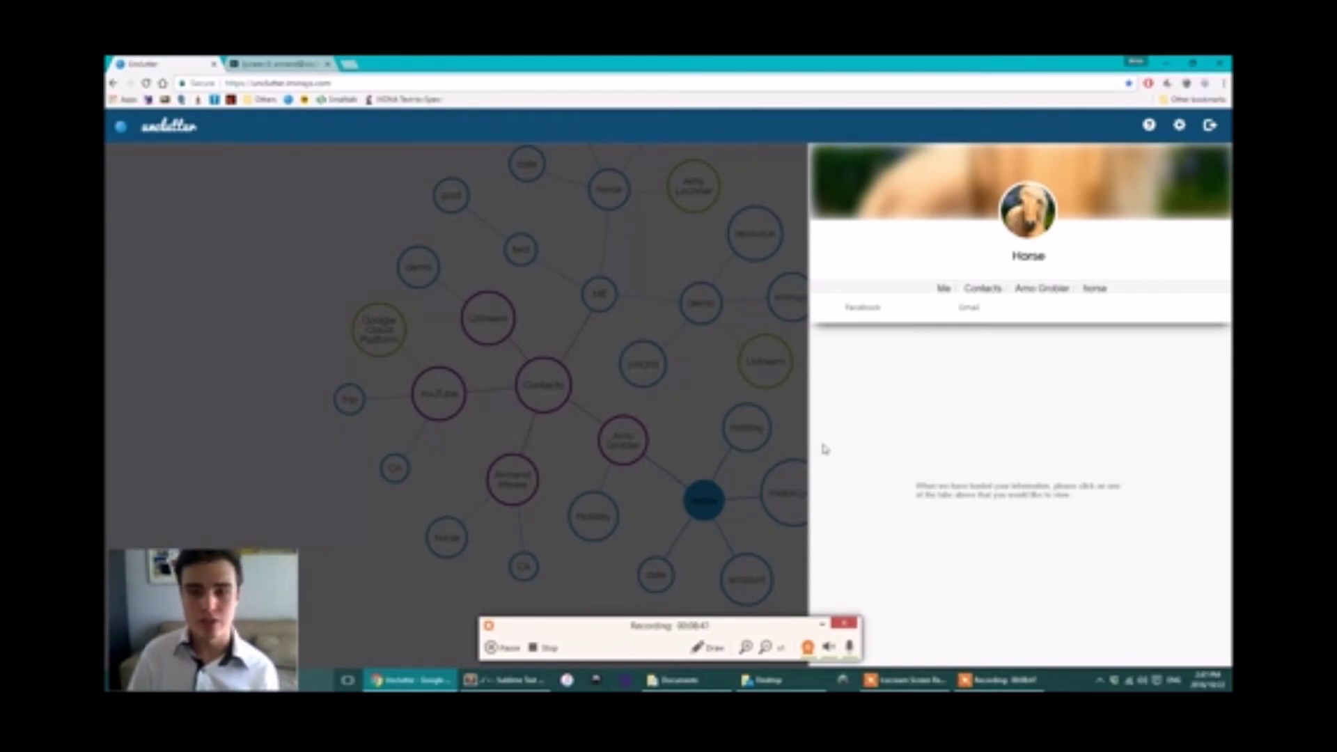
drag(807, 422, 677, 456)
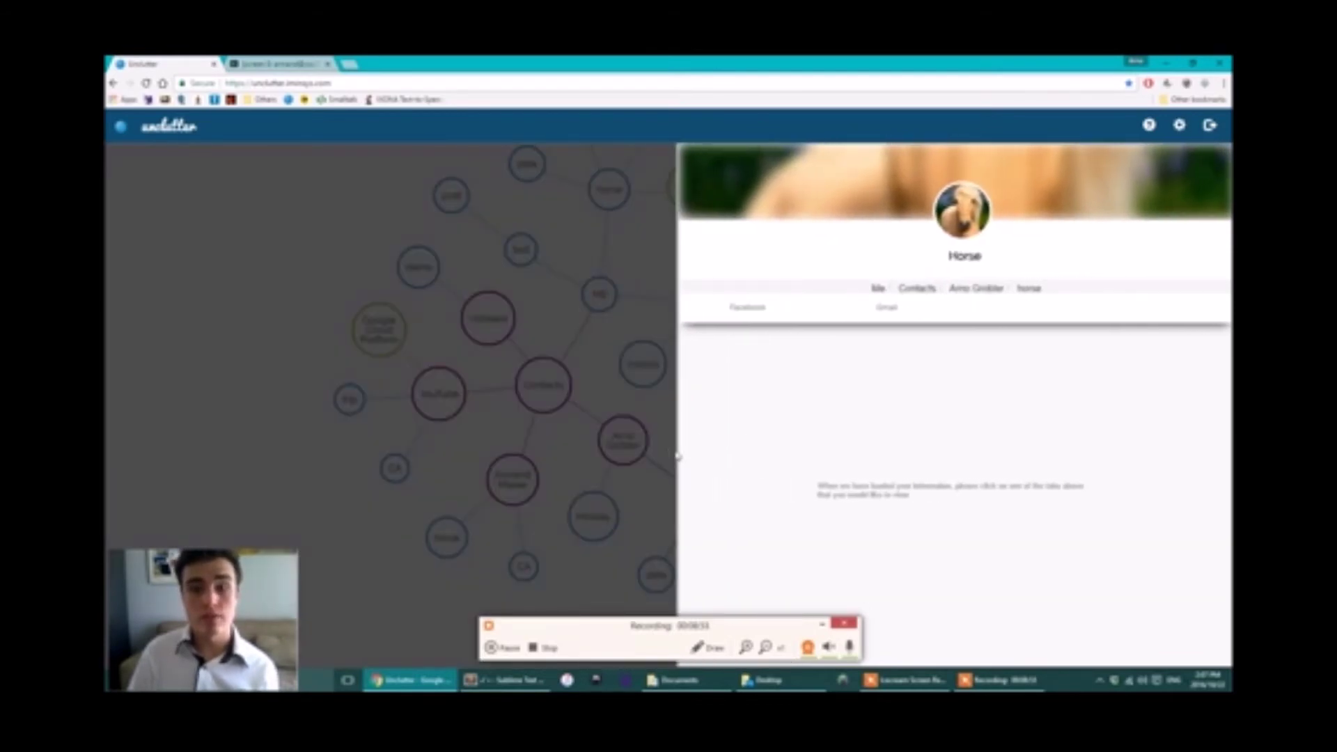
drag(676, 451, 940, 446)
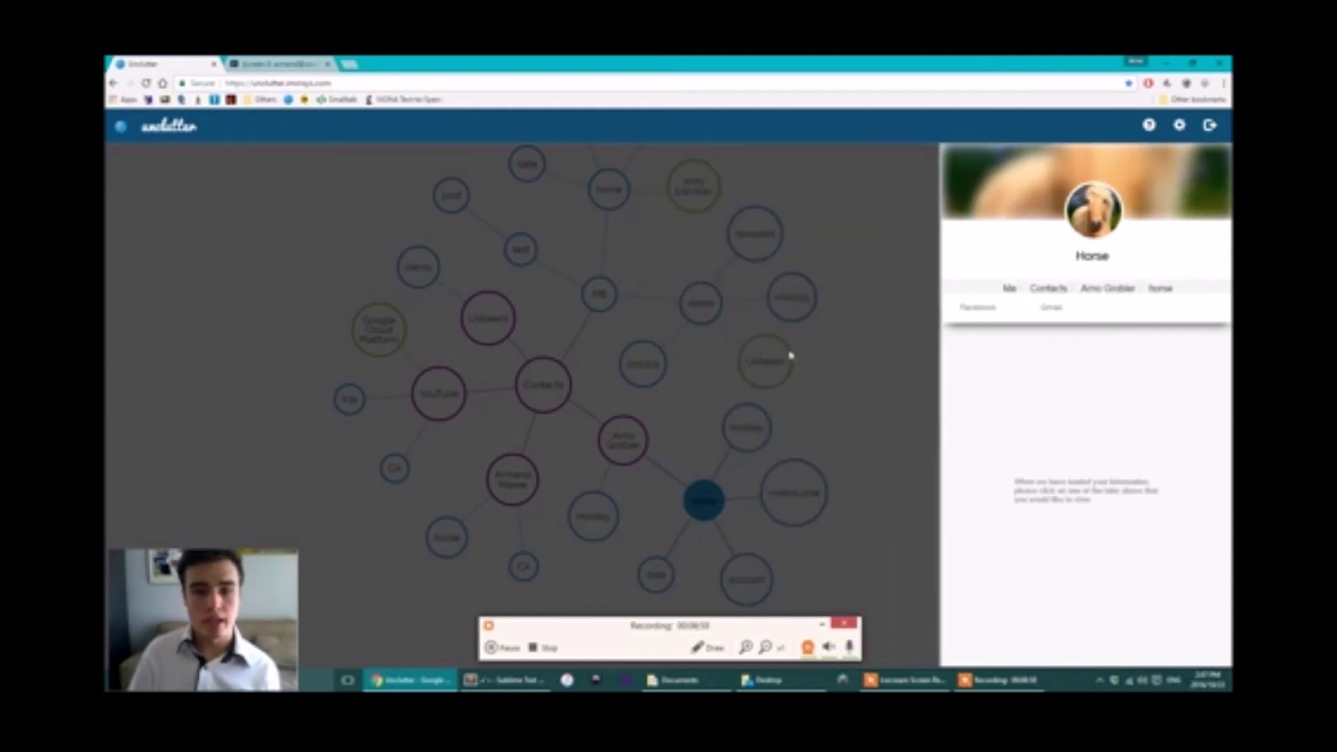
drag(940, 414, 666, 420)
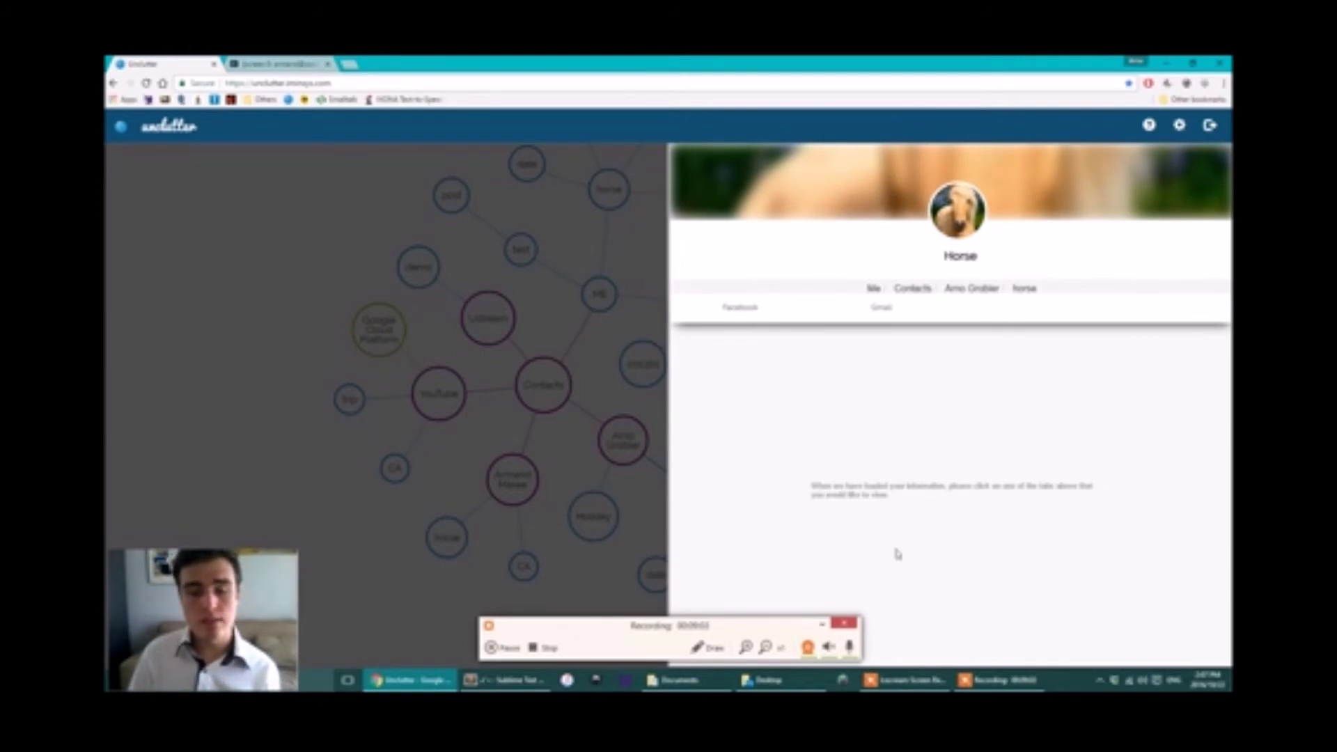
- View the horse bubble's Facebook posts and highlight the word "account" in the post "Testing my own account."
click(745, 307)
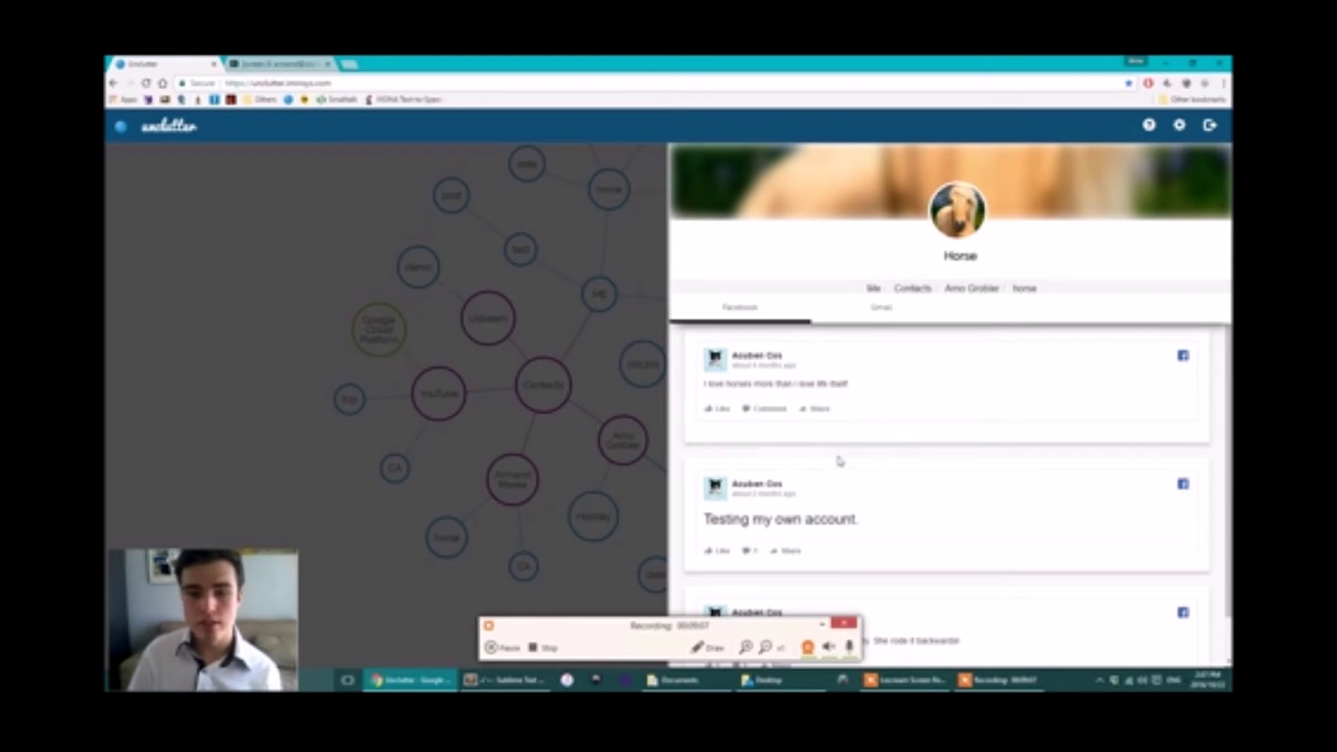
scroll(840, 460, down, 1)
scroll(839, 460, up, 1)
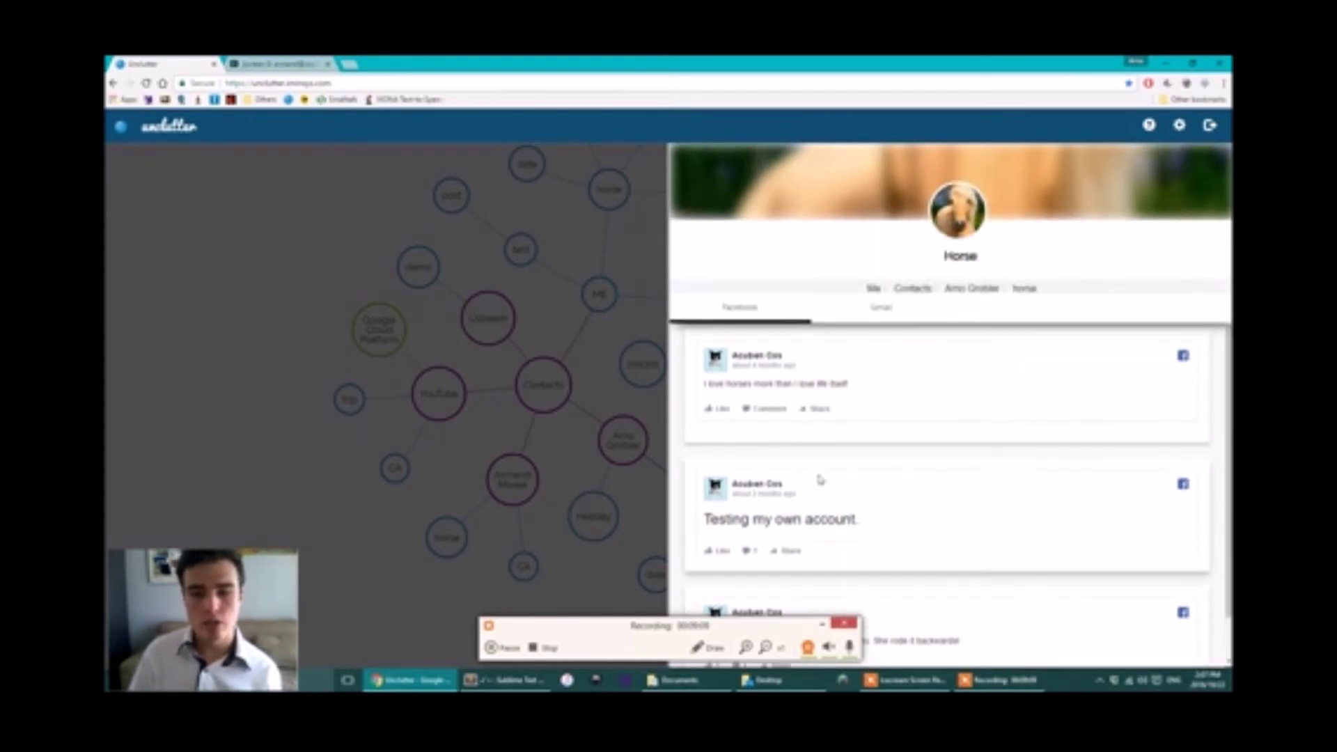
drag(751, 627, 533, 636)
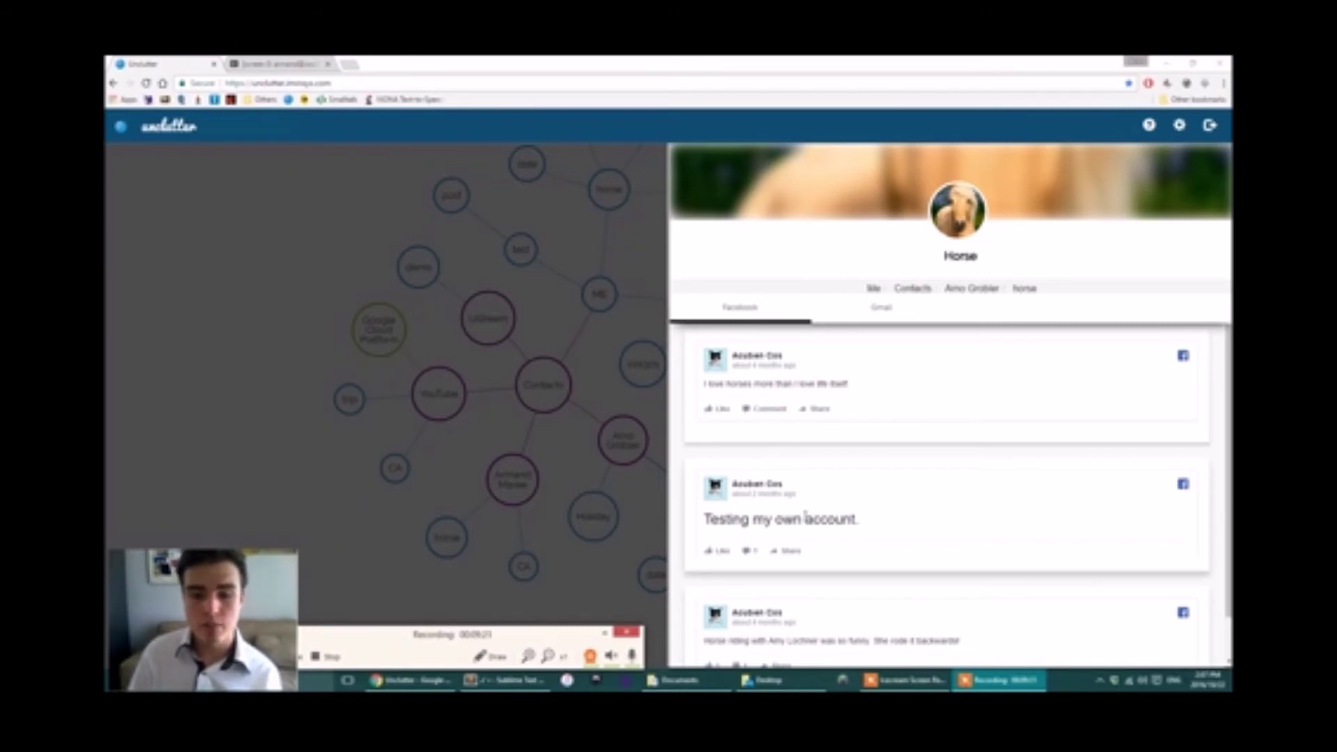
click(857, 519)
drag(857, 519, 806, 518)
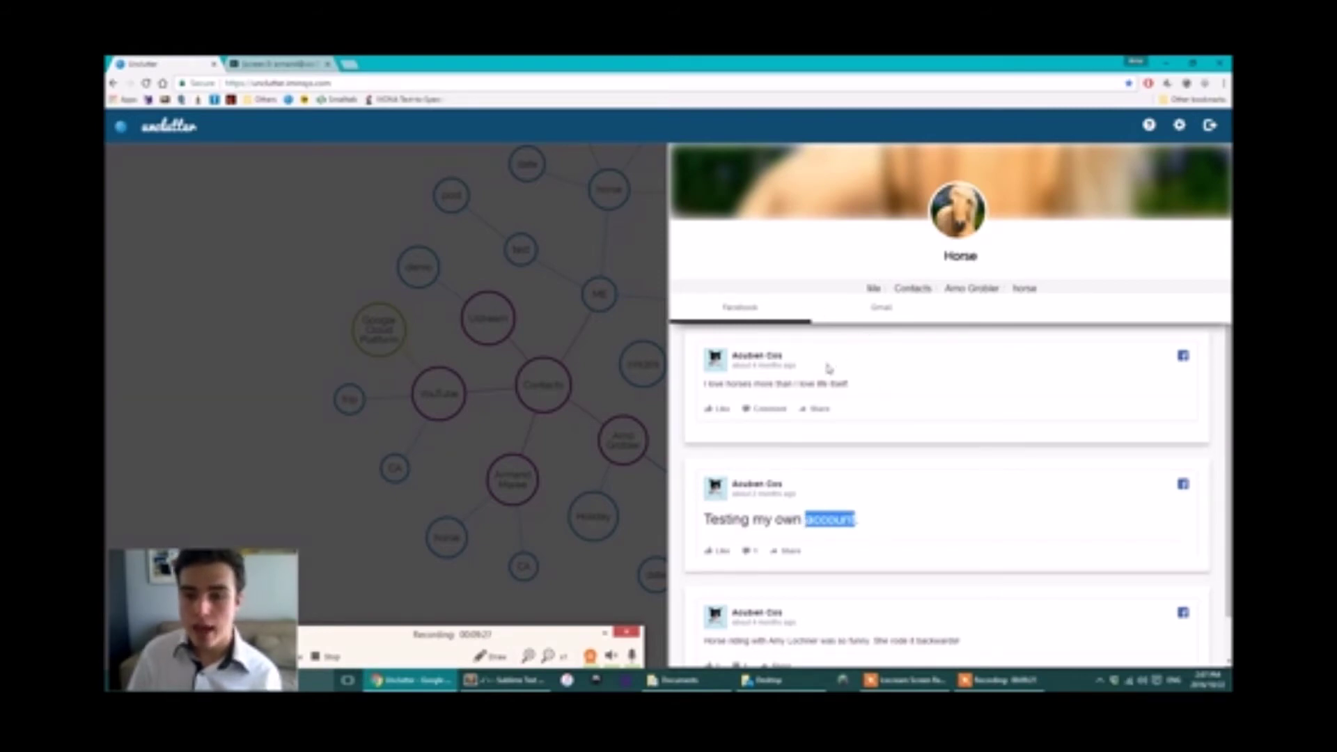
click(812, 382)
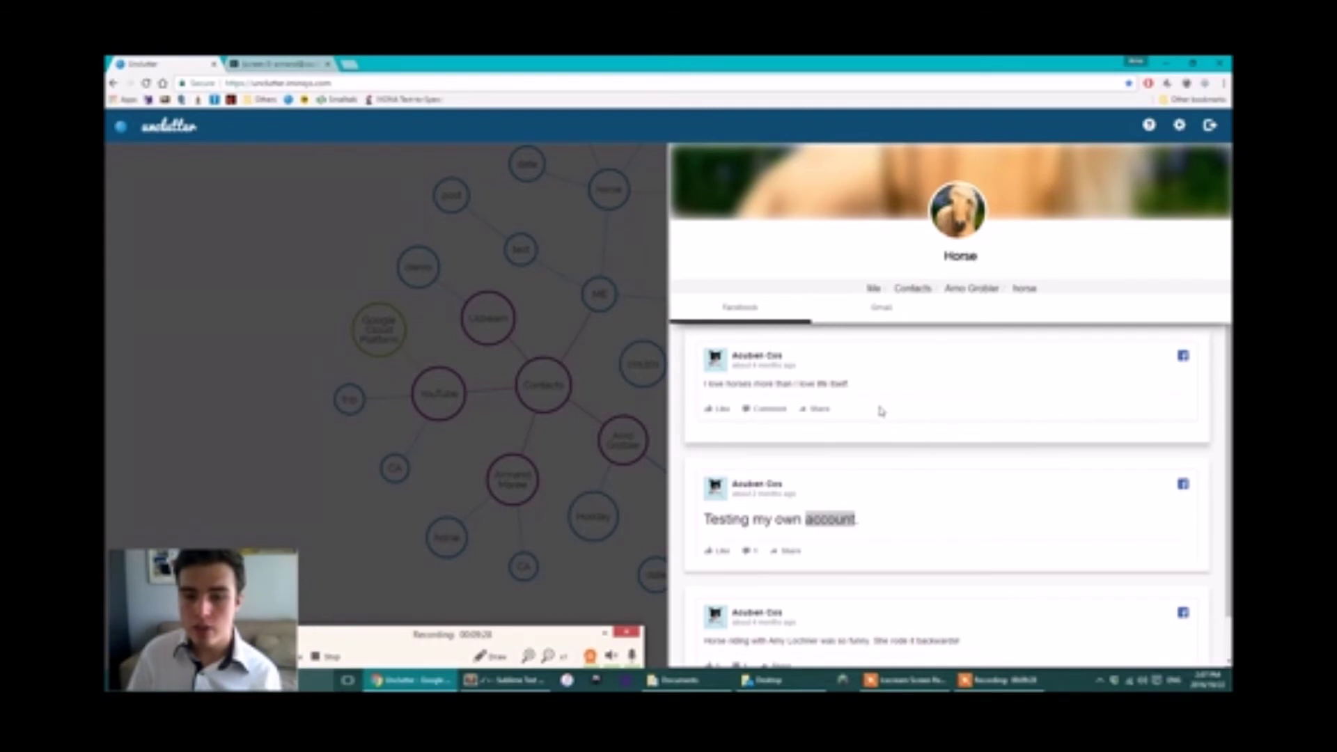
- Examine the horse bubble's Gmail messages, highlighting "Nandos" in the first one, and return to its Facebook posts
click(884, 308)
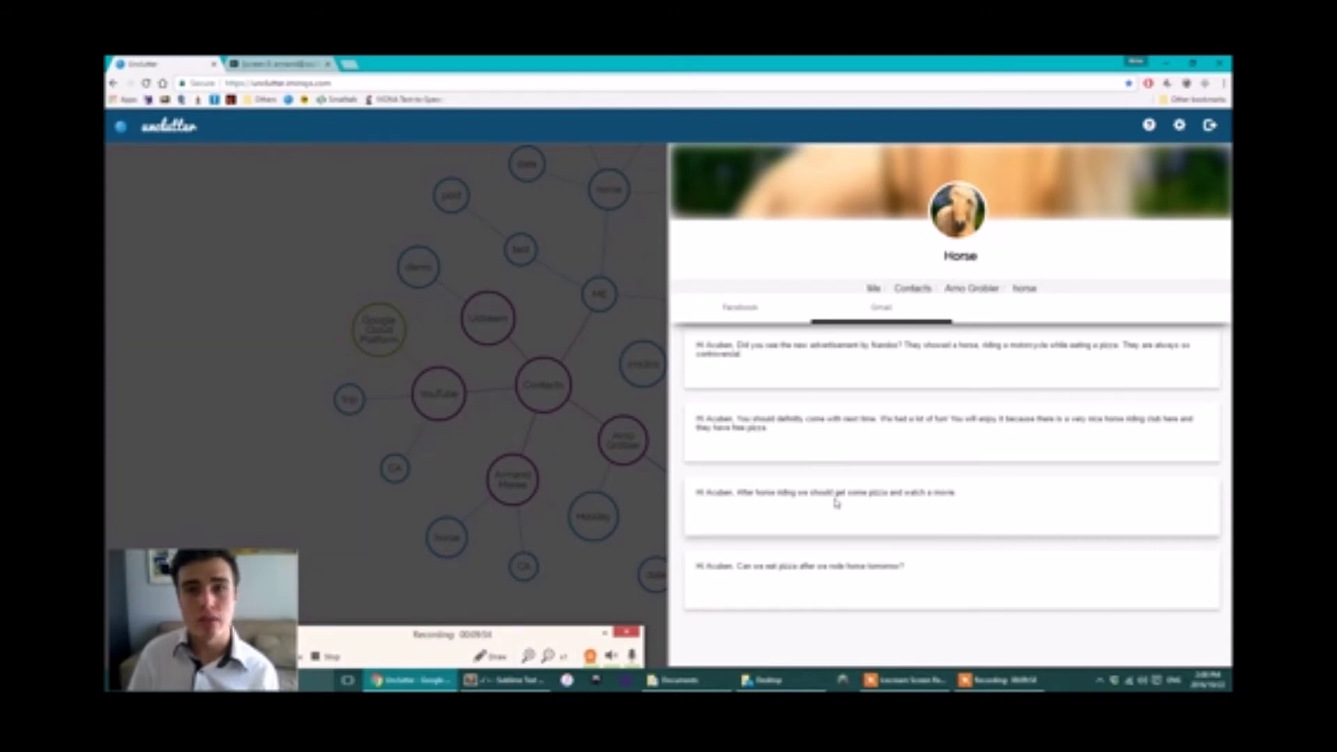
double_click(882, 343)
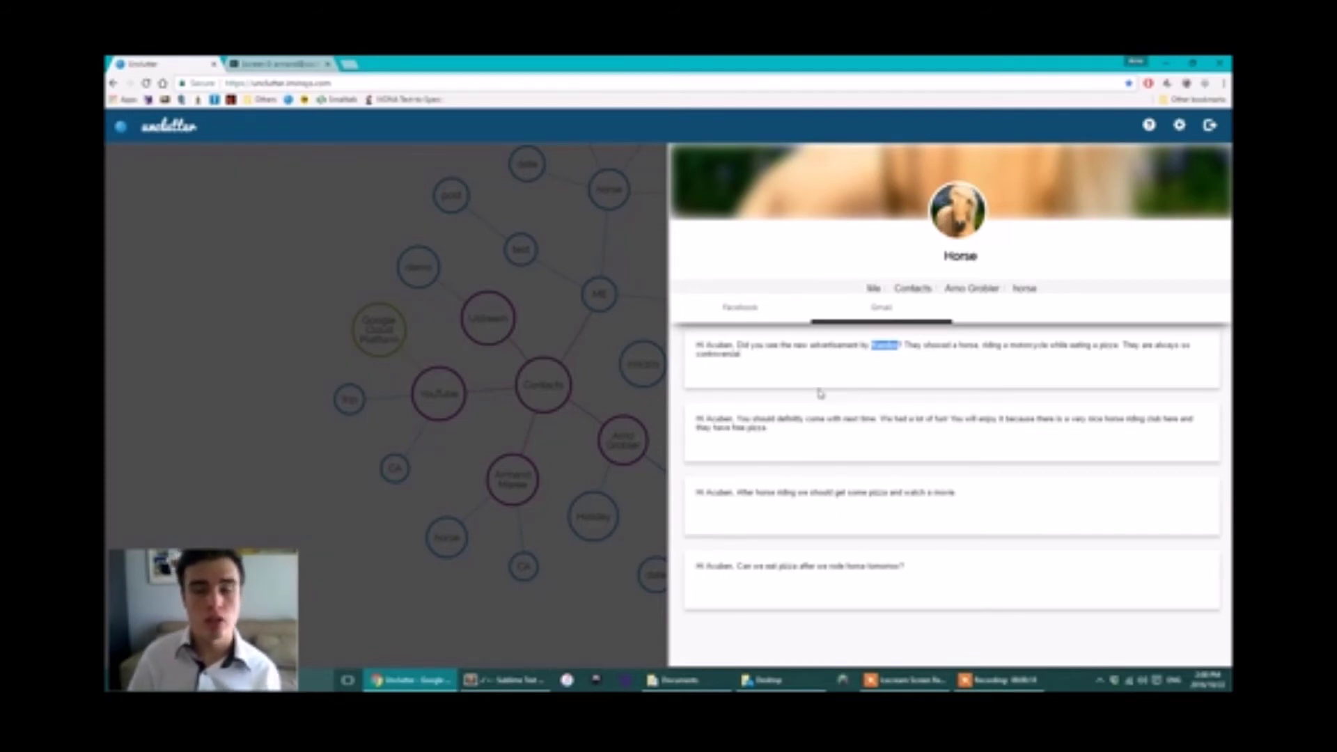
click(769, 312)
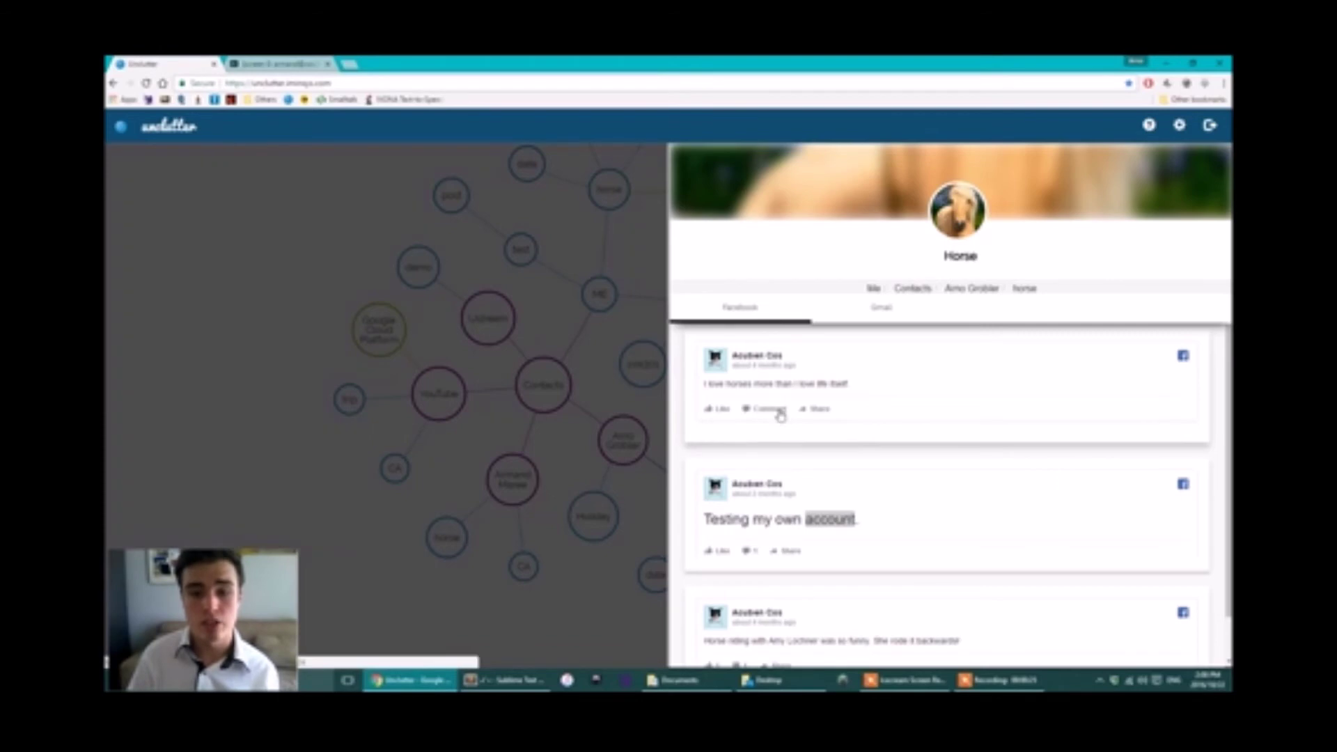
scroll(785, 482, down, 2)
scroll(782, 481, up, 2)
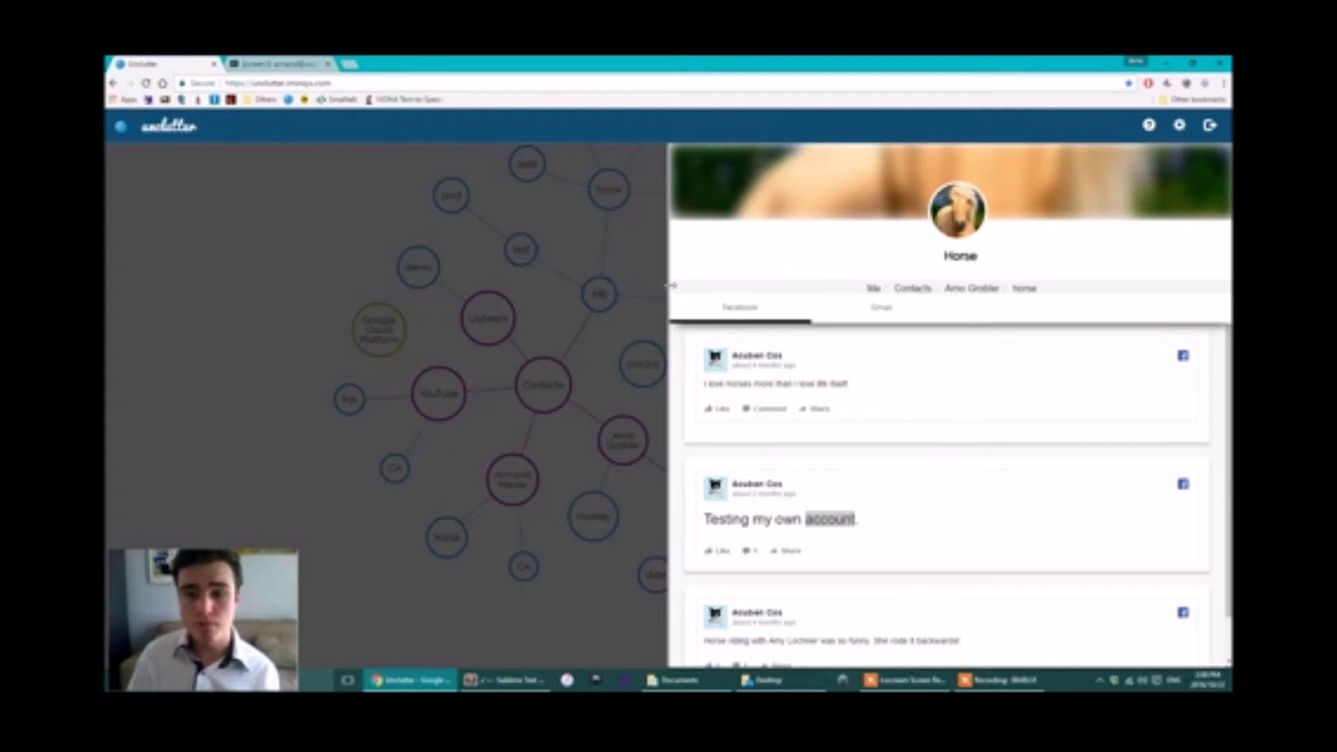
- Narrow the Horse side panel and close it to return to the bubble map
click(671, 286)
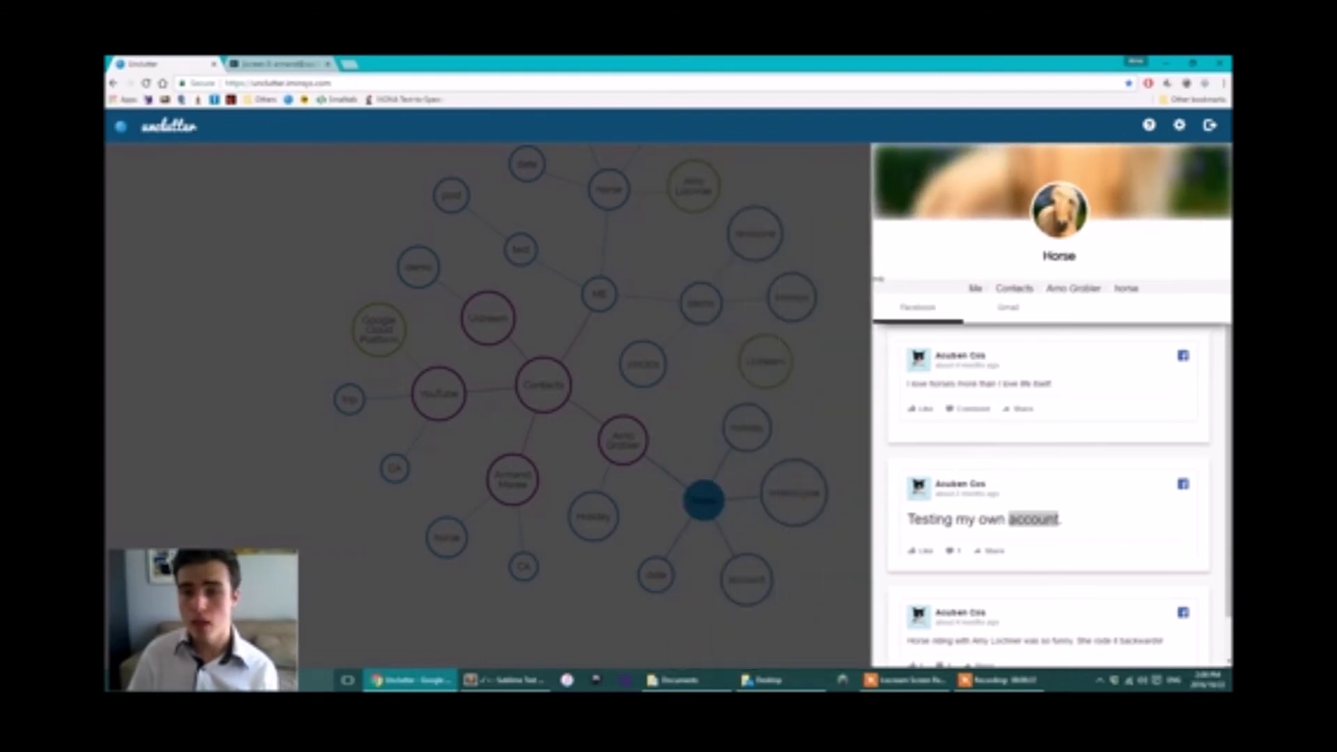
click(389, 263)
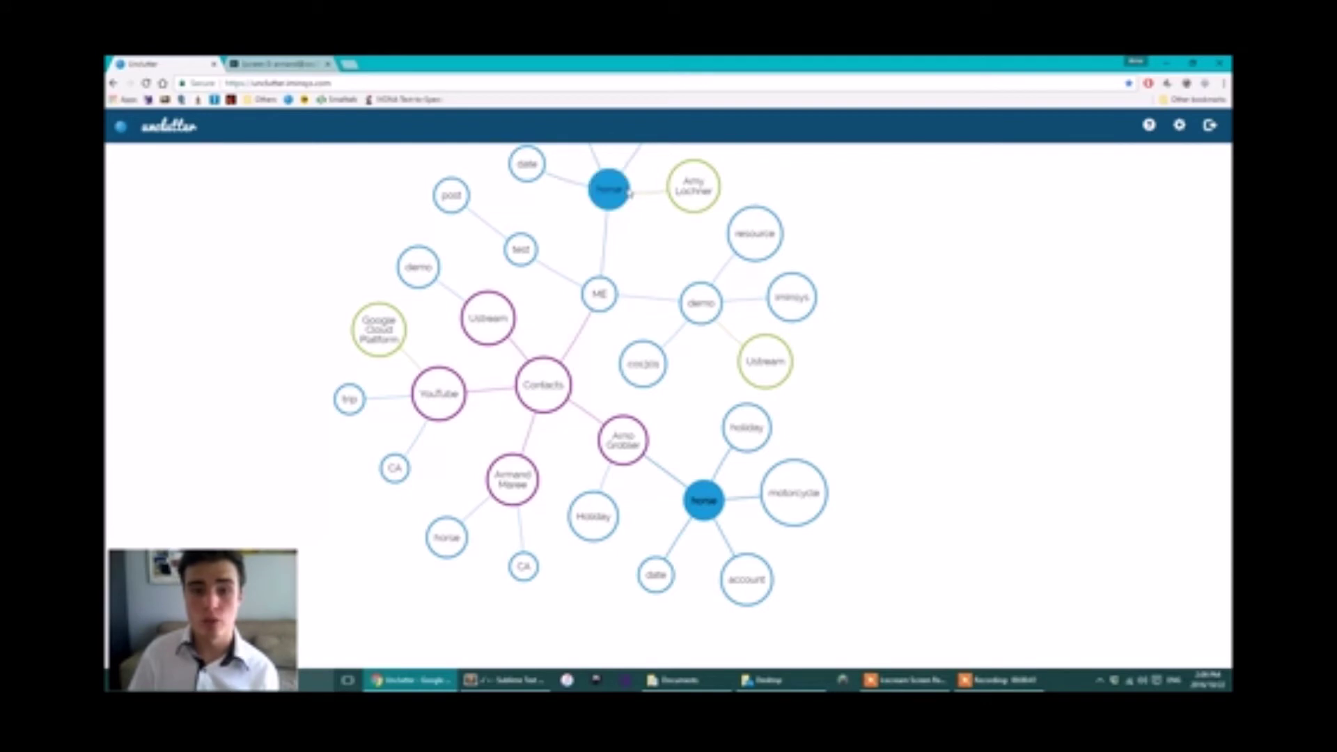
- Reposition the horse bubble attached directly to ME and refresh it
drag(624, 193, 653, 211)
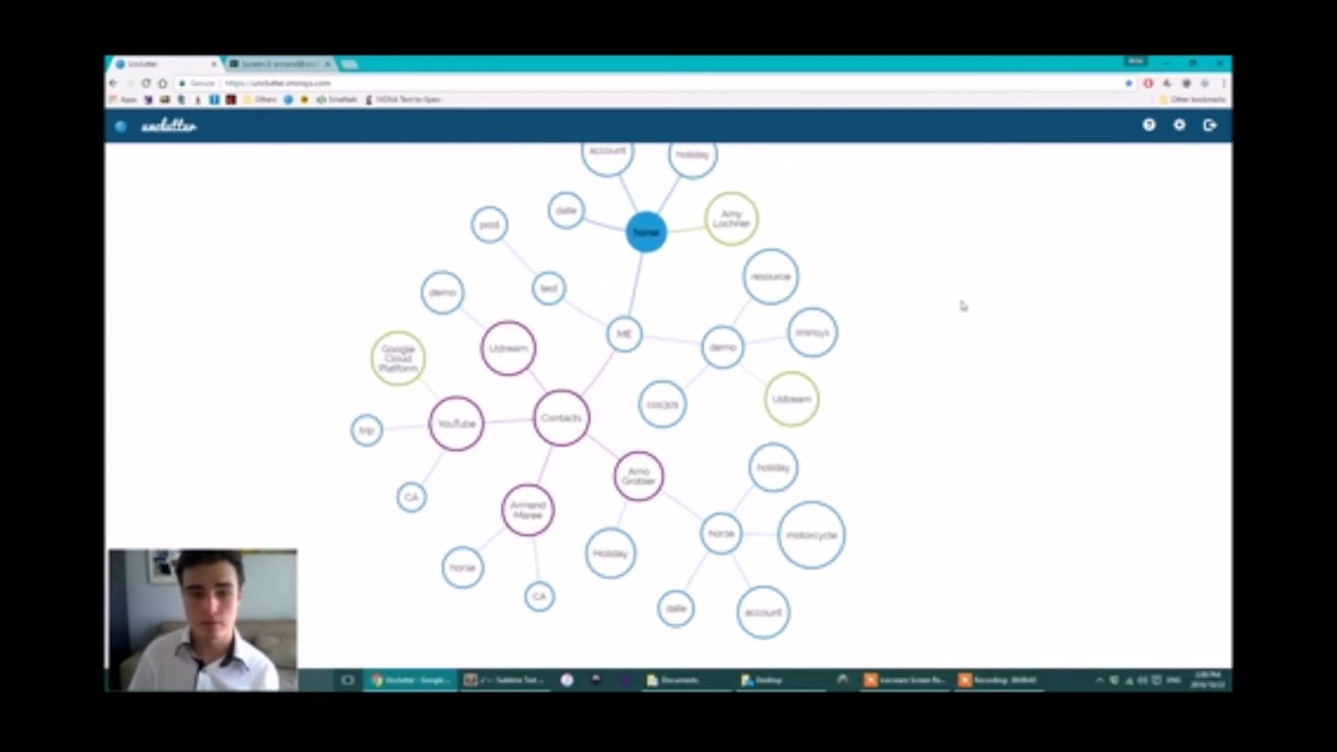
drag(958, 335, 895, 304)
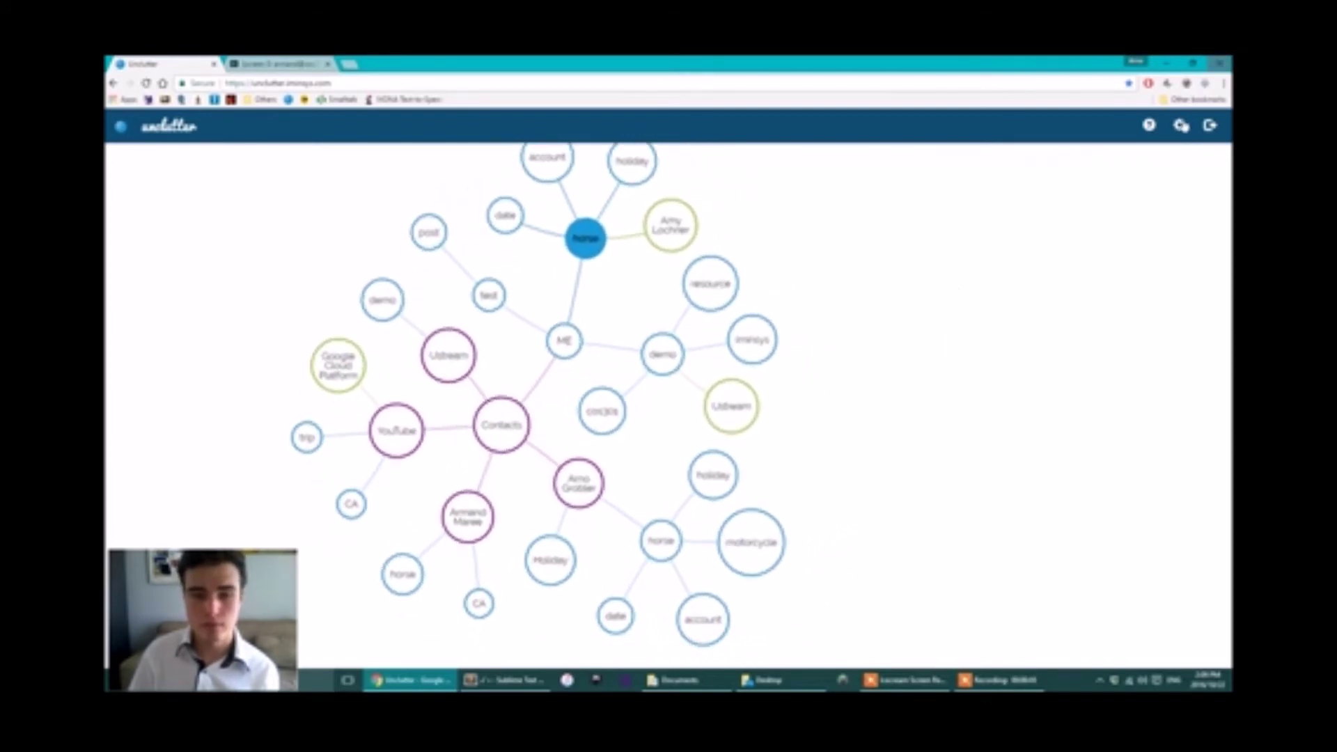
right_click(588, 238)
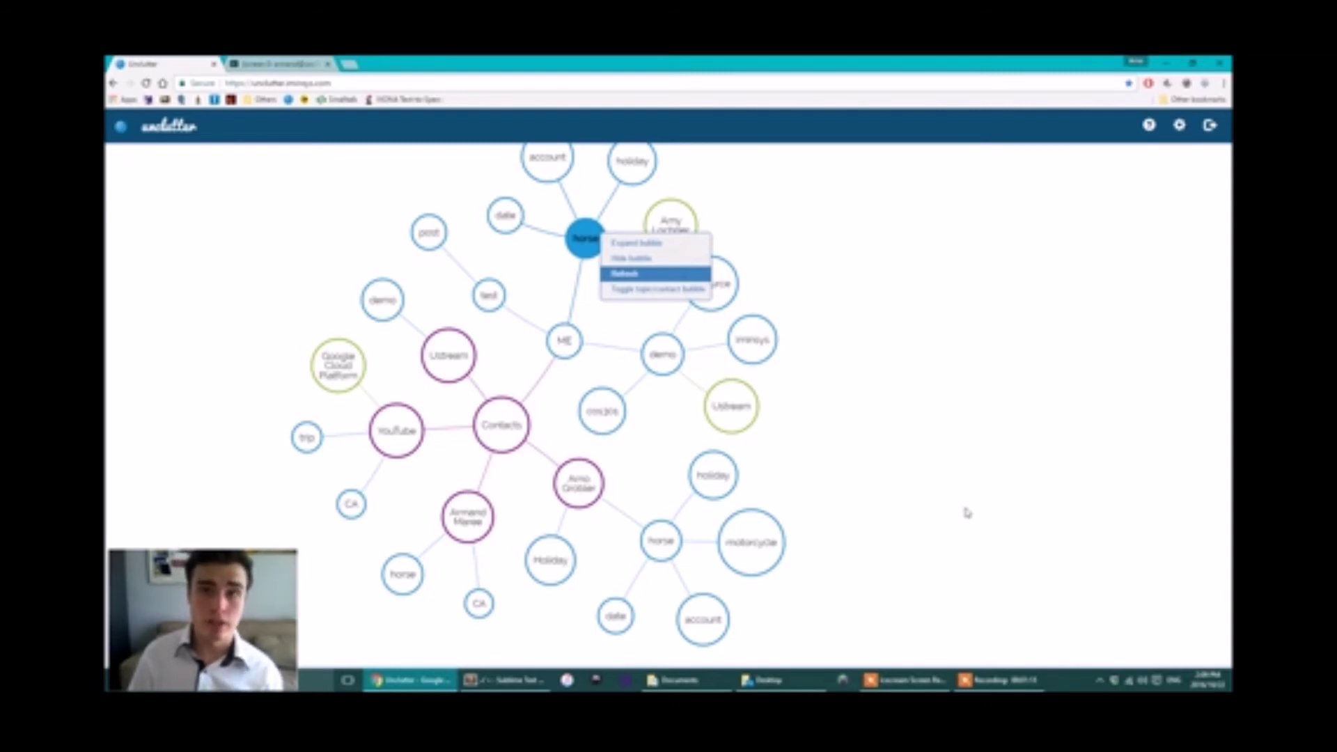
click(661, 274)
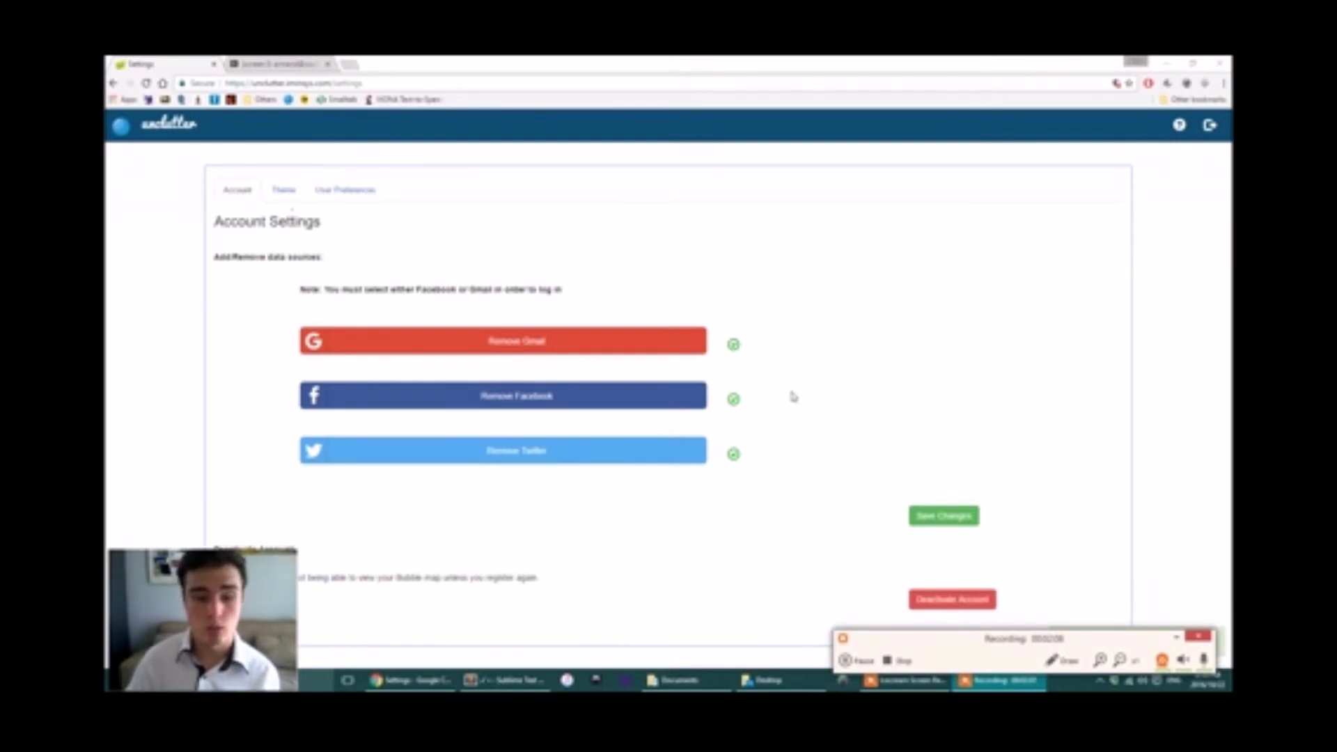
- Review the Gmail, Facebook and Twitter data sources and the account deactivation option in the account settings
click(365, 395)
click(366, 450)
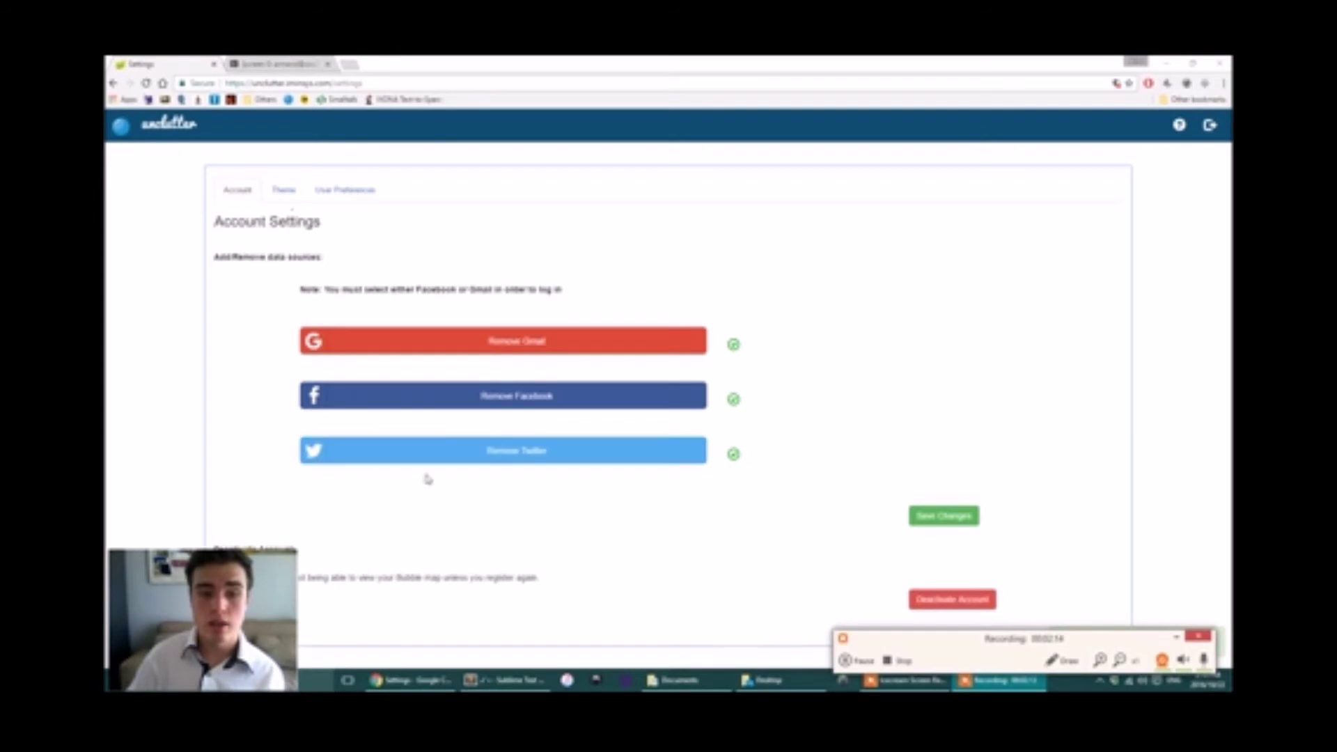
click(586, 348)
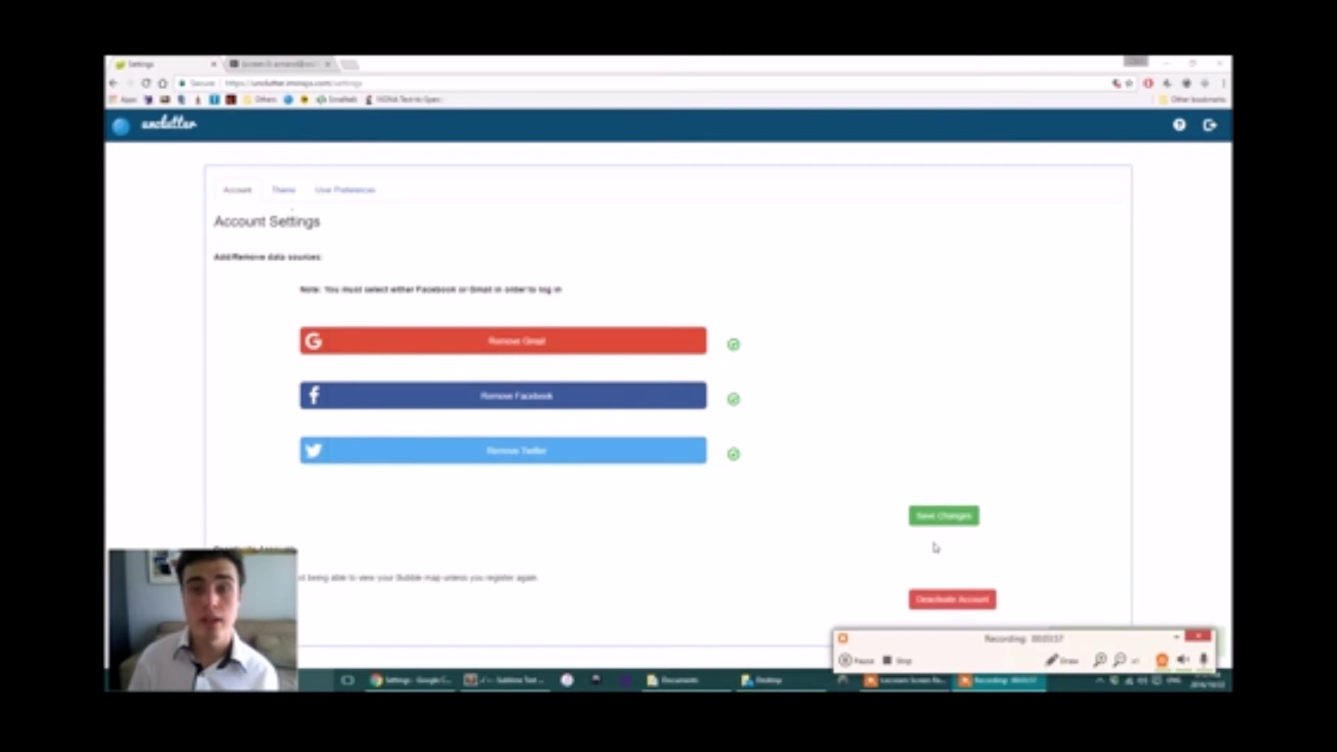
drag(184, 633, 186, 402)
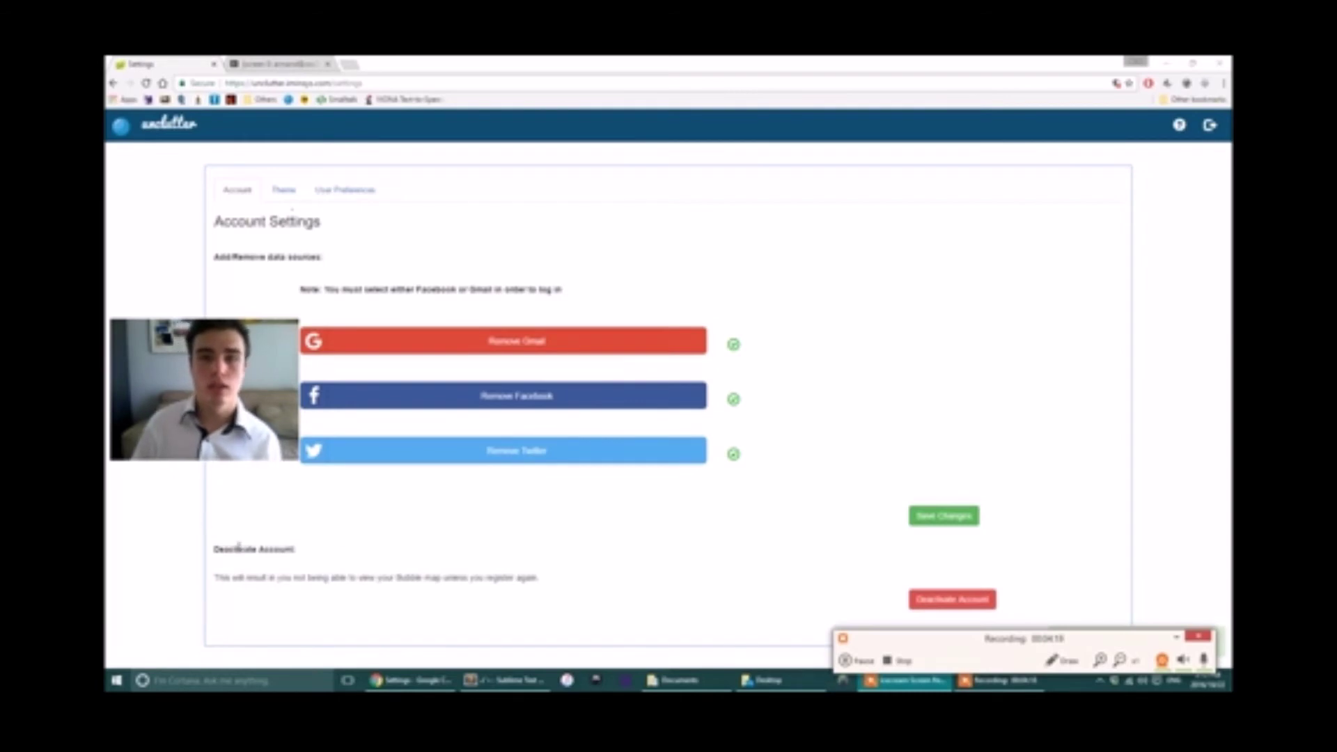
drag(218, 363, 218, 564)
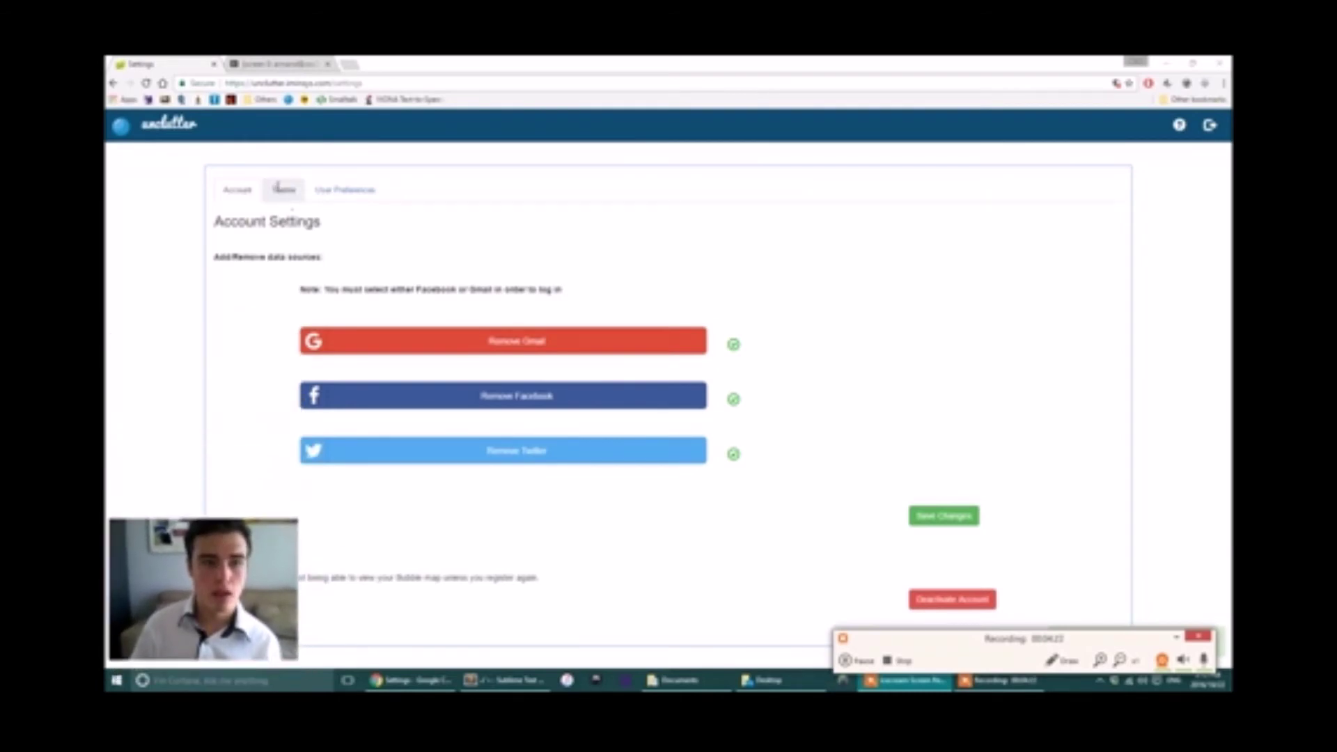
- Set the navigation bar colour to green in the theme settings
click(284, 190)
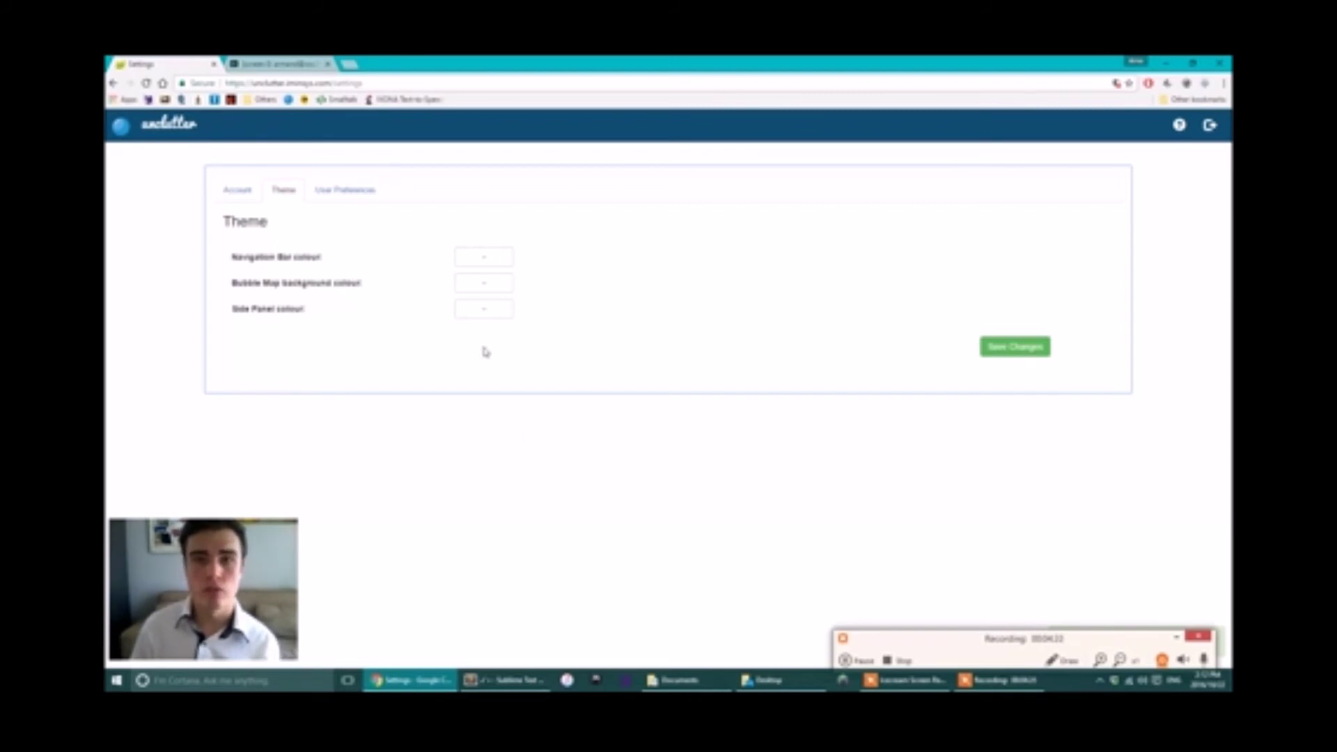
click(489, 265)
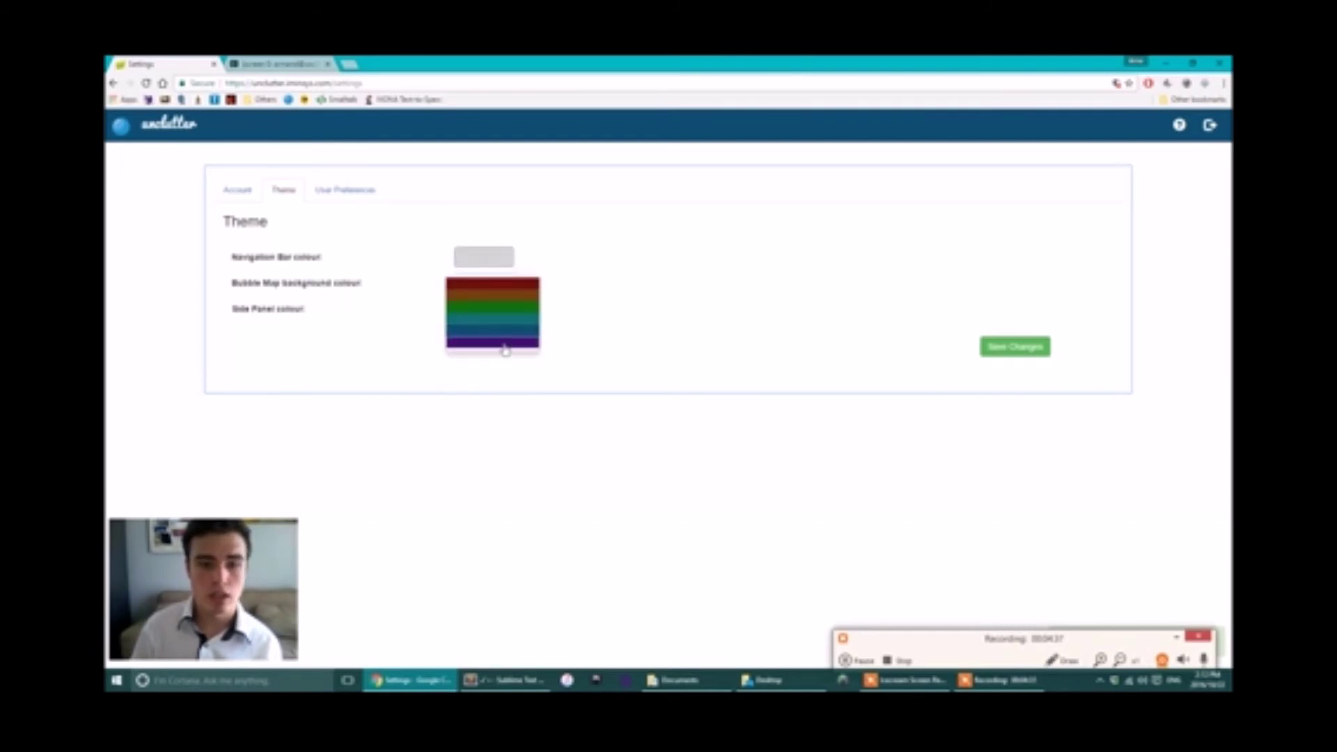
click(507, 319)
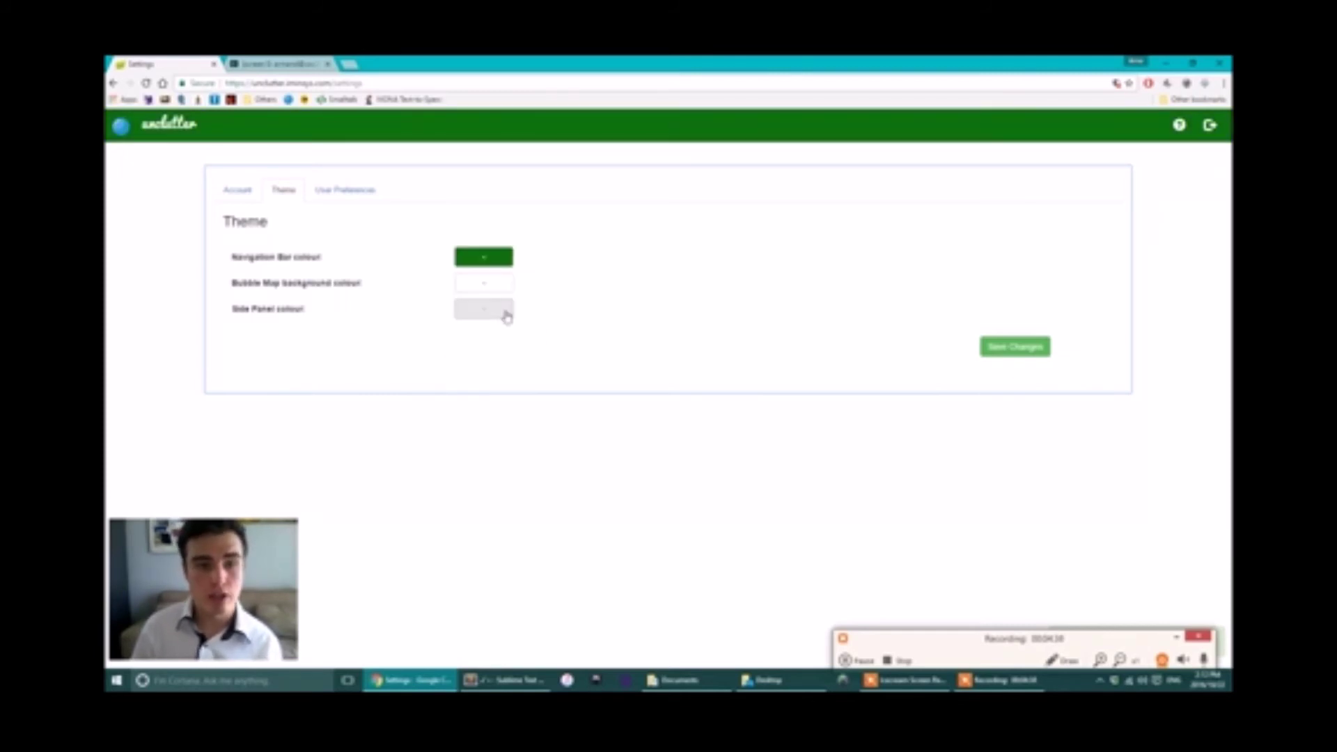
- Set both the bubble map background colour and the side panel colour to black
click(485, 283)
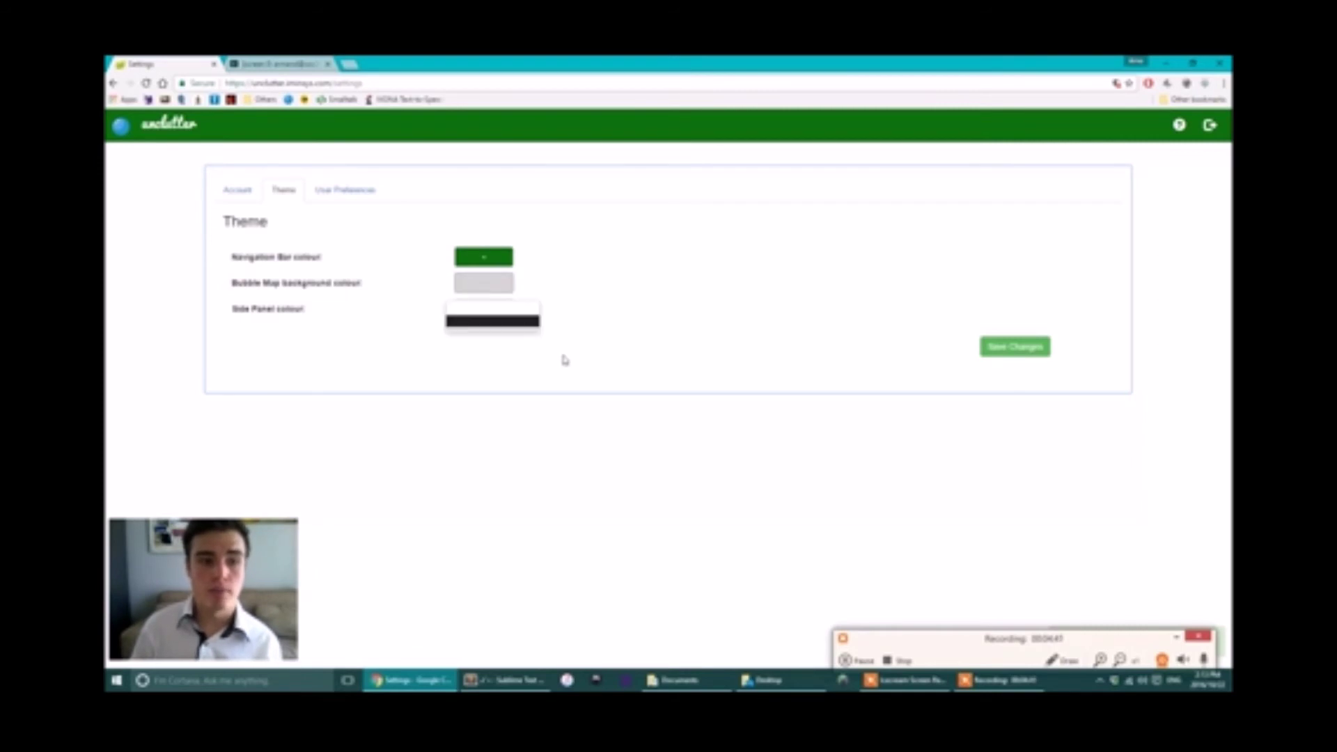
click(509, 324)
click(500, 310)
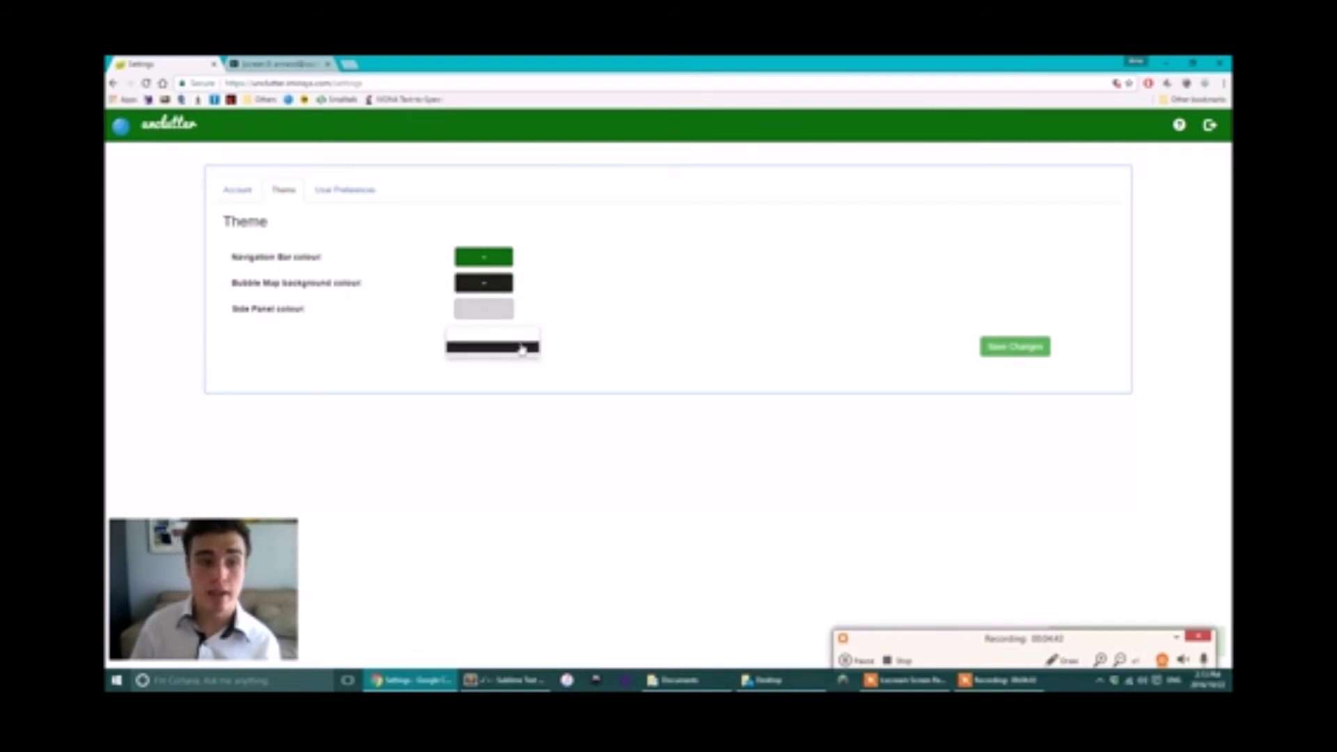
click(515, 348)
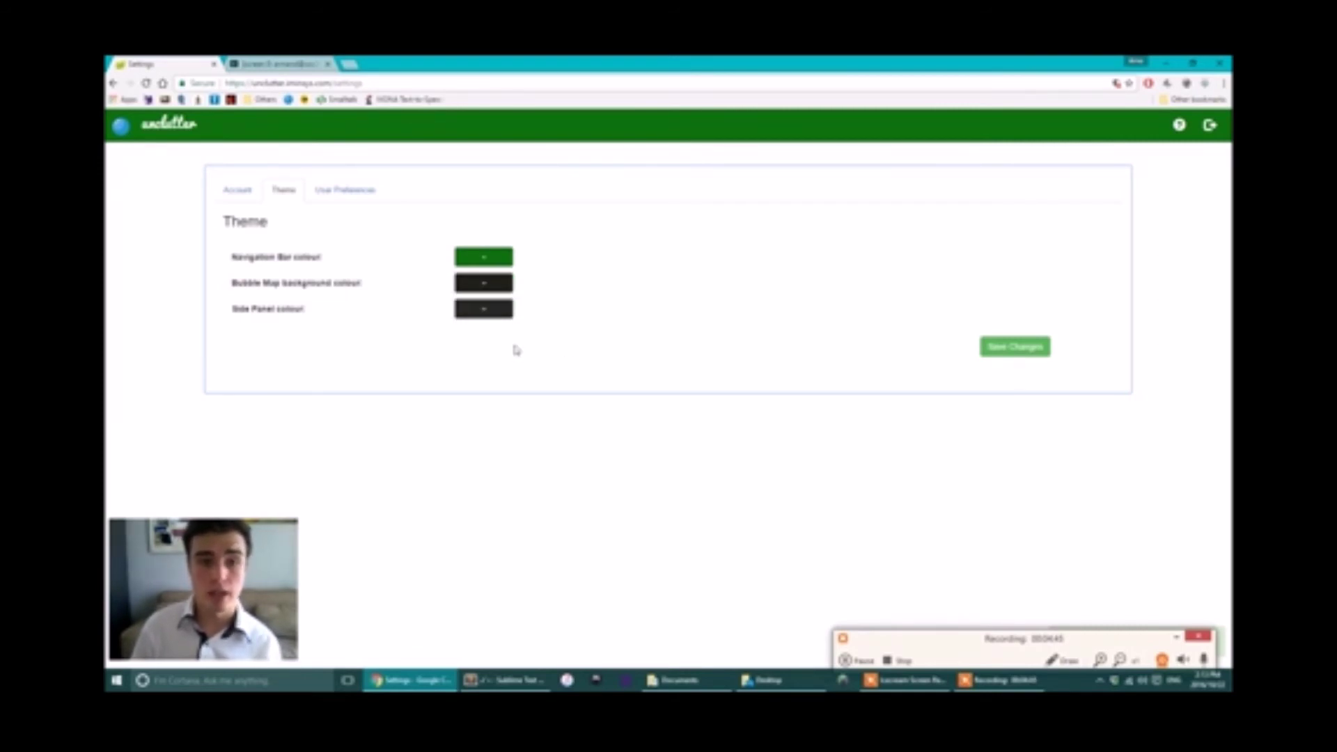
- Save the green and black theme colours, moving the recording window aside to reveal the save status
click(995, 346)
drag(963, 635, 738, 640)
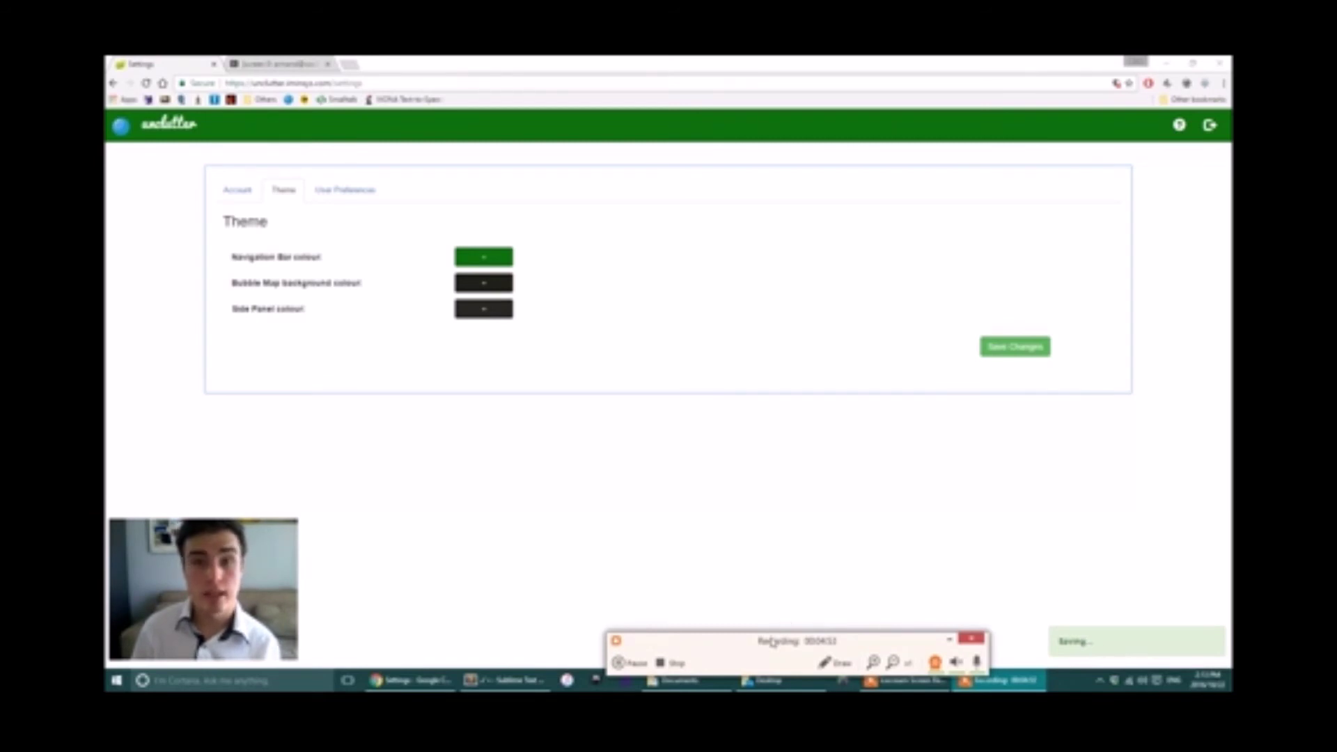
drag(772, 647, 1008, 627)
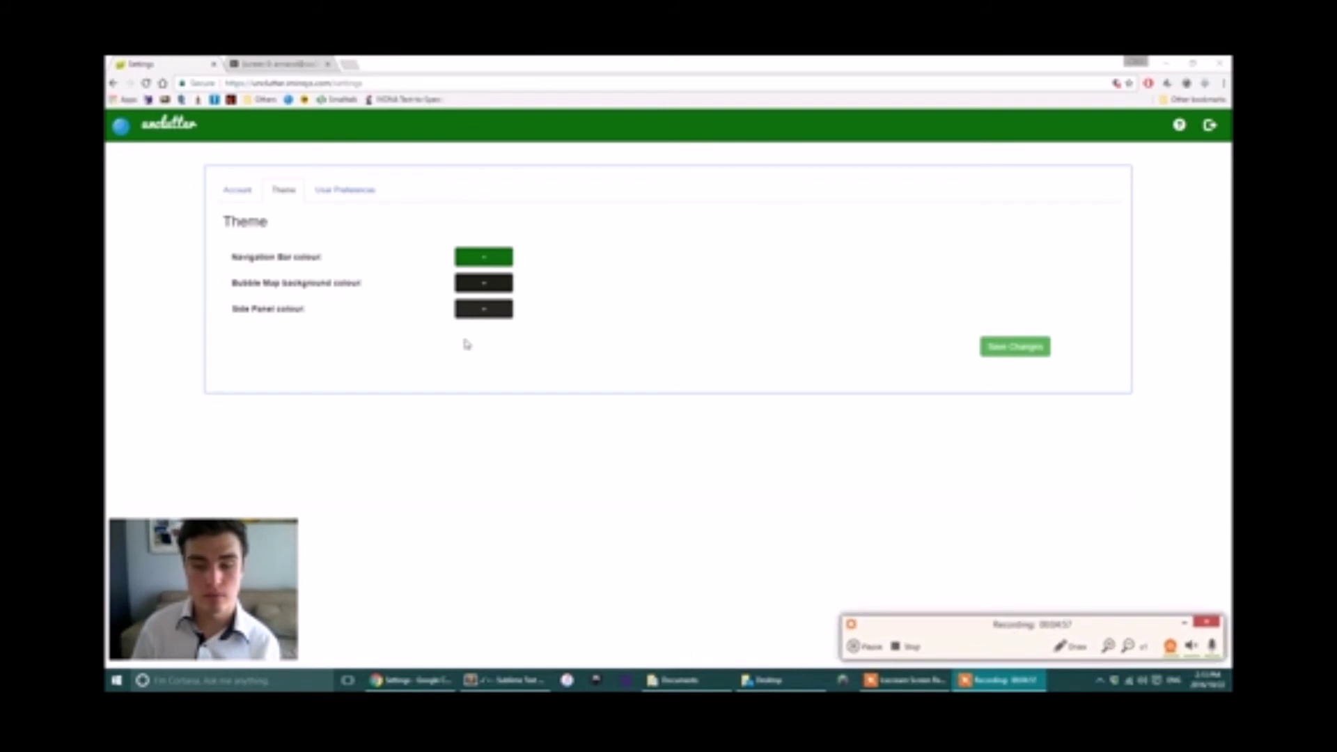
- Review the user preferences for default branch factor, default depth factor and reloading the graph after every refresh
click(360, 203)
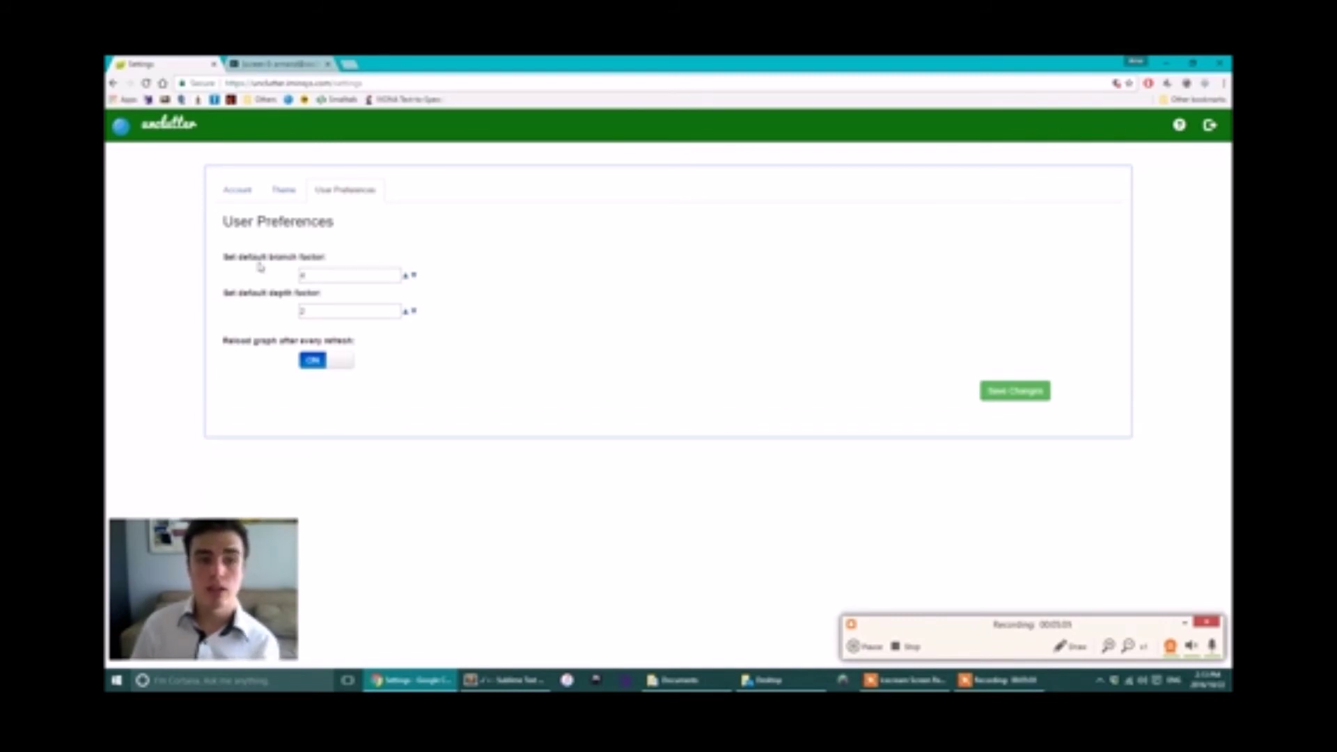
mouse_move(278, 293)
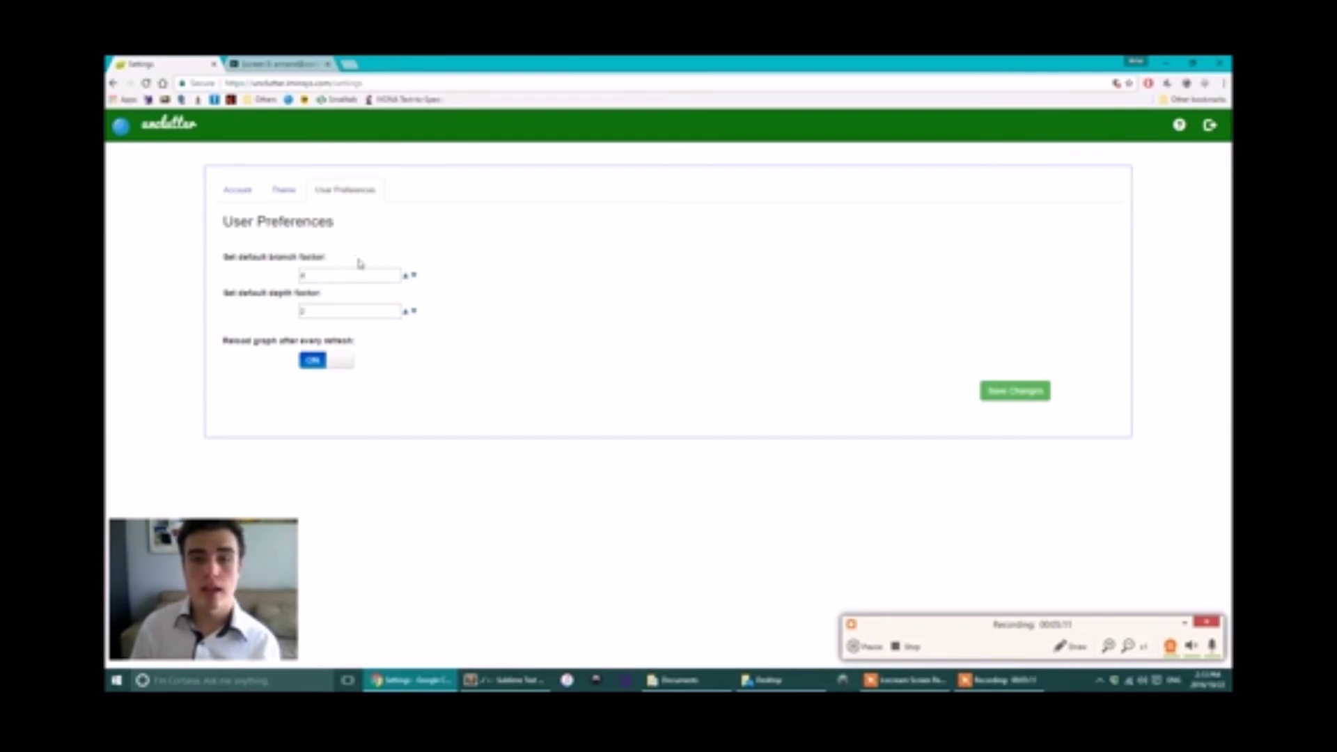
mouse_move(361, 264)
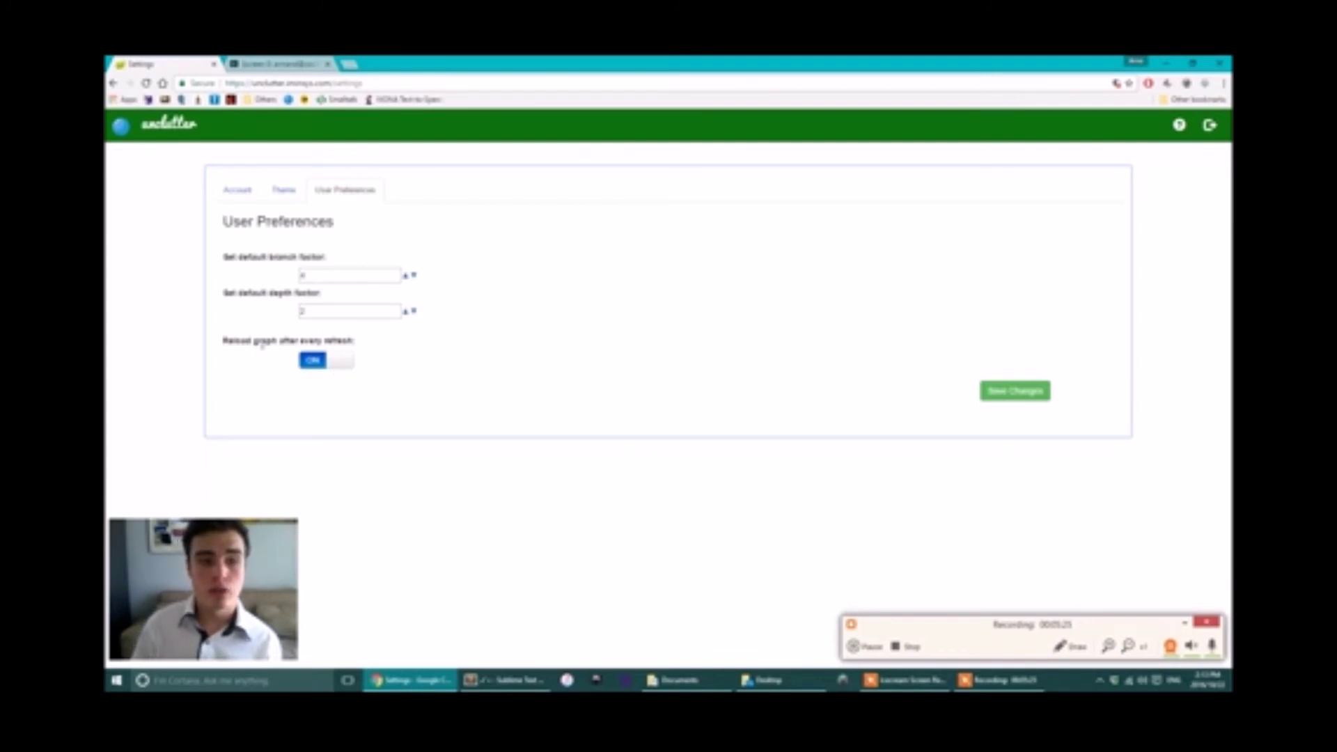
mouse_move(266, 343)
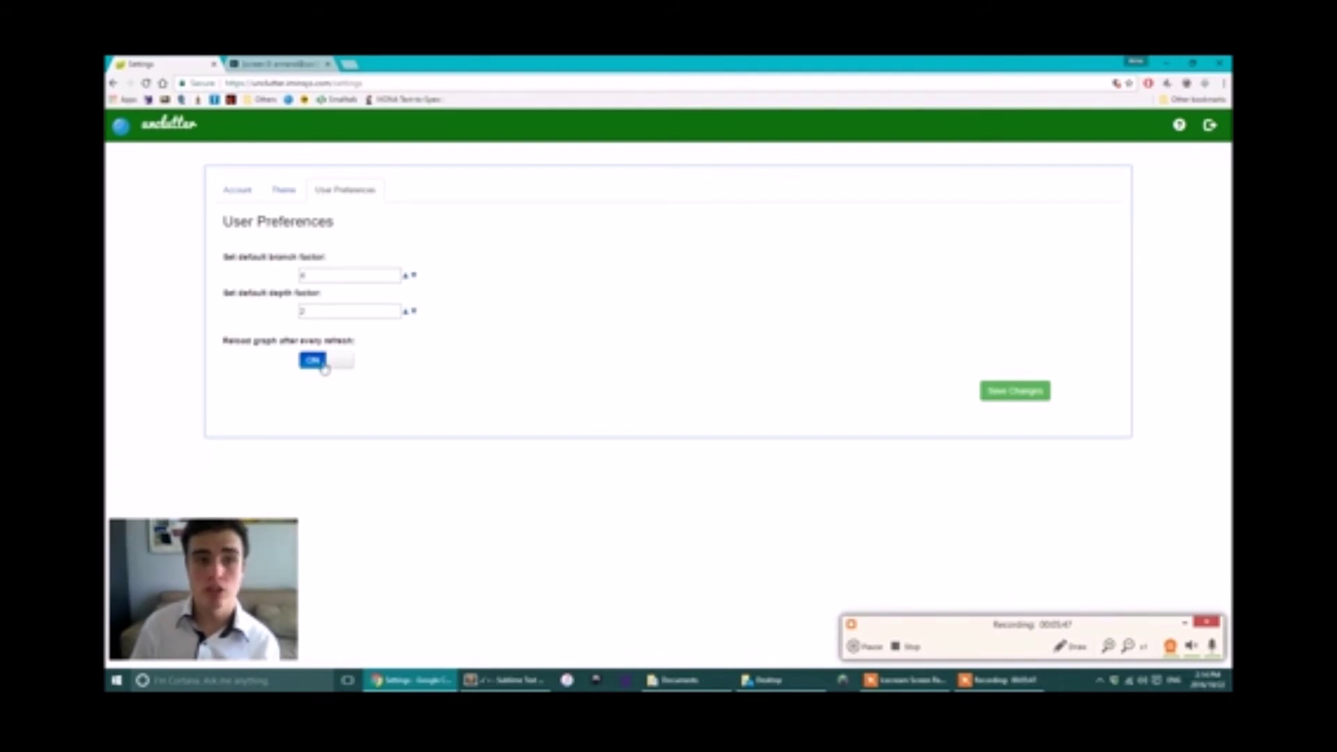
- Return to the bubble map and spread the overlapping YouTube and contact bubbles apart
click(125, 135)
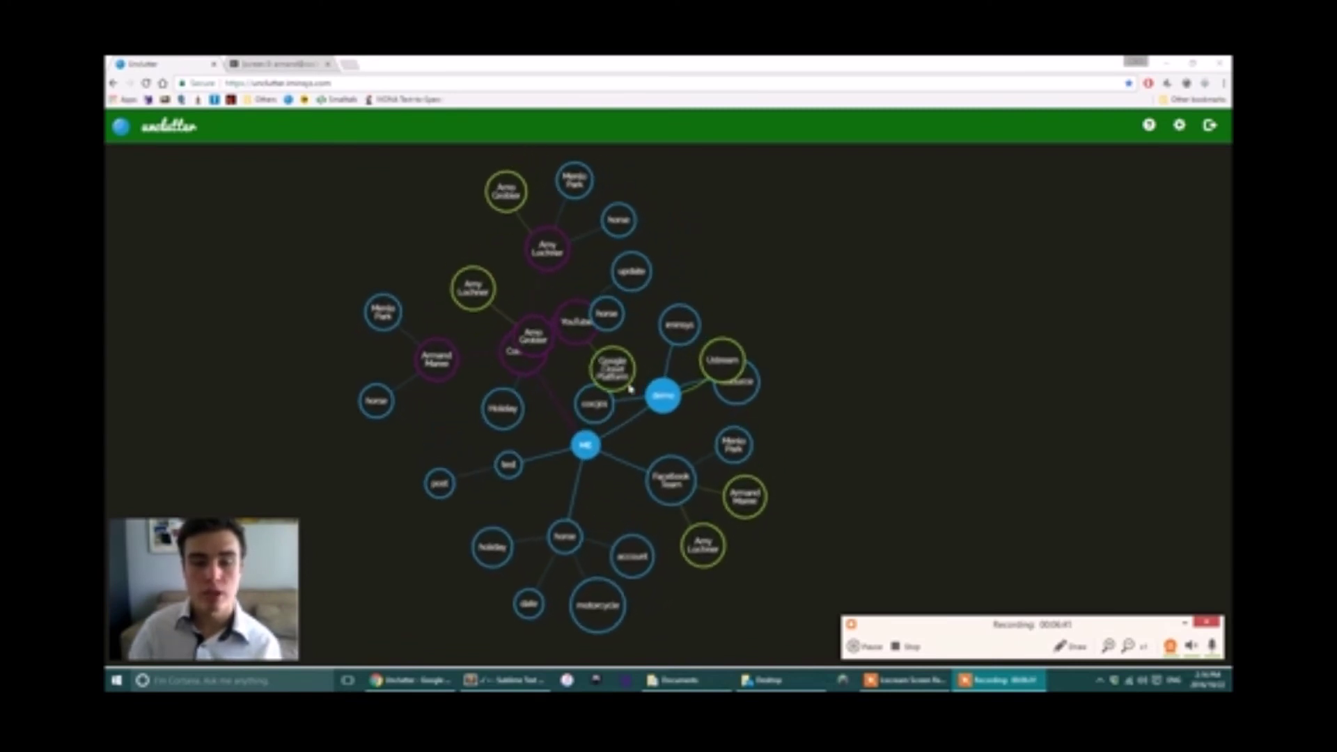
click(651, 339)
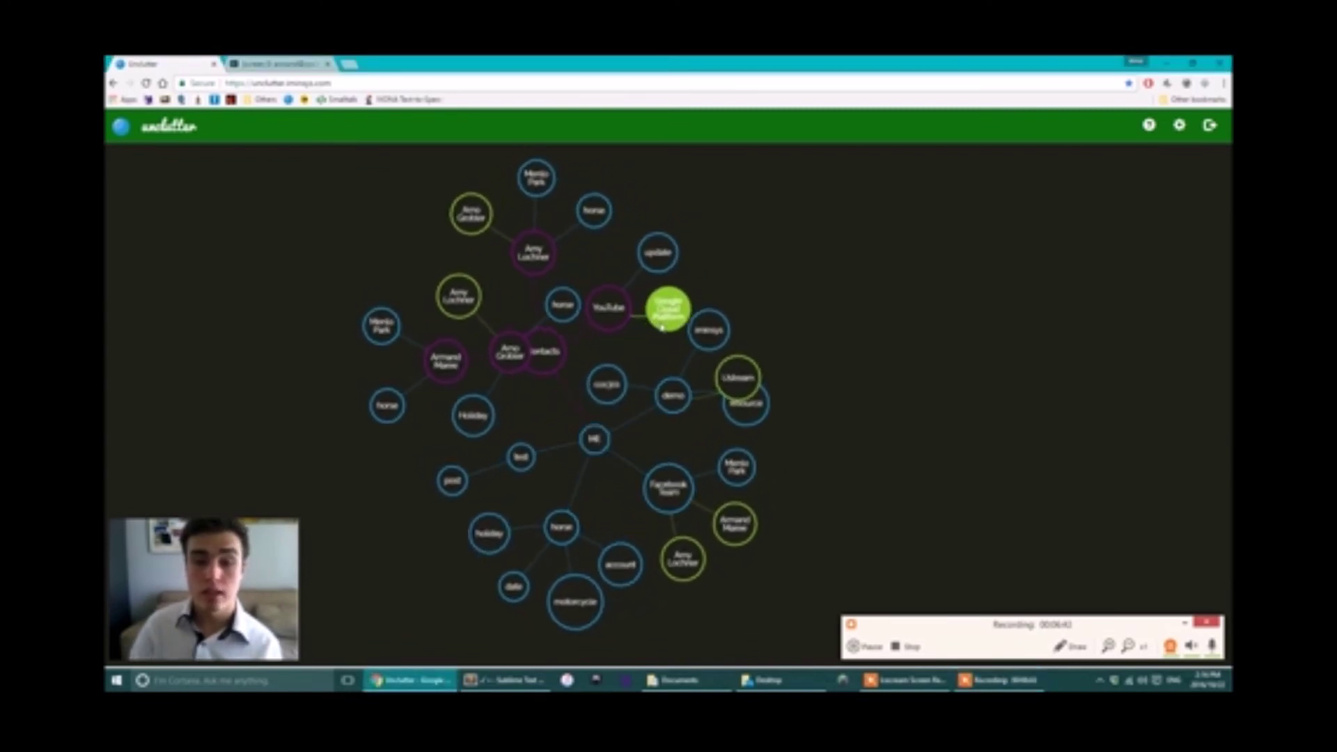
drag(447, 284, 398, 469)
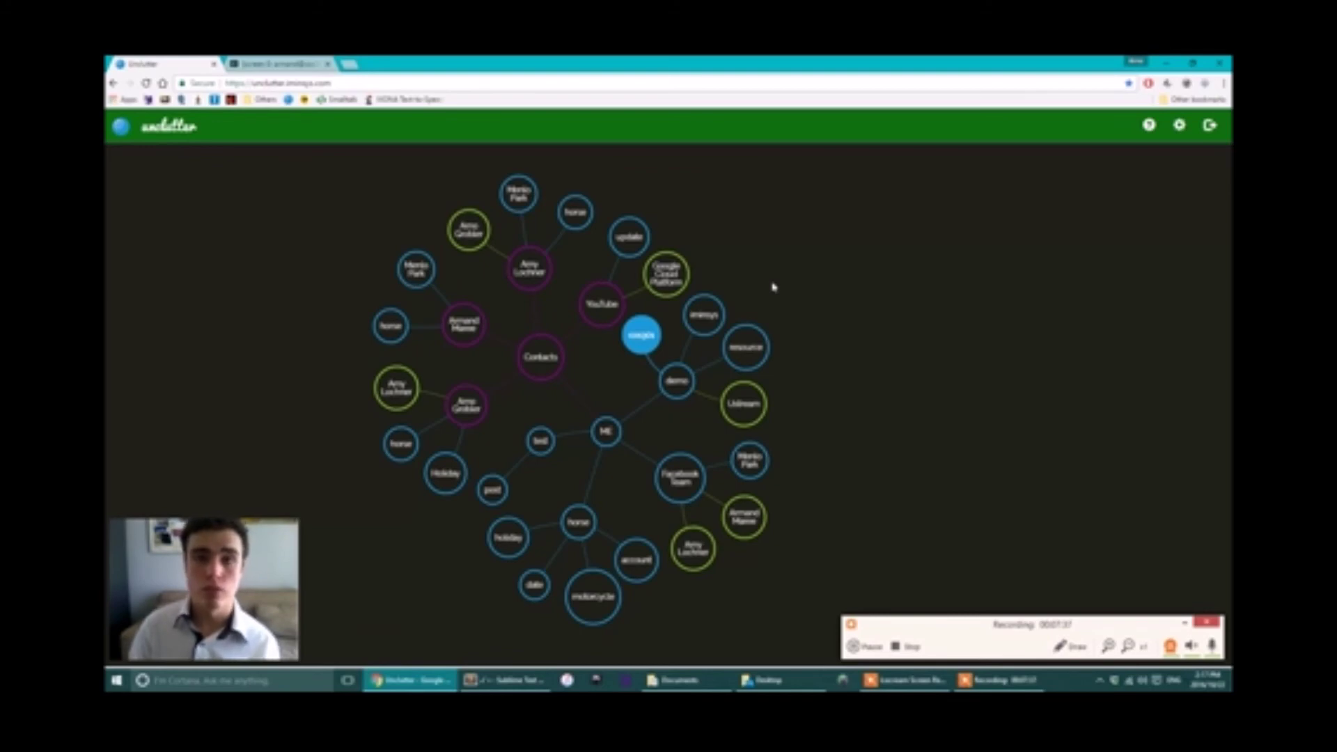
- Reload the bubble map page, then shift the map and adjust the bubbles around demo
click(145, 84)
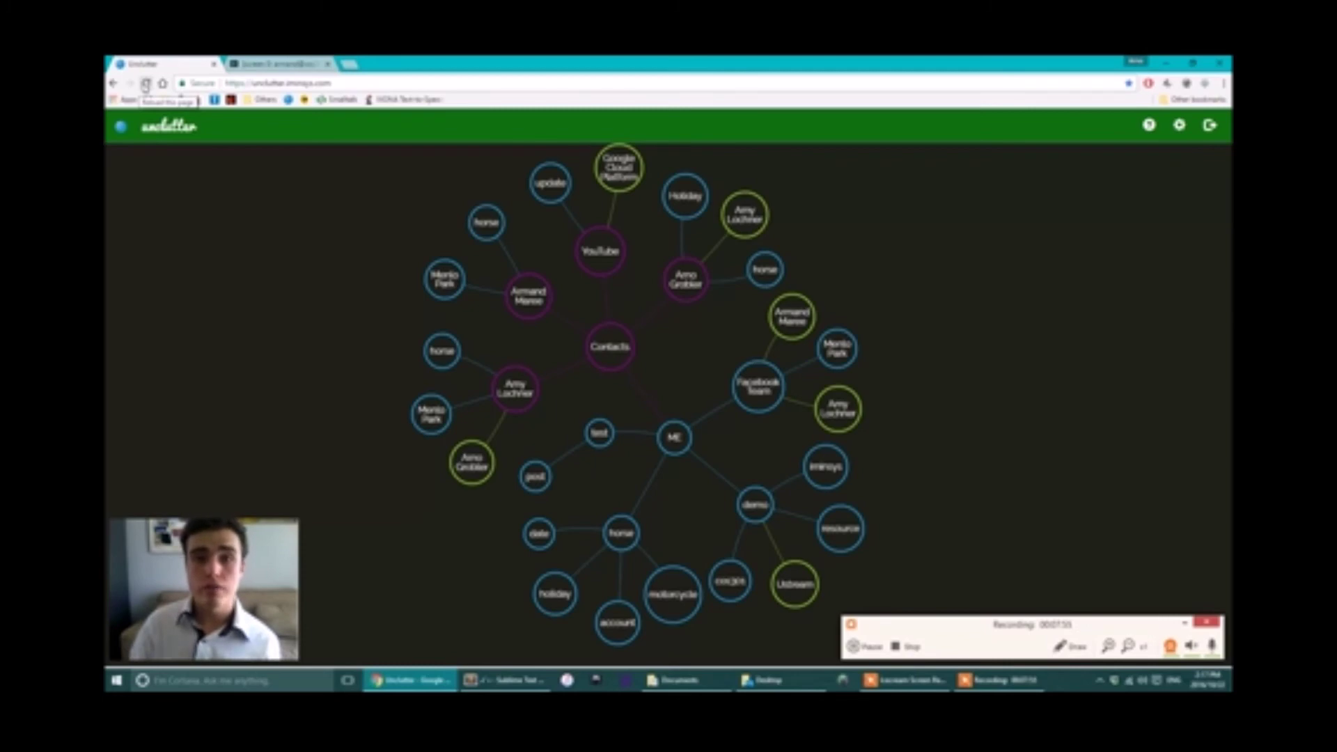
click(146, 83)
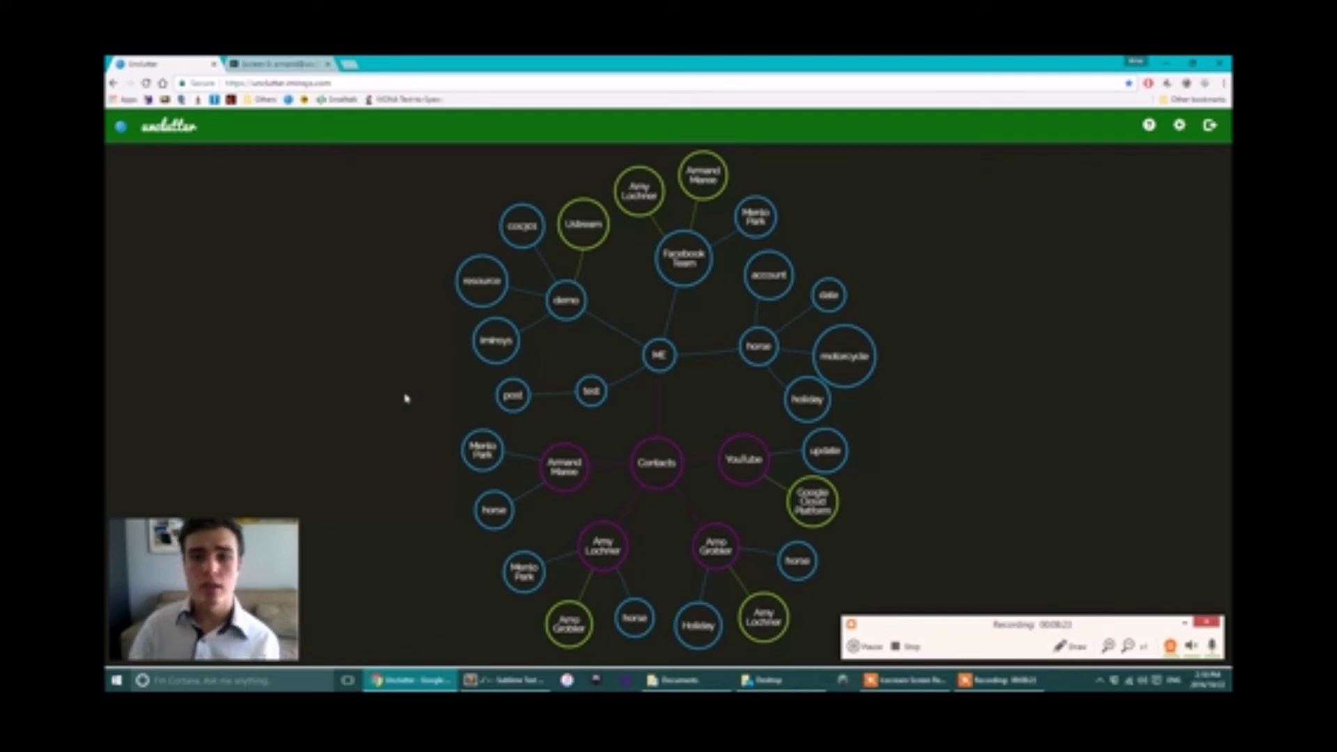
drag(407, 398, 362, 384)
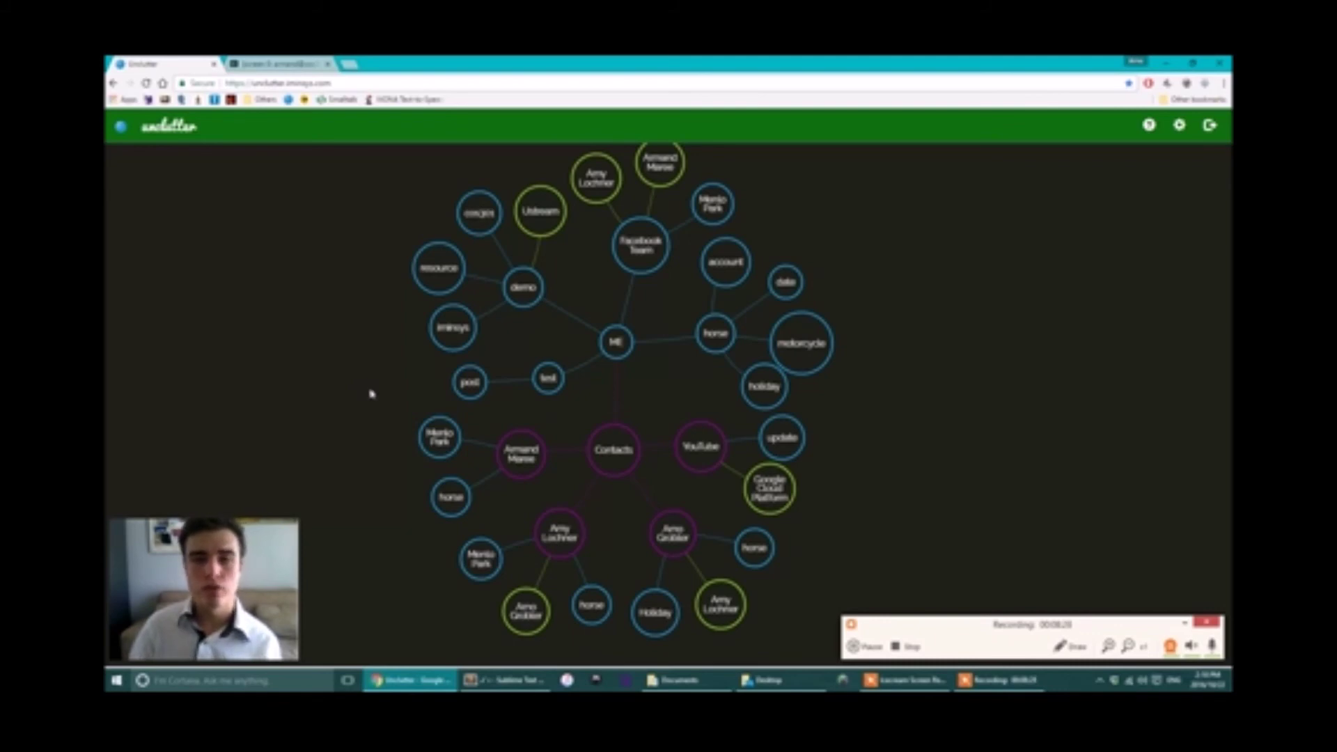
drag(516, 308, 490, 332)
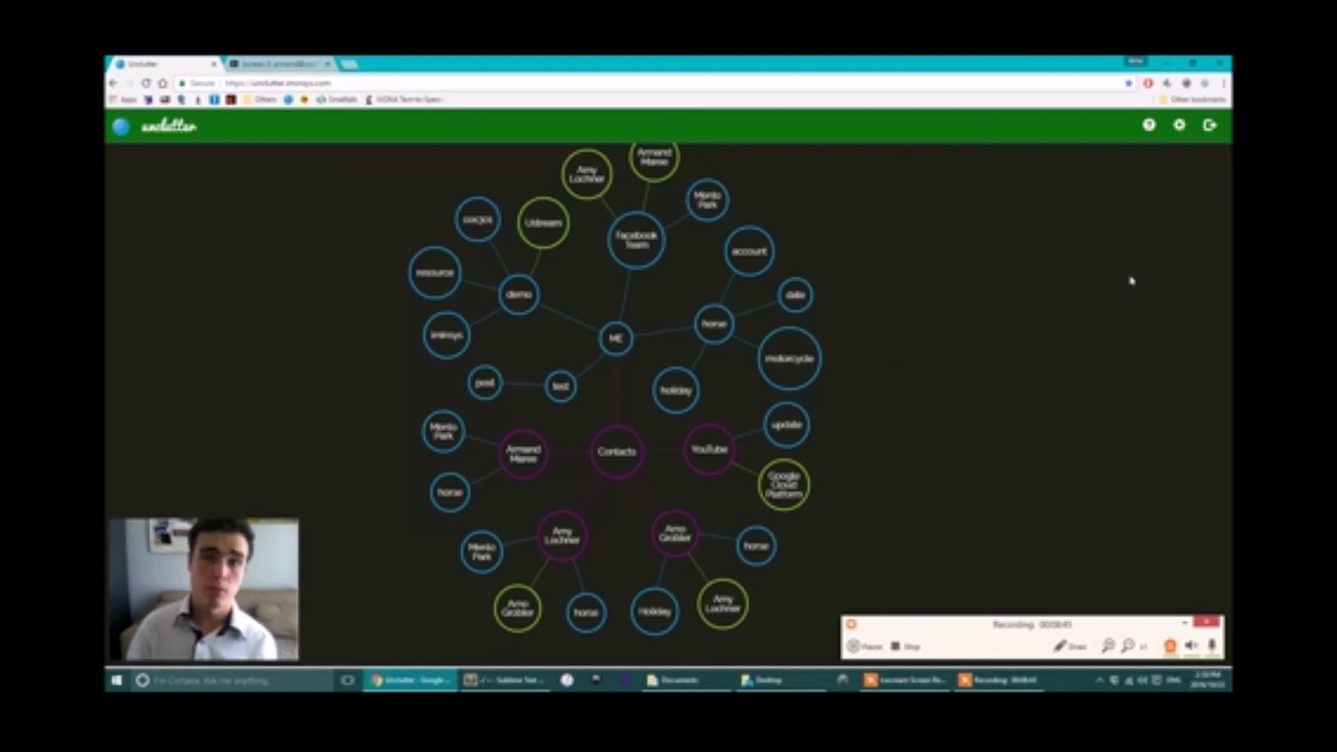
- Log out of unclutter and log back in with the second listed Google account
click(1209, 128)
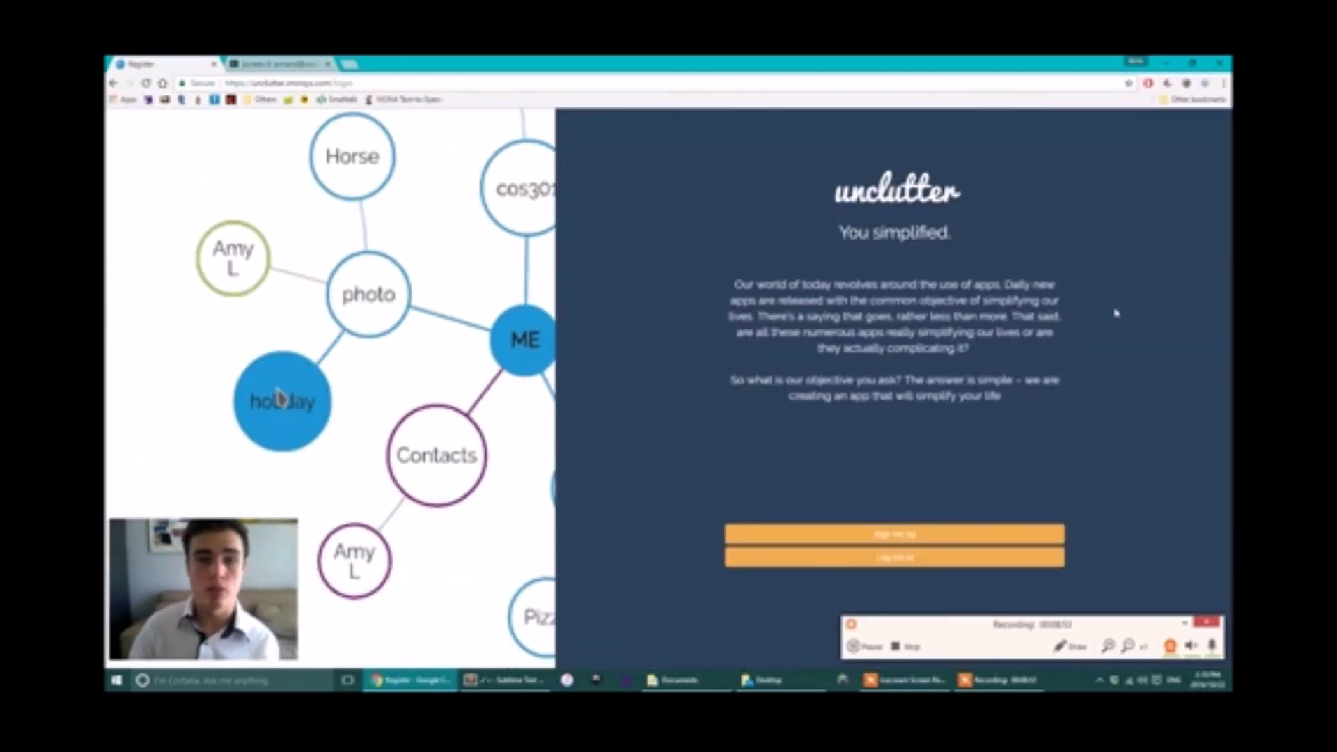
click(921, 560)
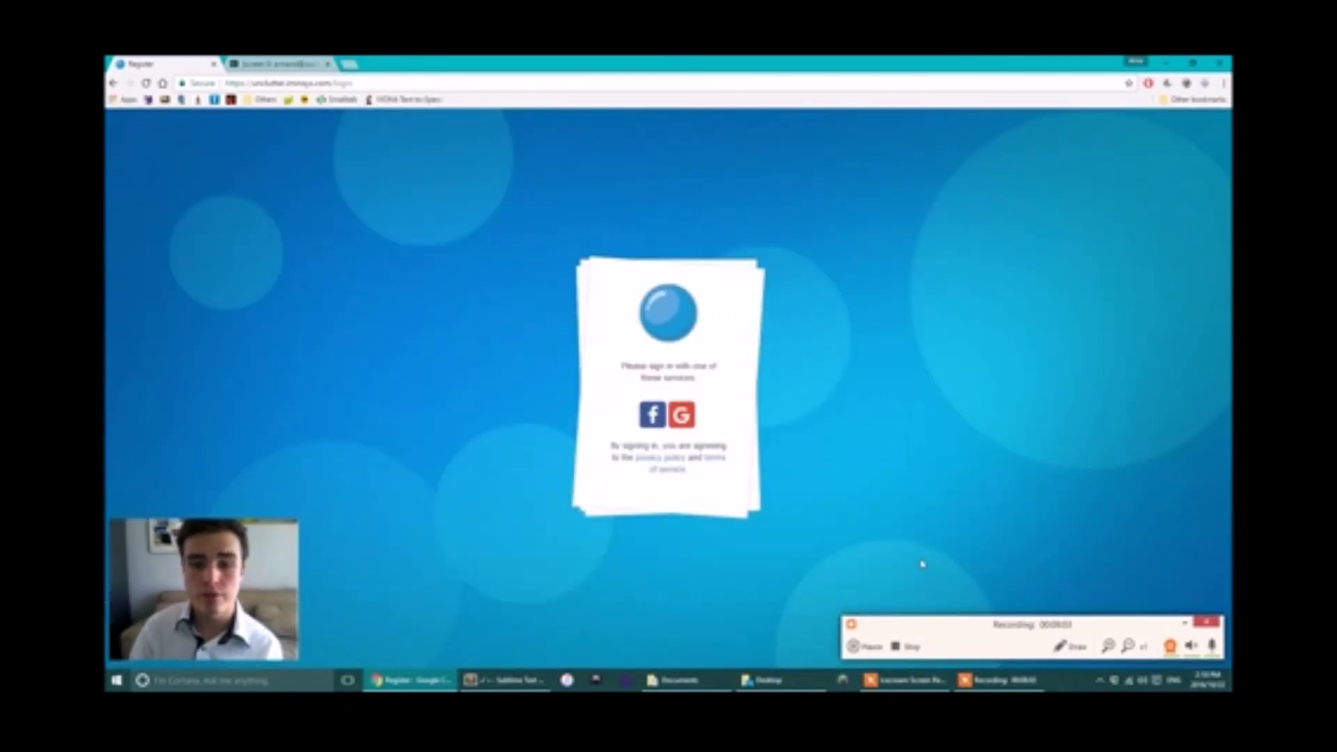
click(689, 417)
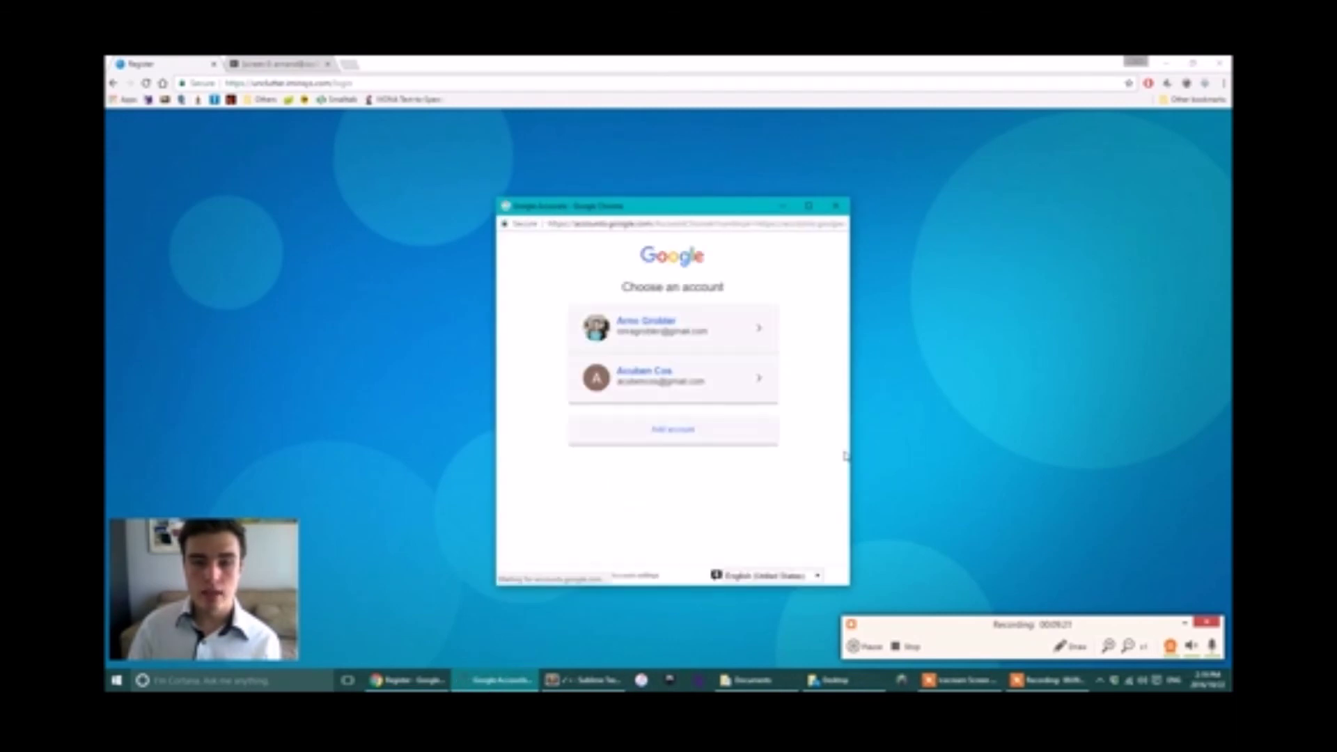
click(680, 387)
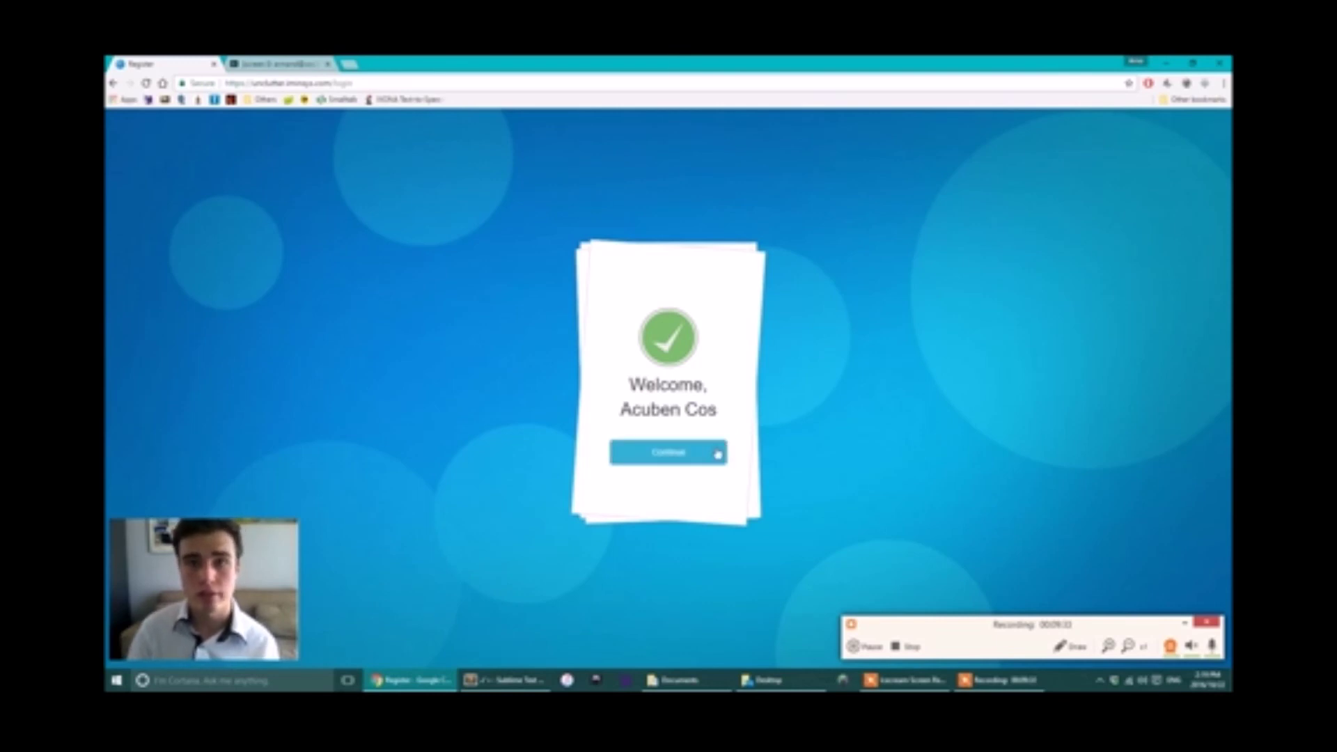
click(681, 456)
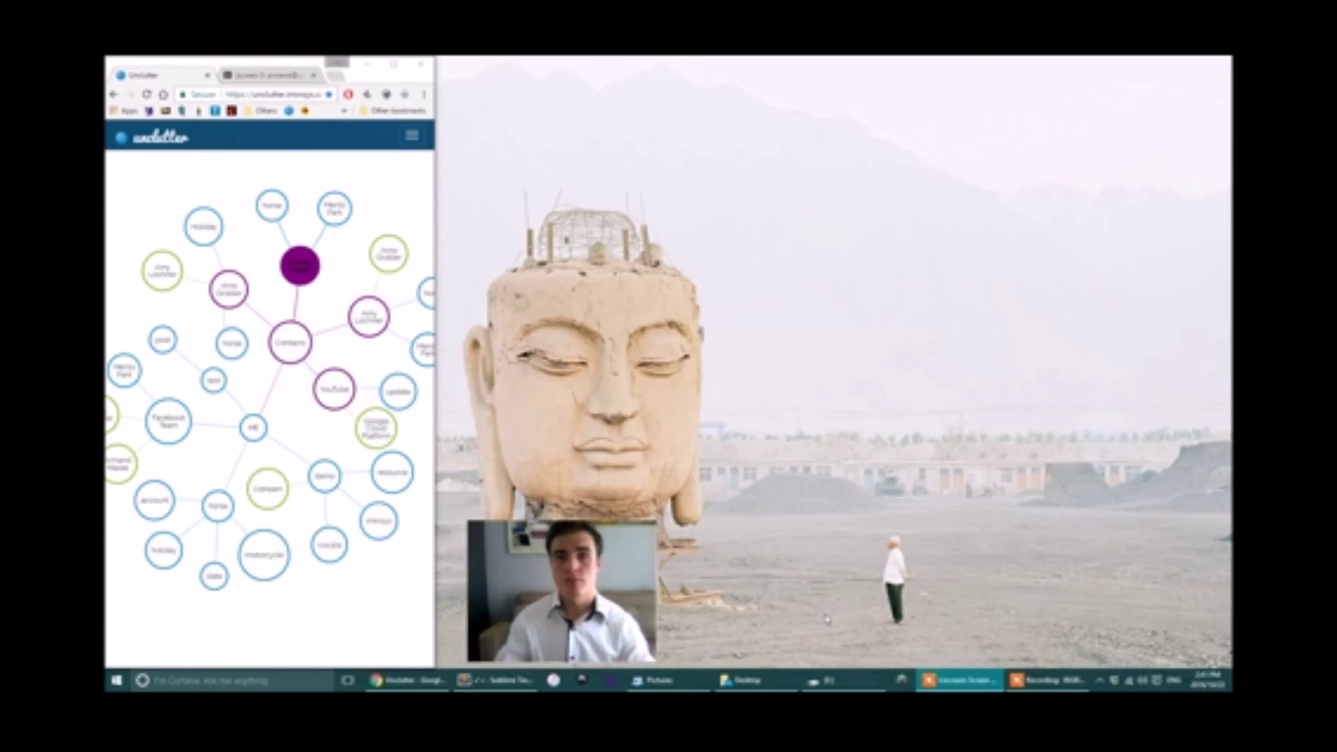
- Examine the narrow-window navigation options, including the branch factor, depth limit, graph refresh and account entries under Settings
click(413, 148)
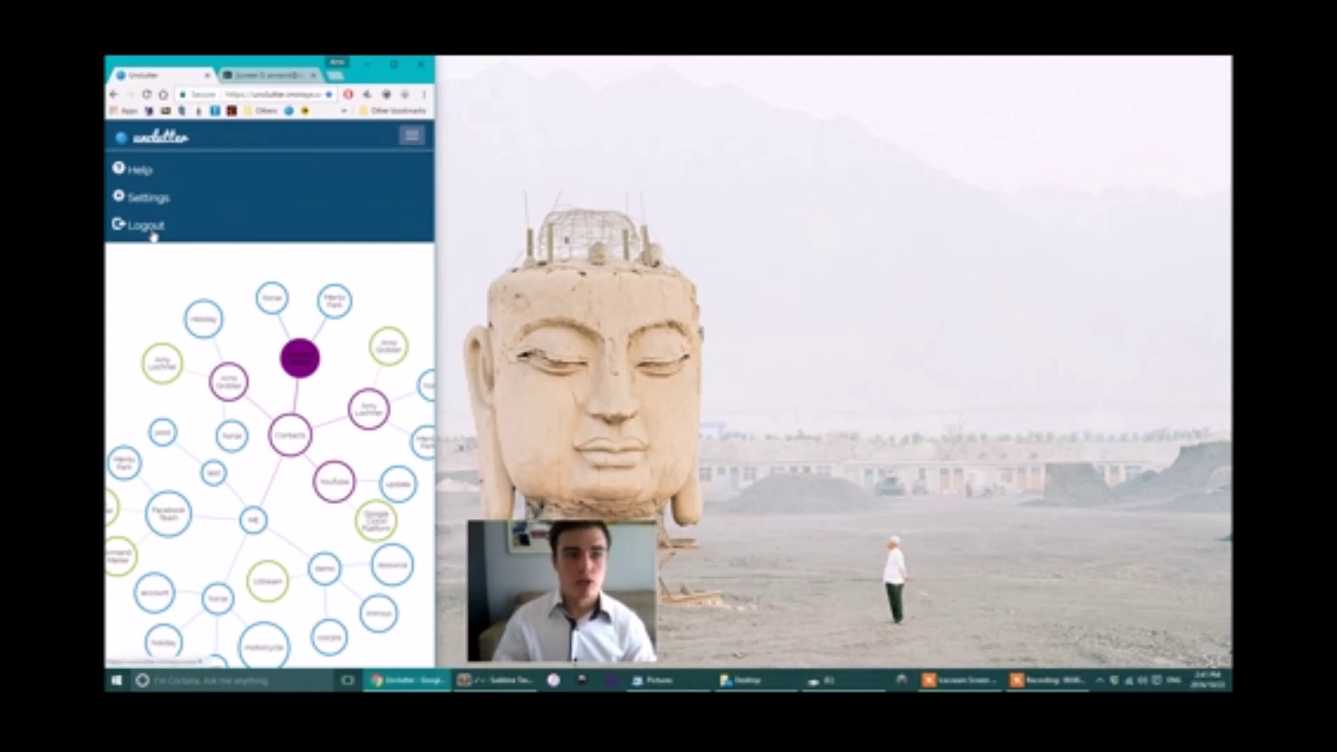
click(411, 136)
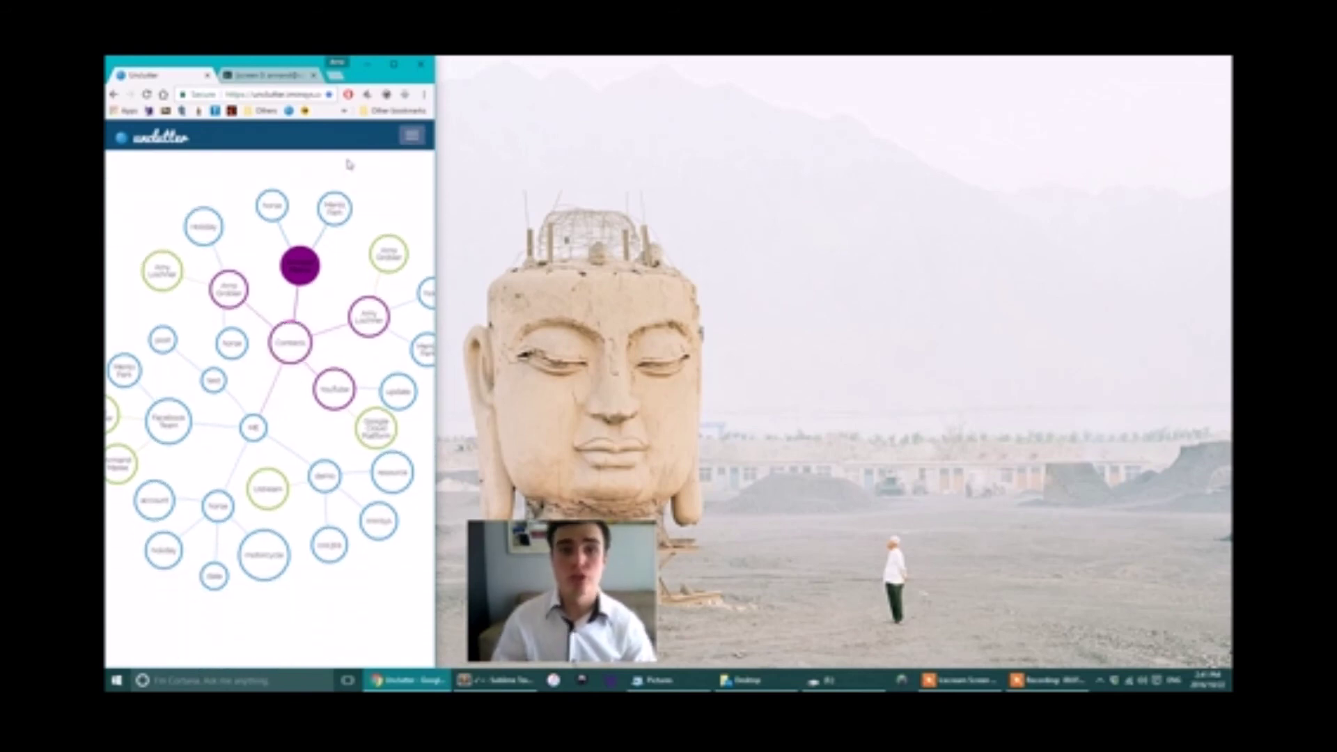
click(412, 136)
click(150, 202)
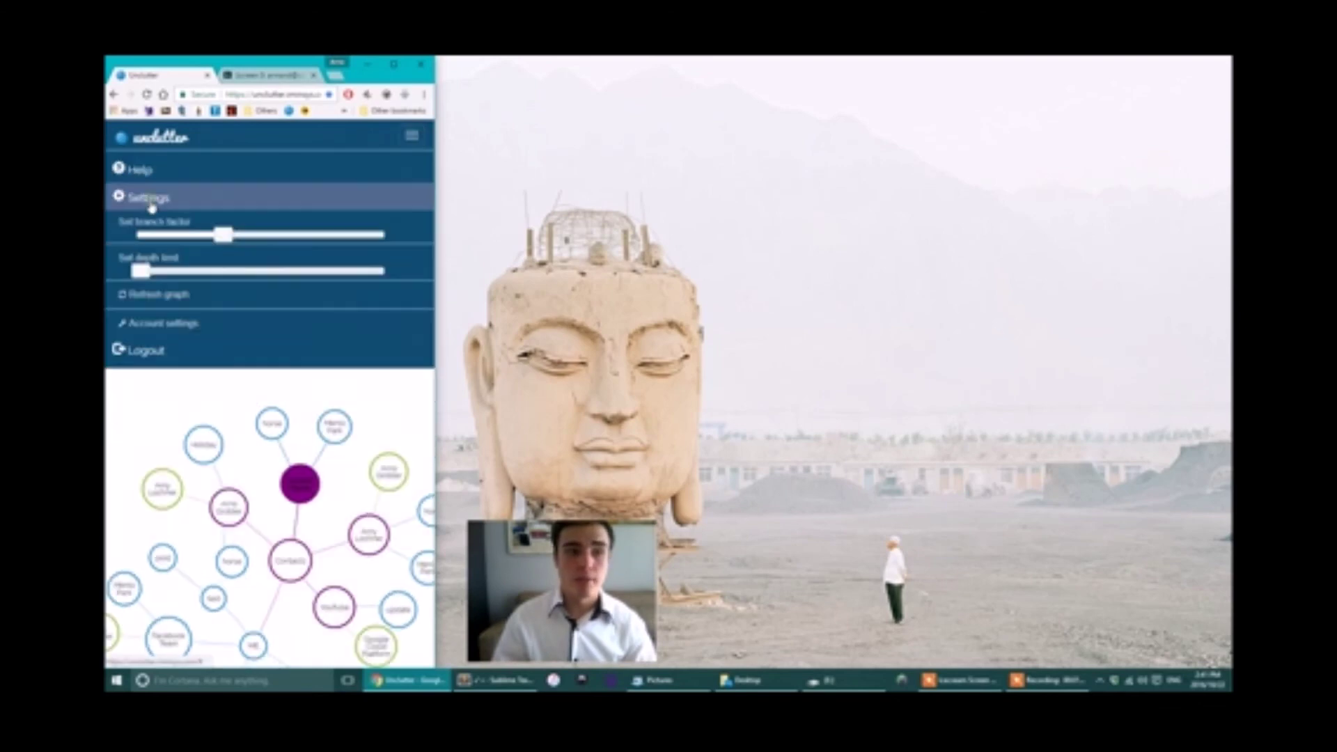
click(415, 137)
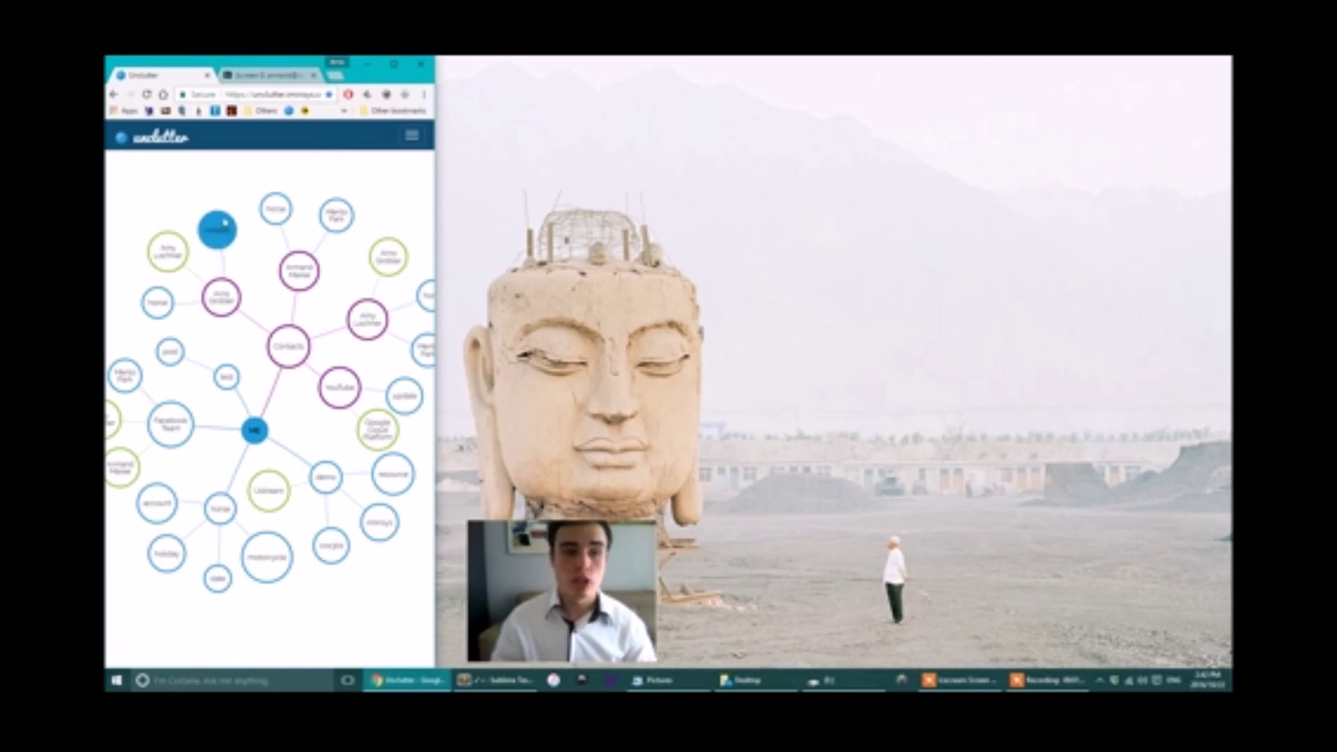
- Open the Holiday bubble's content in the narrow layout and view its Gmail message
click(228, 232)
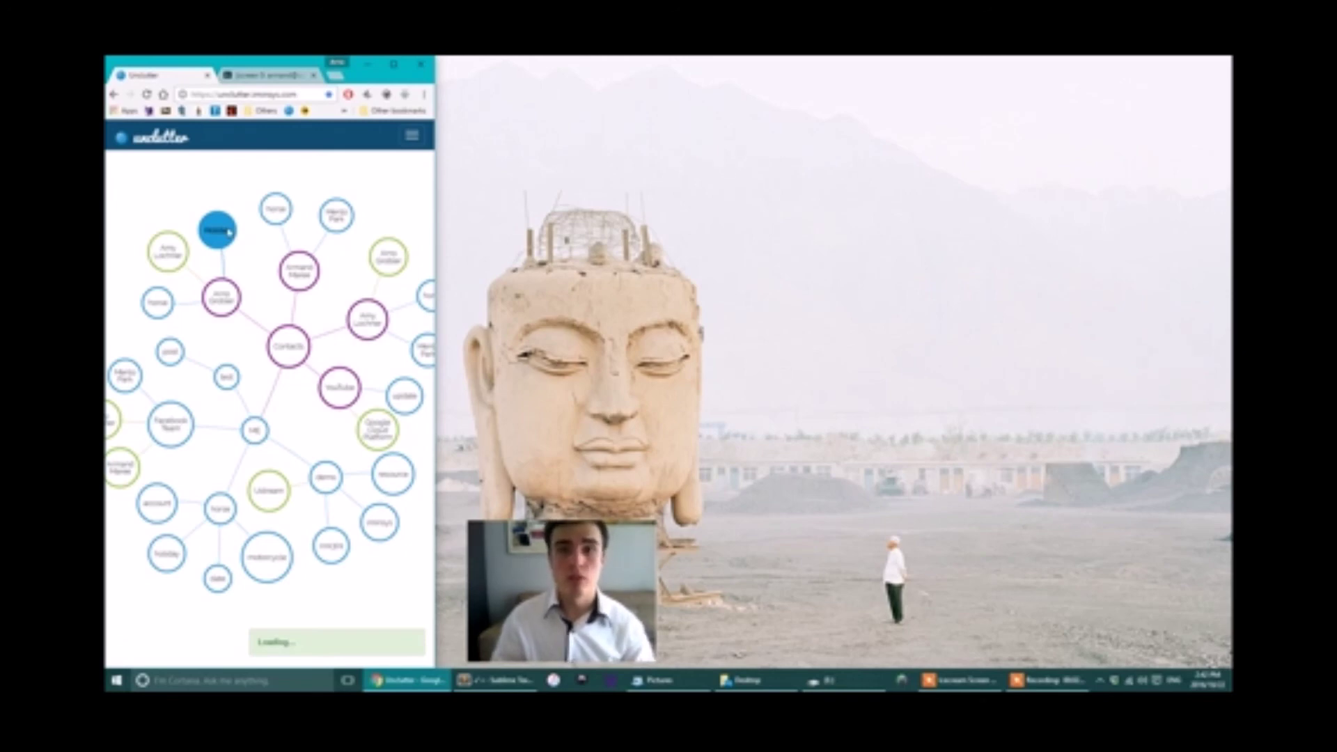
click(218, 230)
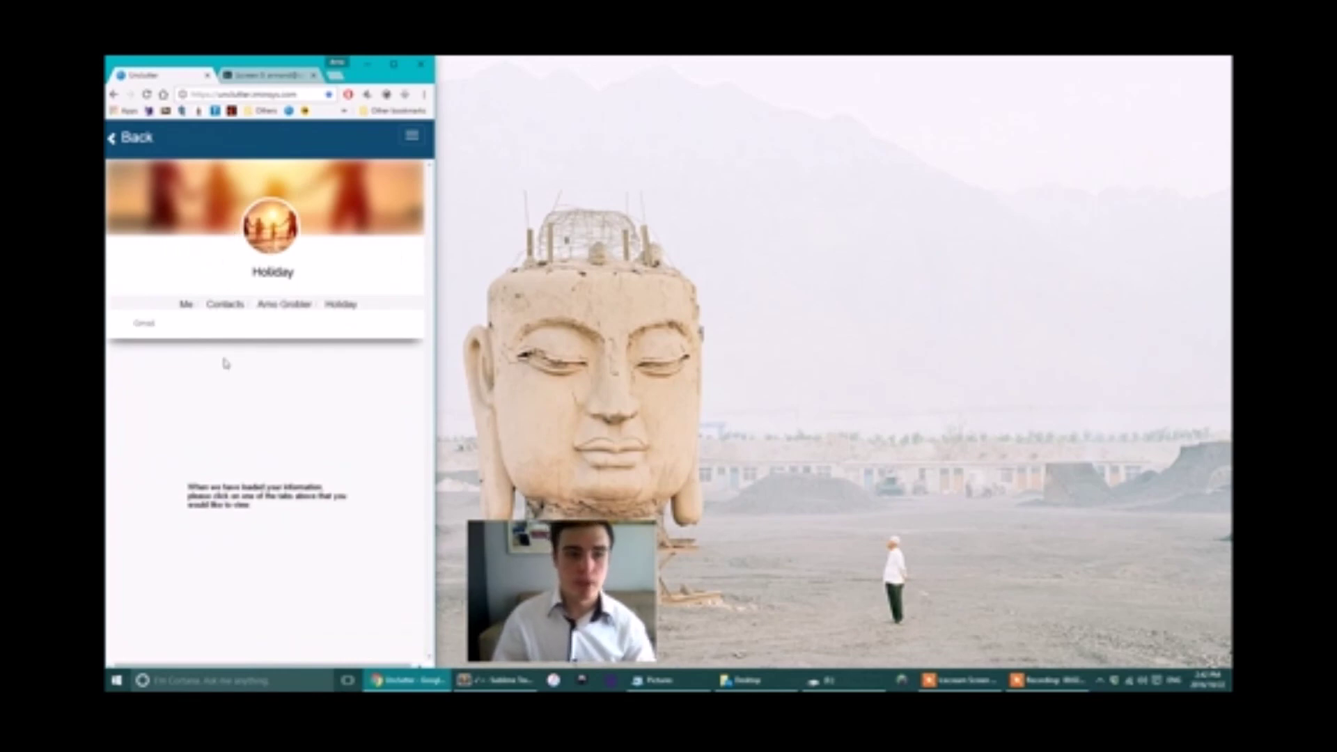
click(144, 324)
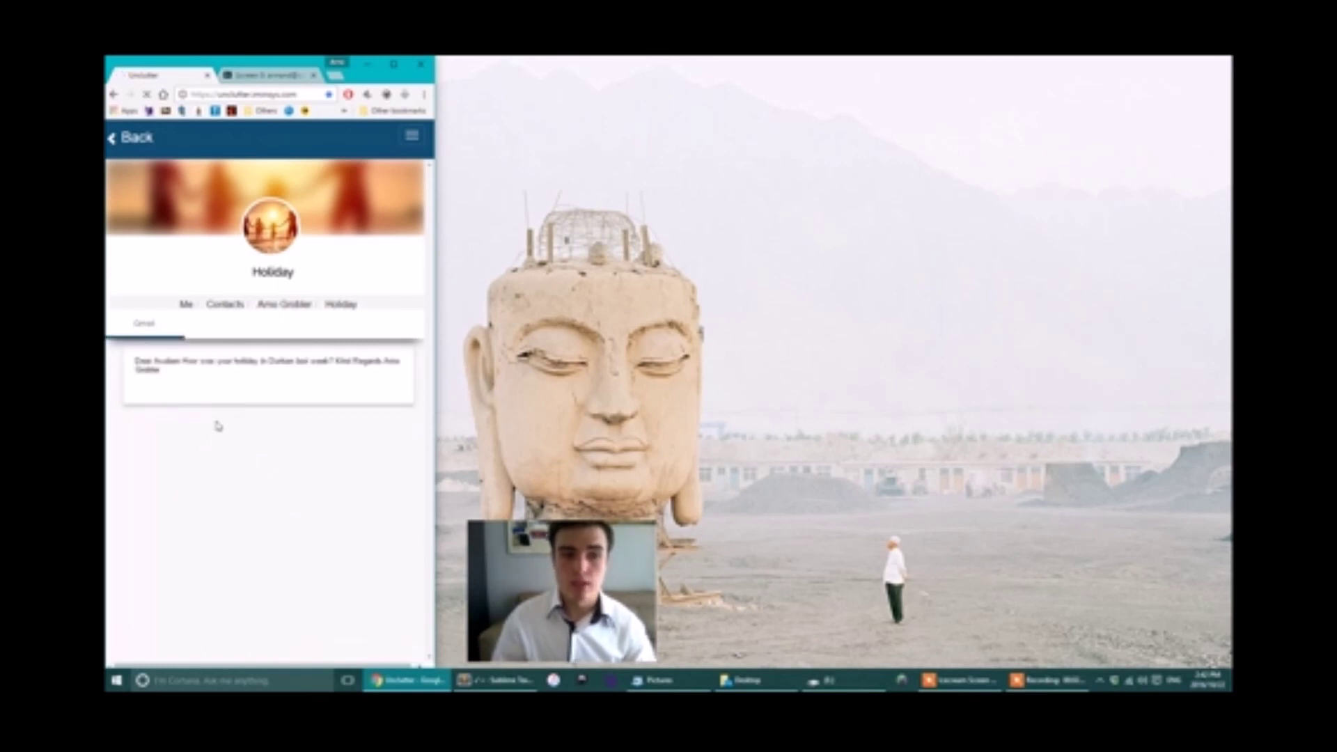
- Go back to the bubble map and reposition the Contacts bubble slightly
click(137, 149)
mouse_move(283, 341)
mouse_down()
mouse_move(283, 328)
mouse_move(206, 582)
mouse_move(286, 257)
mouse_move(165, 307)
mouse_move(271, 417)
mouse_move(314, 337)
mouse_move(274, 363)
mouse_up()
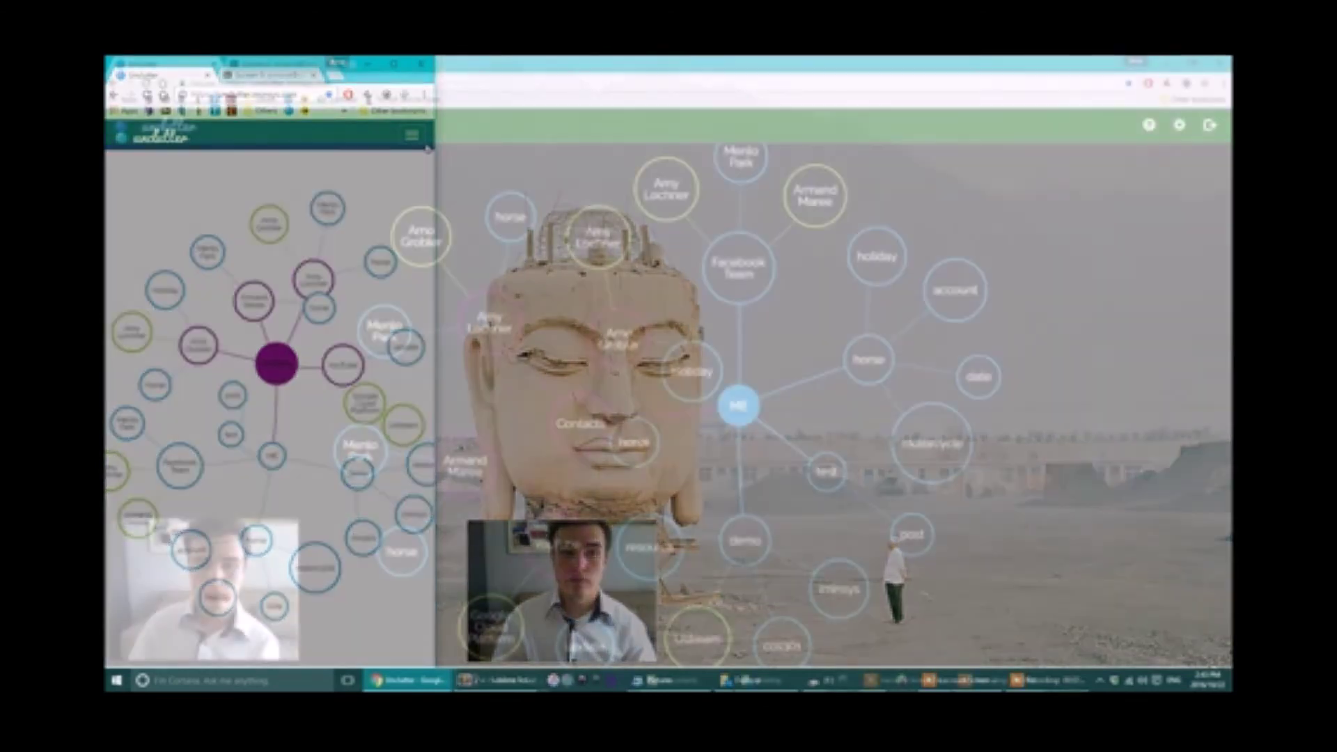